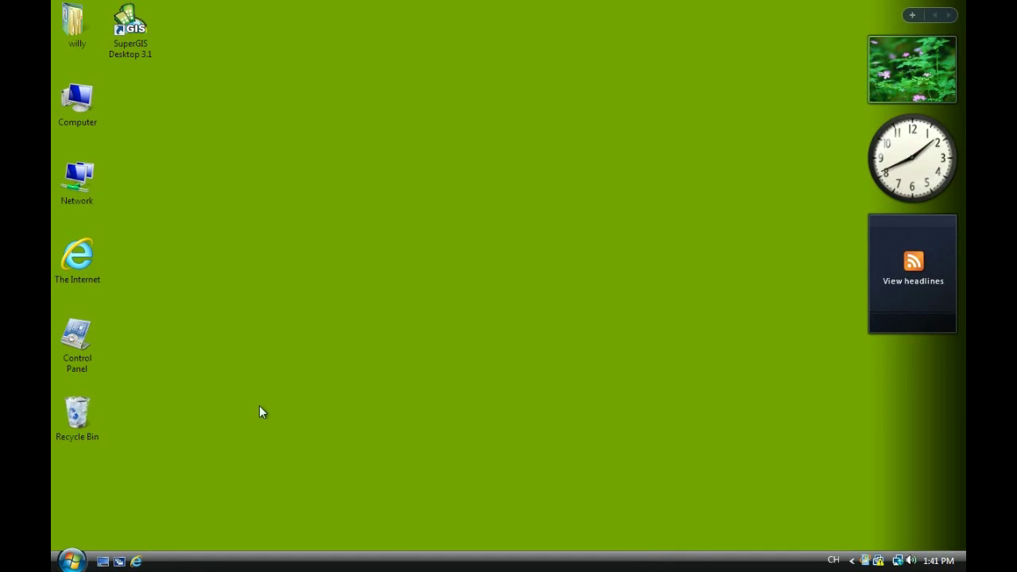
Launch SuperGIS Desktop 3.1 and add world.shp from GIS_Data as a map layer.
double_click(142, 54)
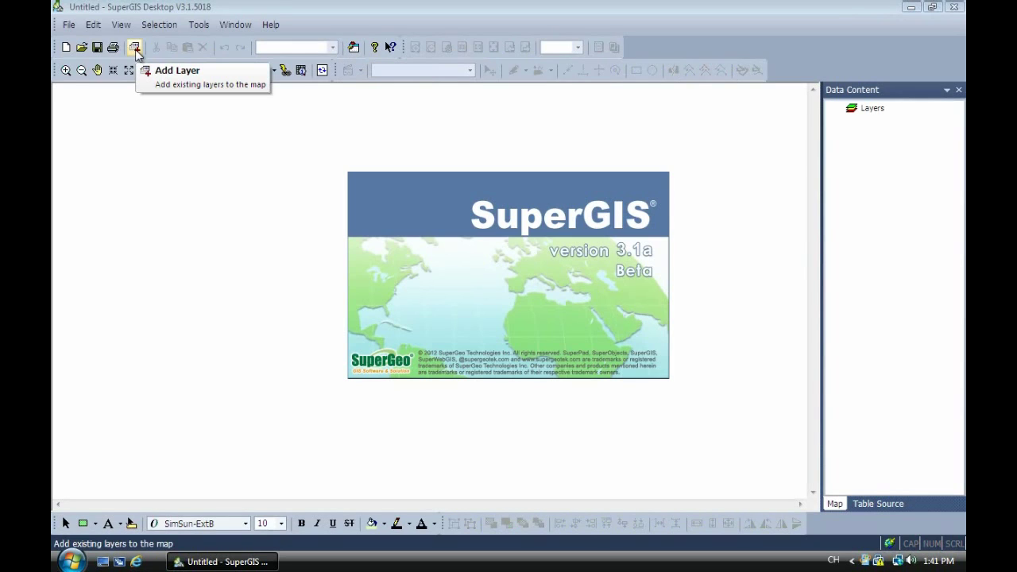
click(135, 48)
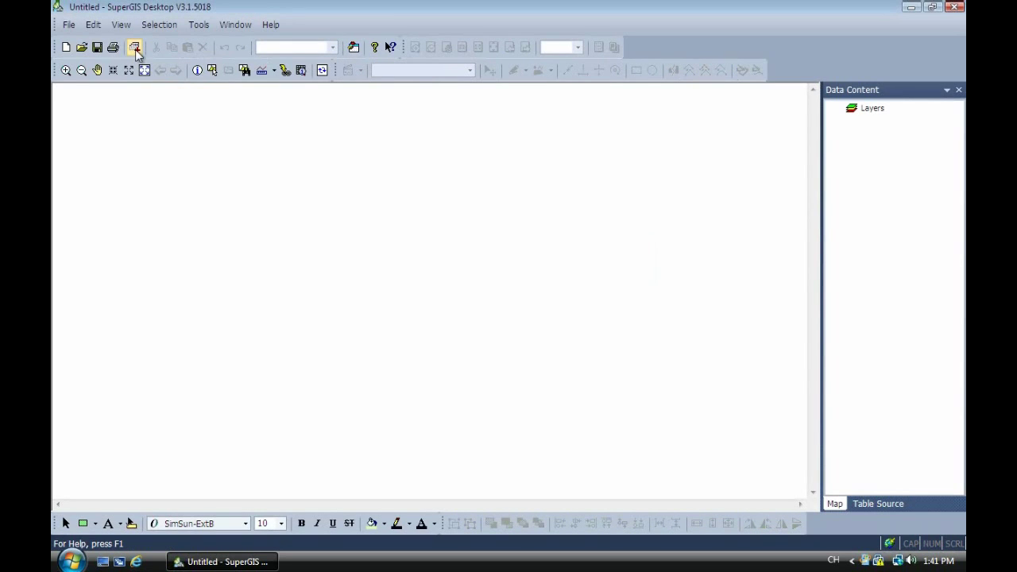
click(264, 196)
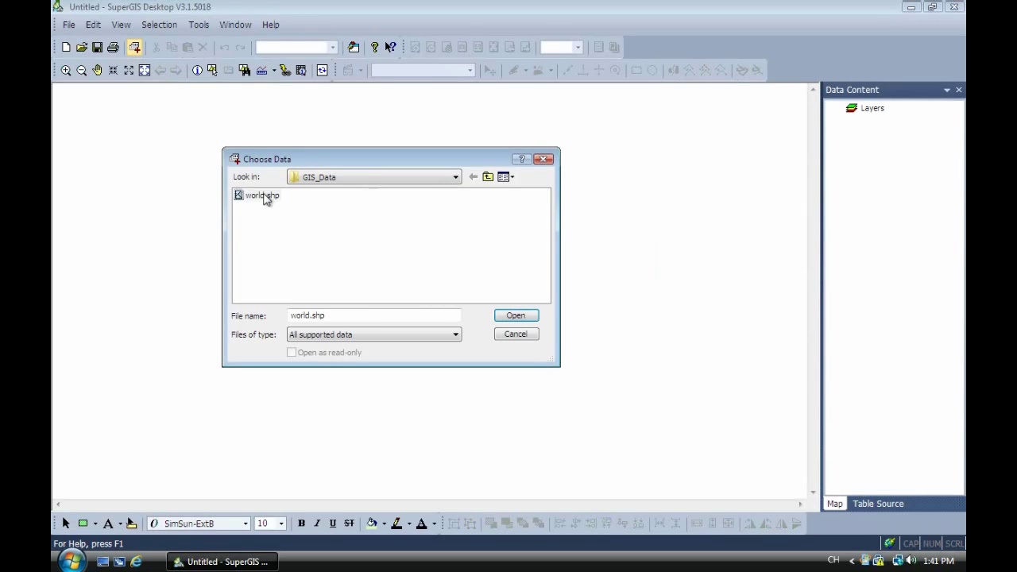
click(515, 316)
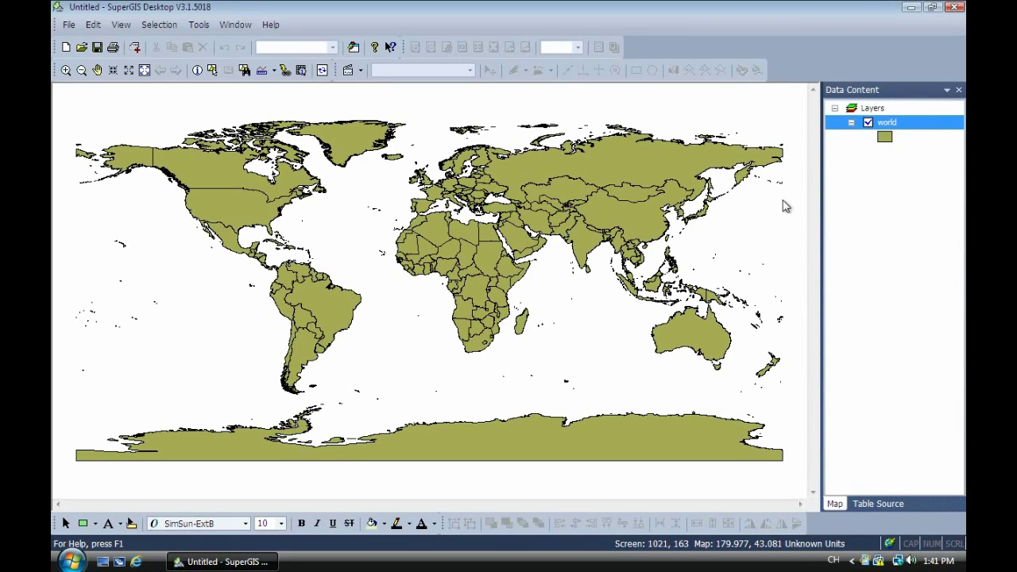
Assign the world layer the Google_Sphere coordinate system from GoogleMap\GoogleWGS84.prj.
double_click(887, 125)
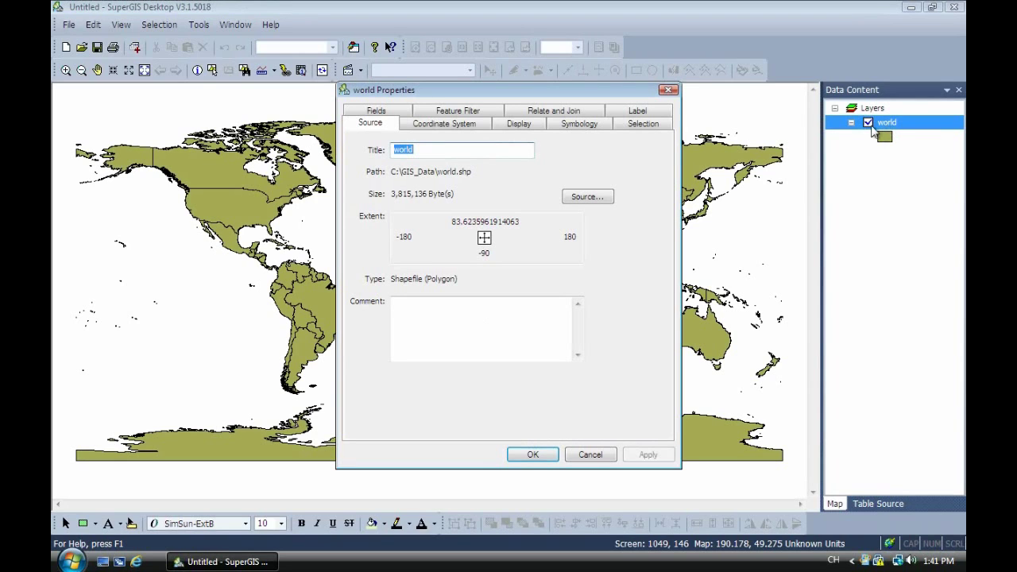
click(476, 129)
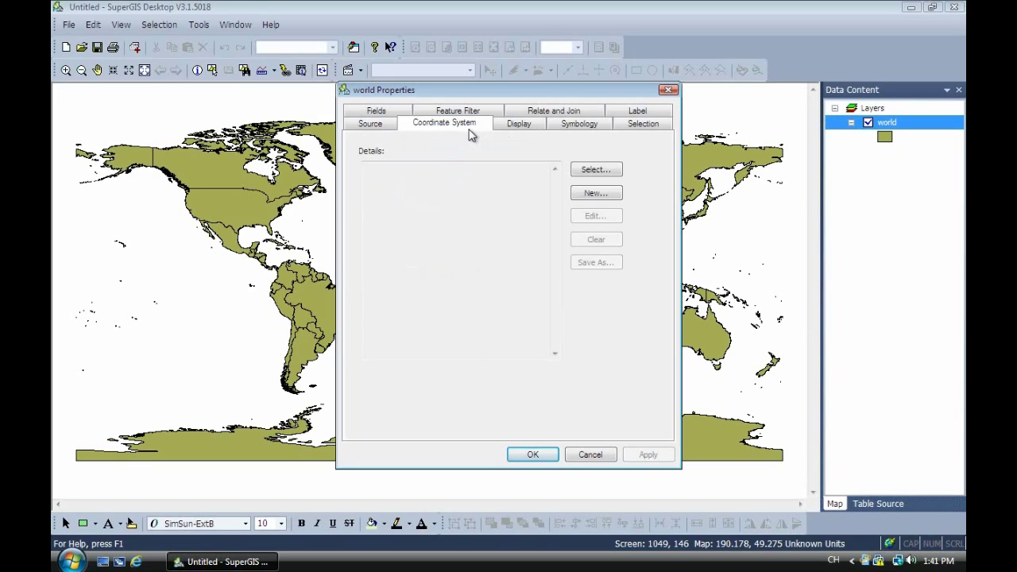
click(594, 170)
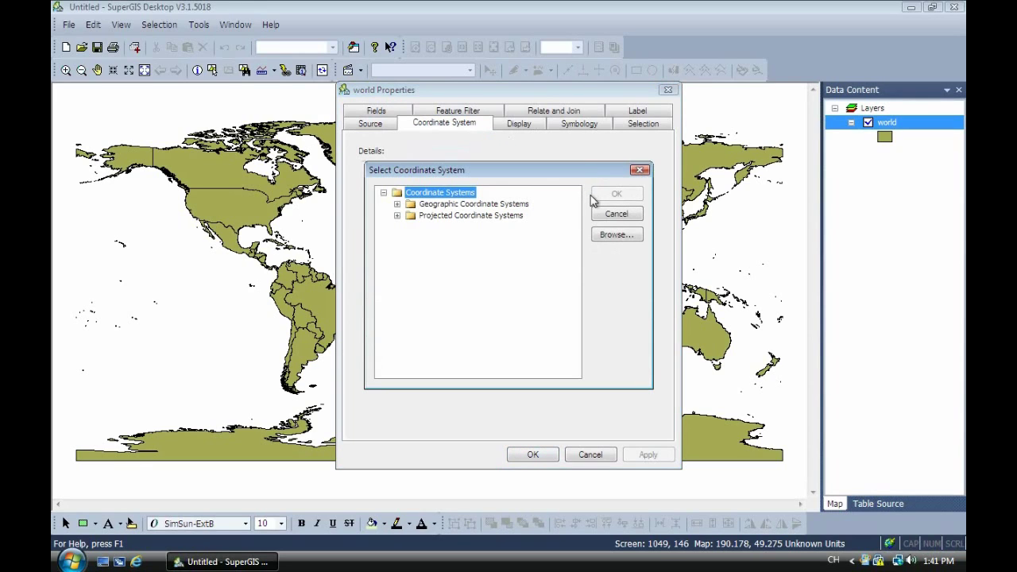
click(609, 236)
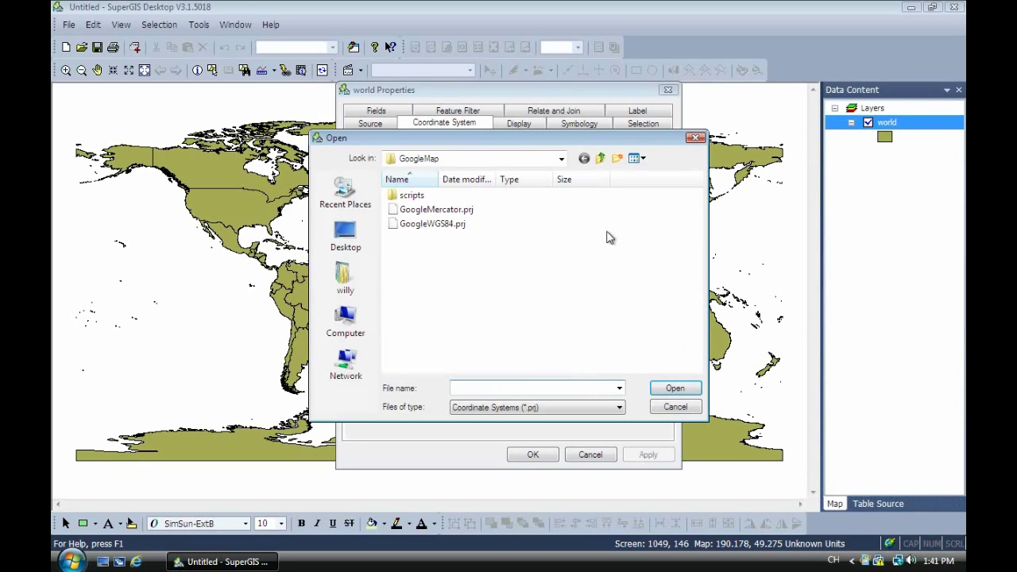
click(561, 159)
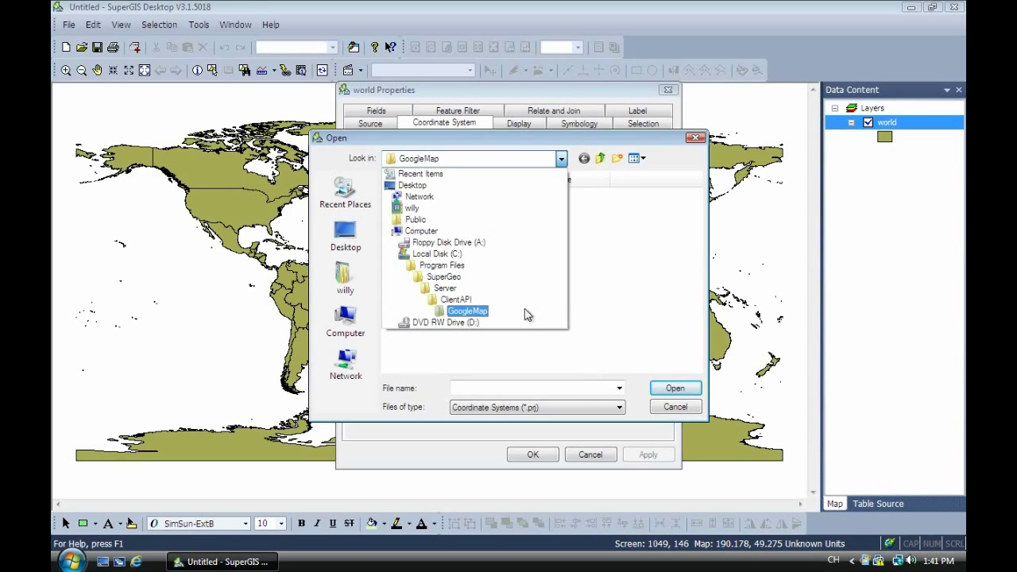
click(600, 314)
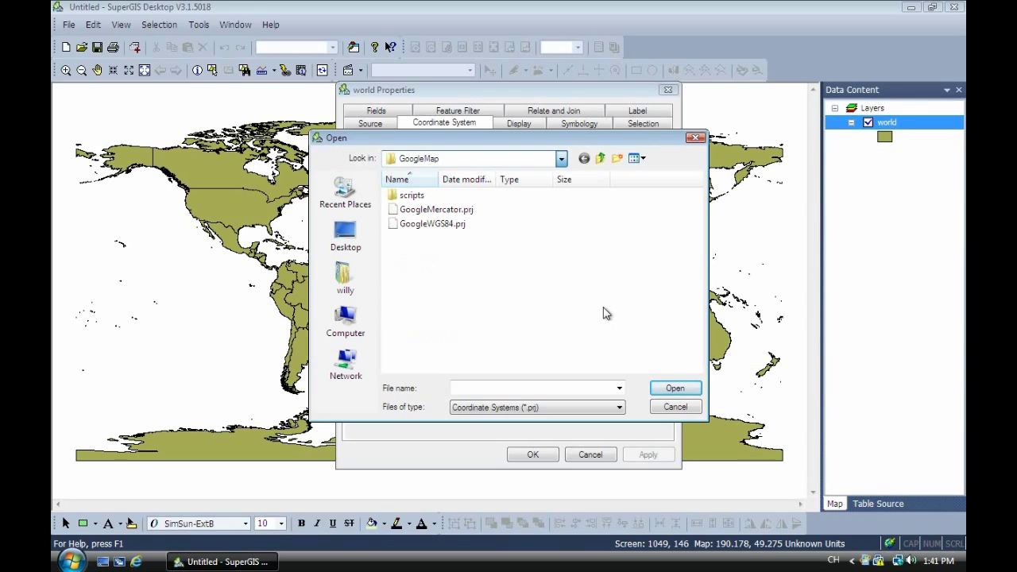
click(460, 226)
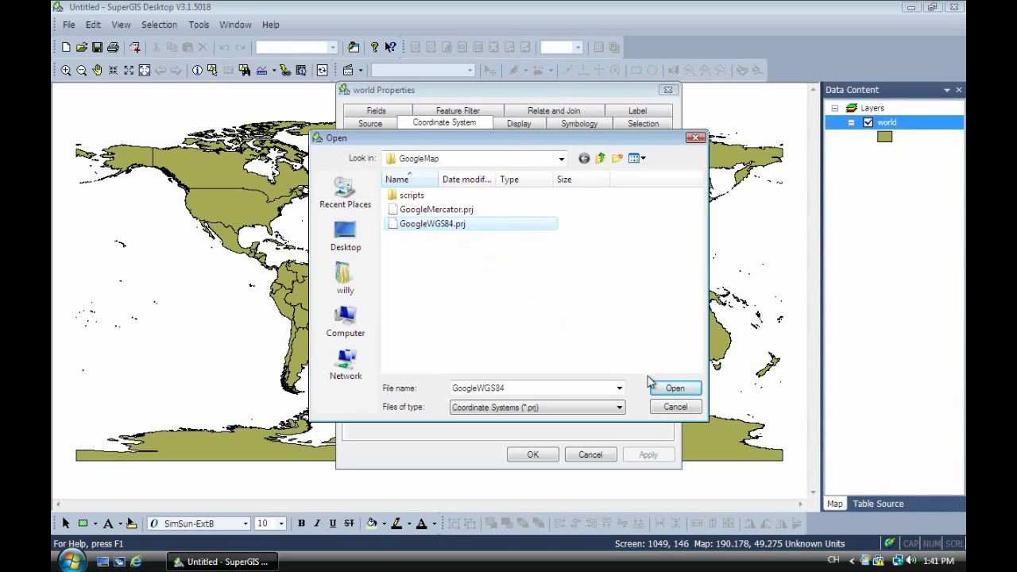
click(663, 390)
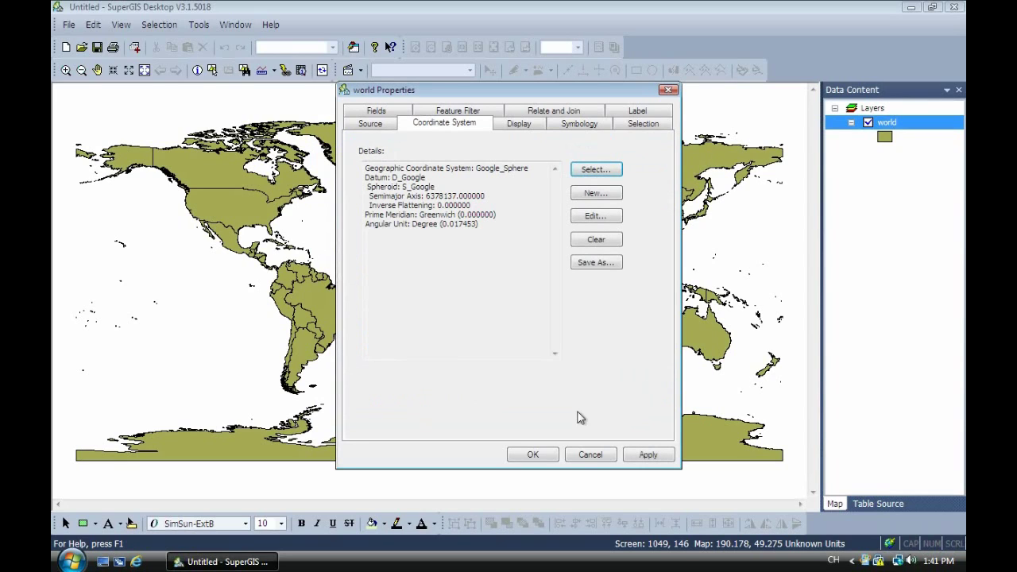
click(536, 454)
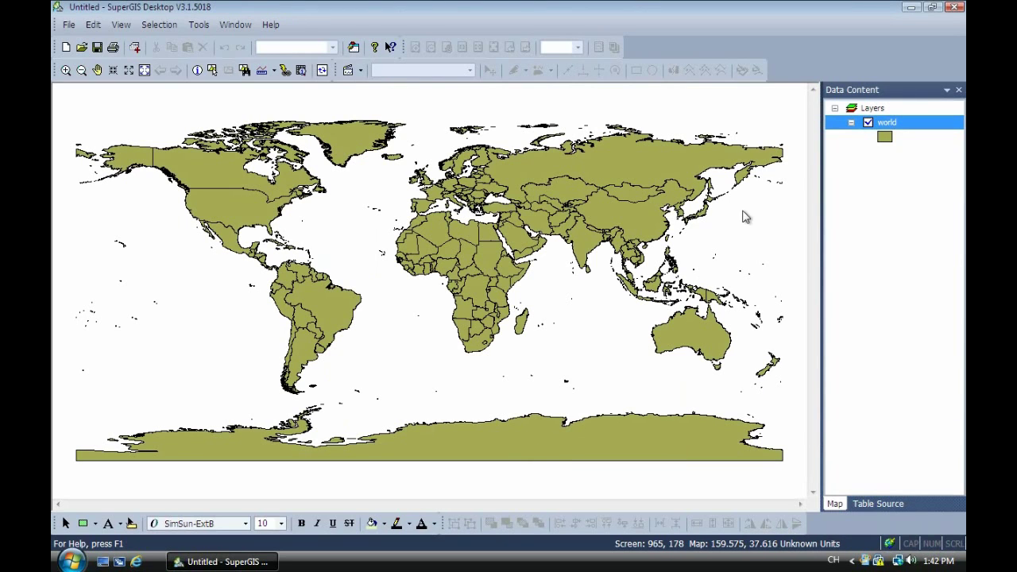
Set the map's coordinate system to Google_Mercator from GoogleMercator.prj.
click(877, 111)
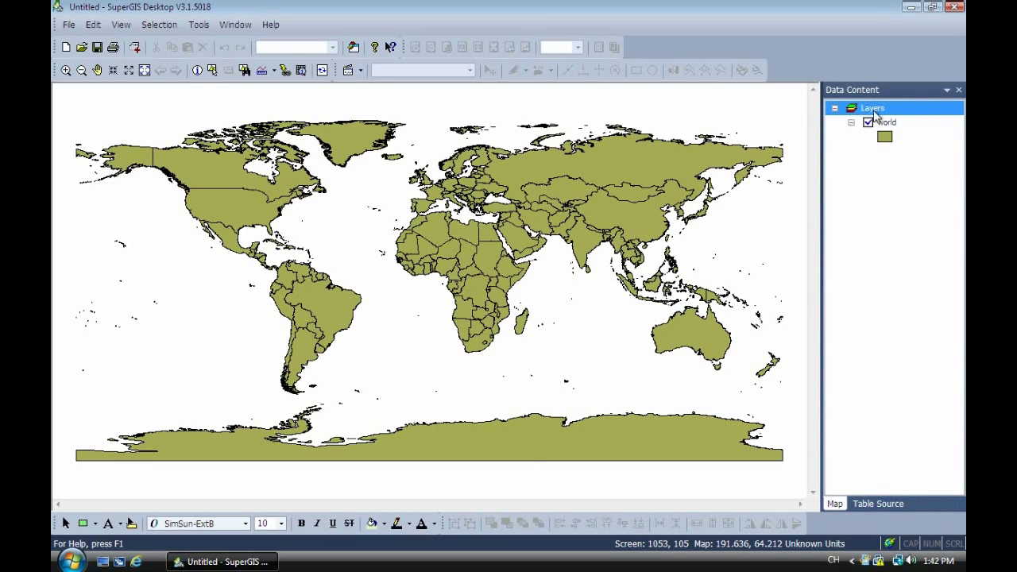
double_click(874, 113)
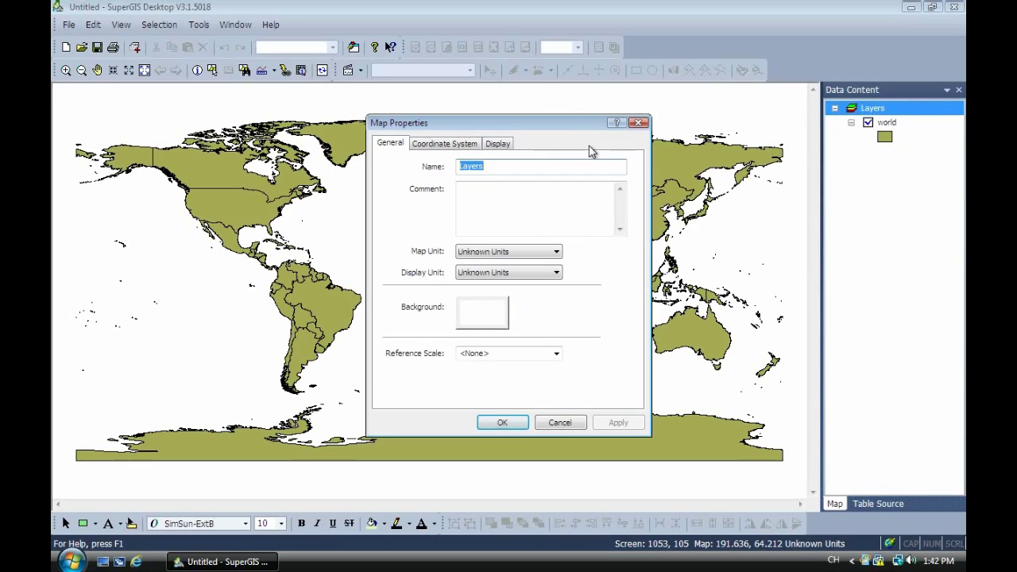
click(470, 146)
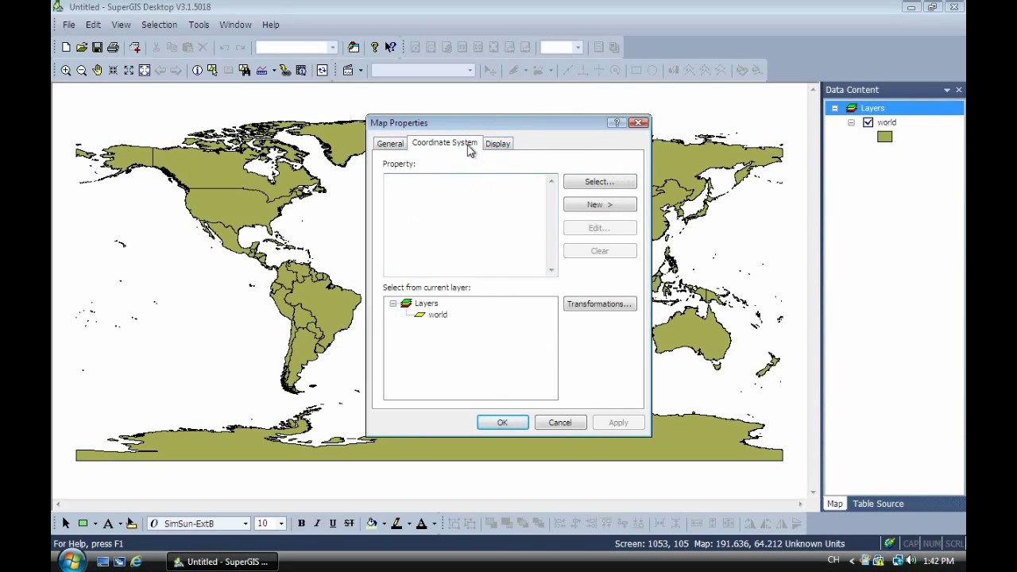
click(570, 188)
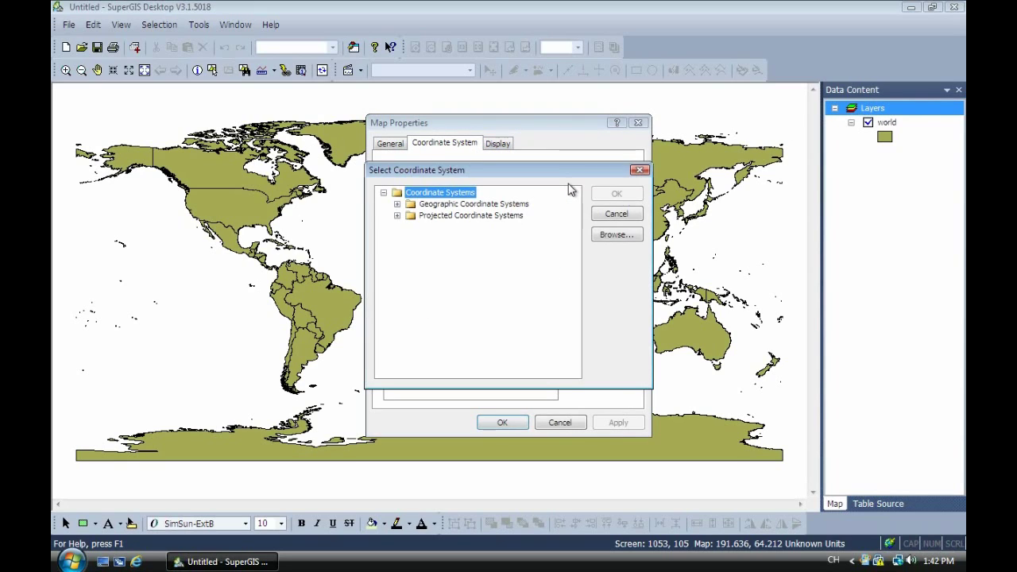
click(602, 235)
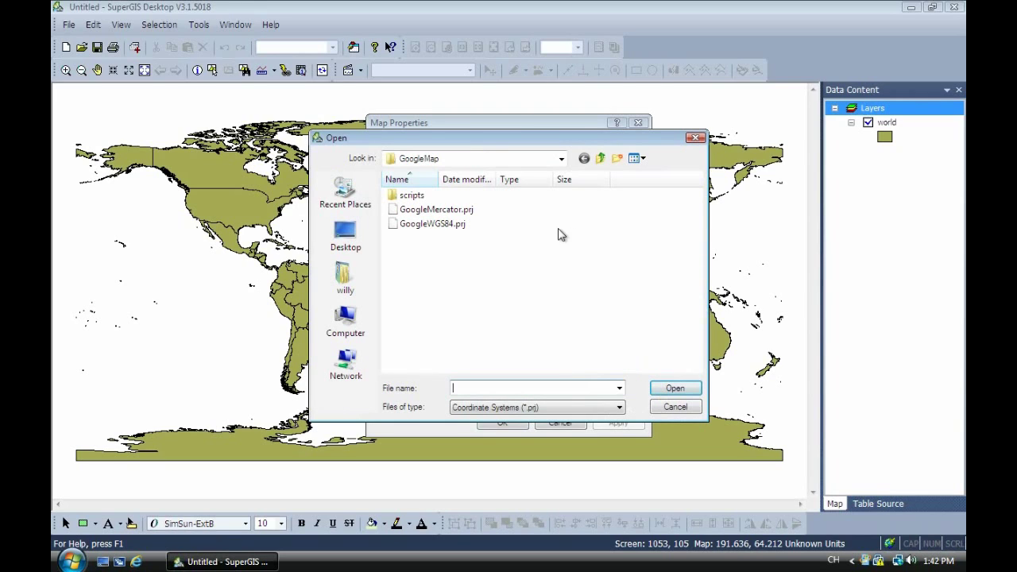
click(473, 213)
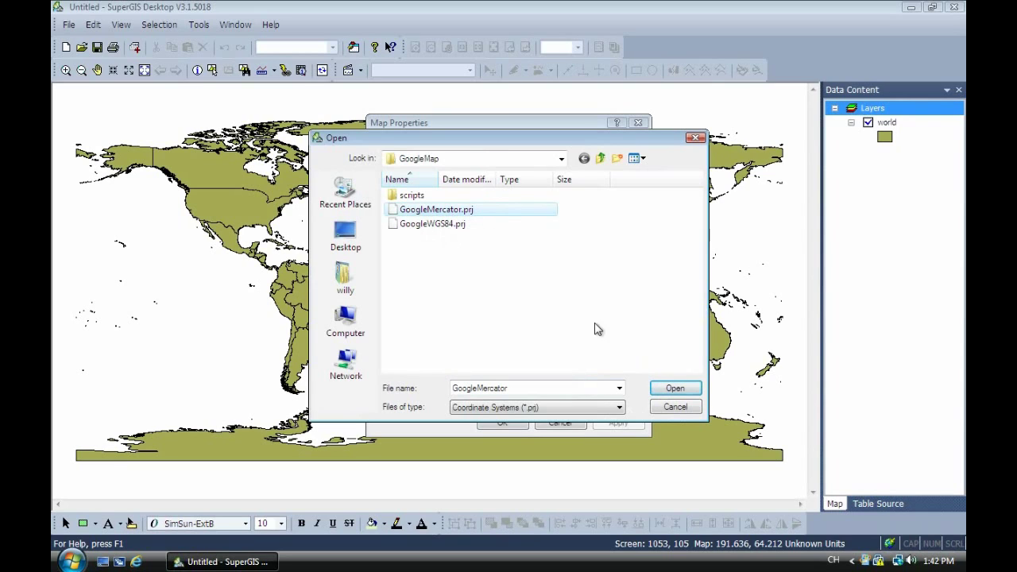
click(661, 388)
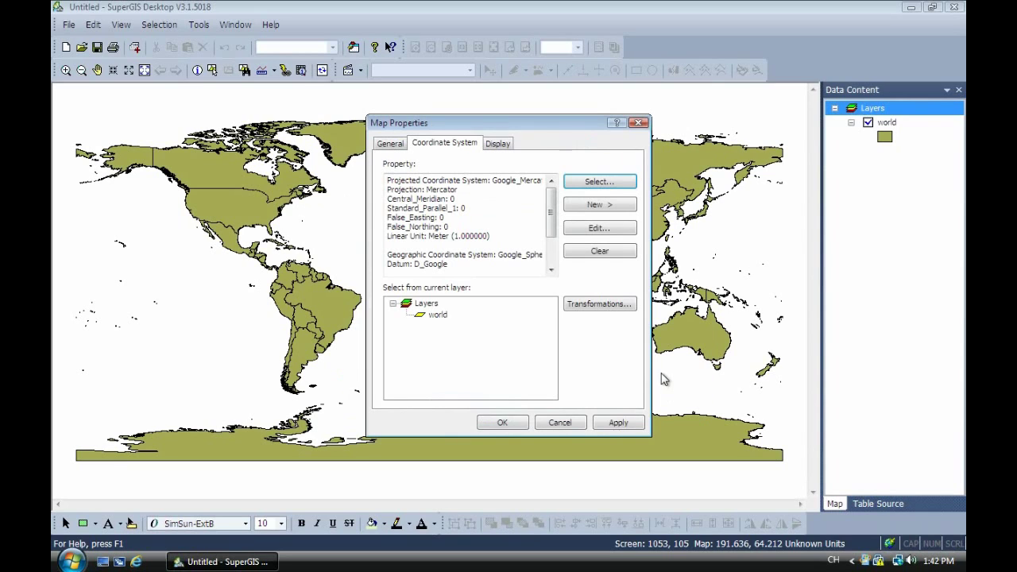
click(504, 423)
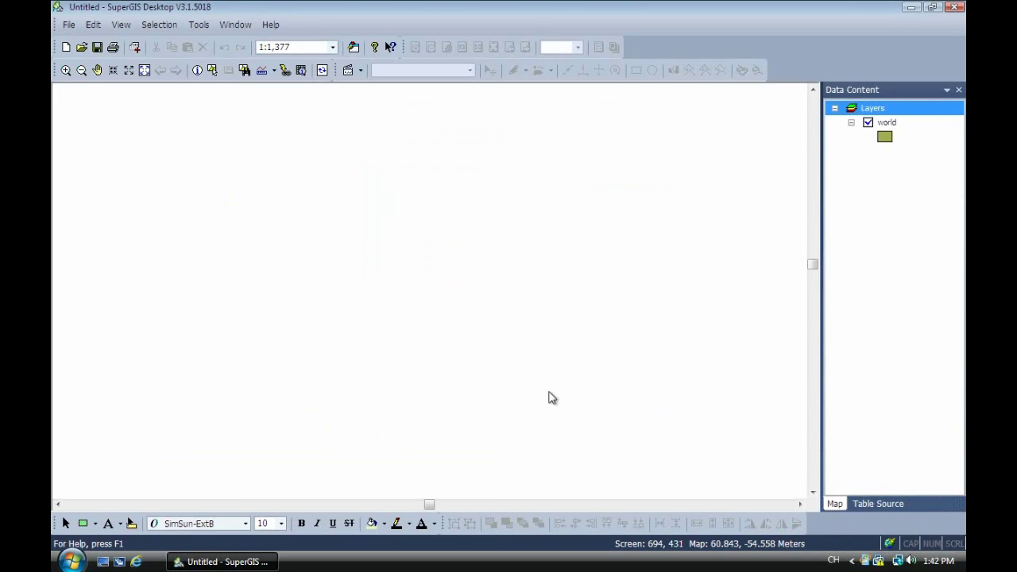
Zoom to the world layer to show the whole world at 1:298,556,711.
right_click(889, 124)
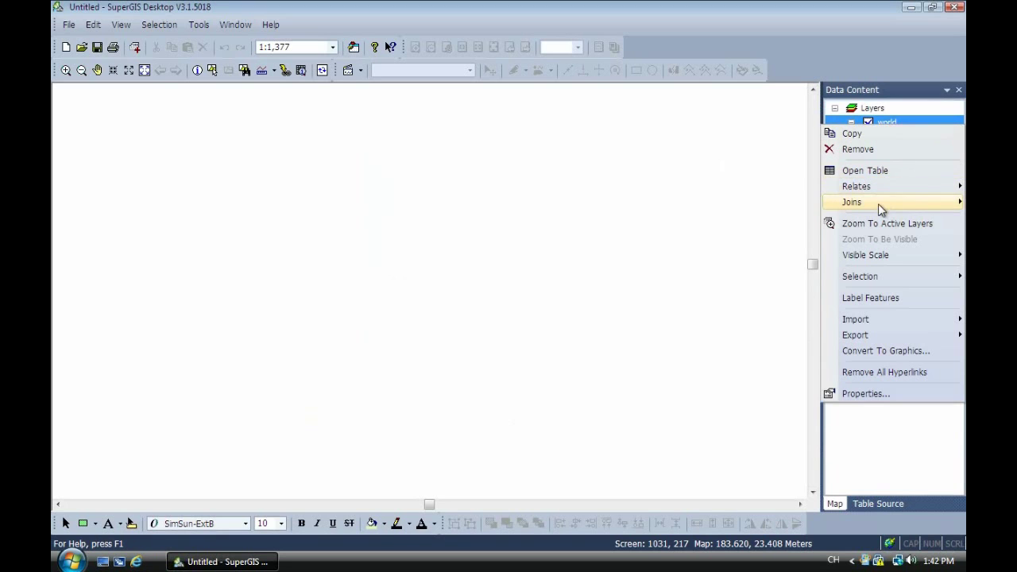
click(880, 224)
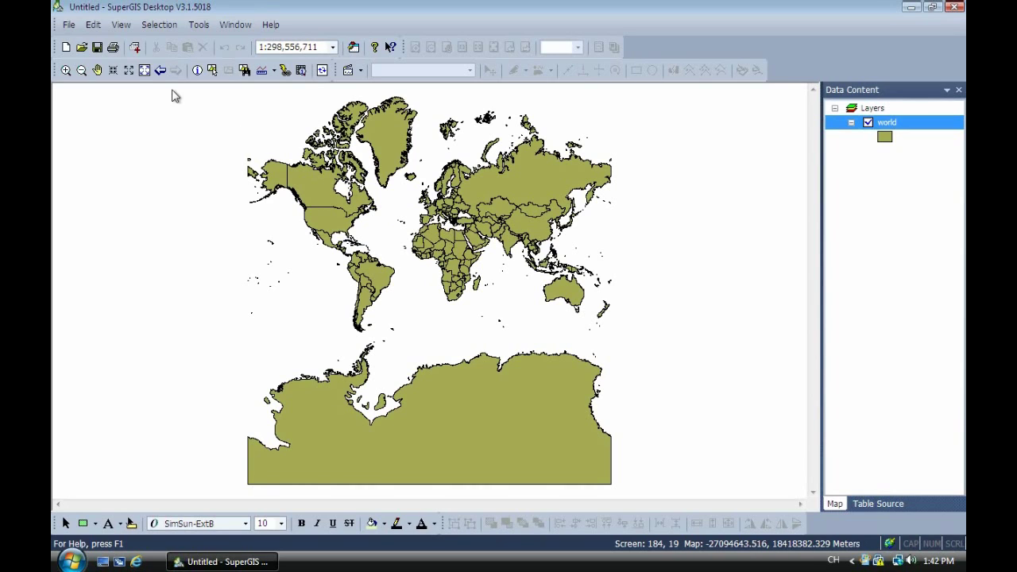
click(97, 47)
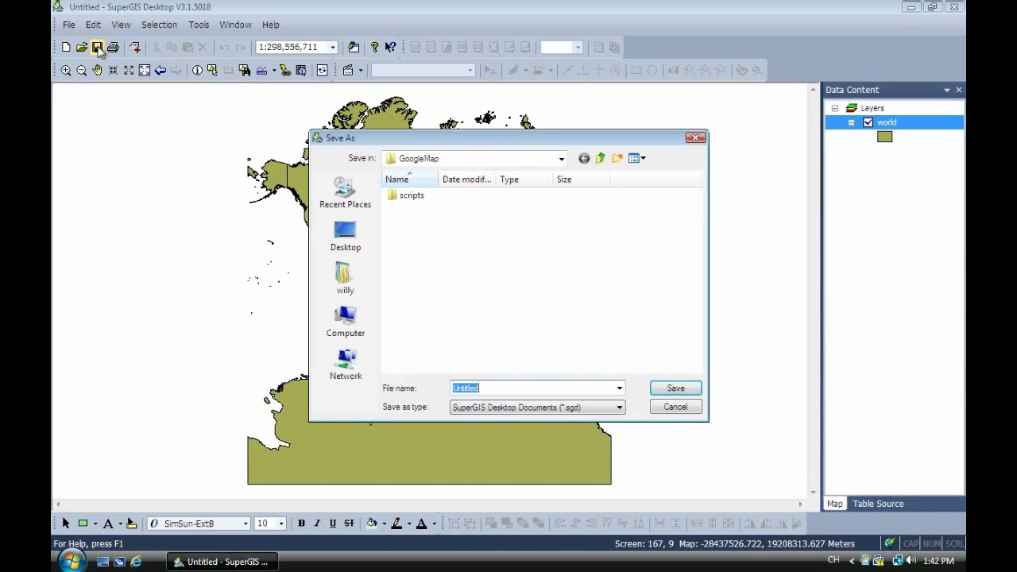
Create a gm1 folder on Local Disk C: and name the map document 1 inside it.
click(347, 319)
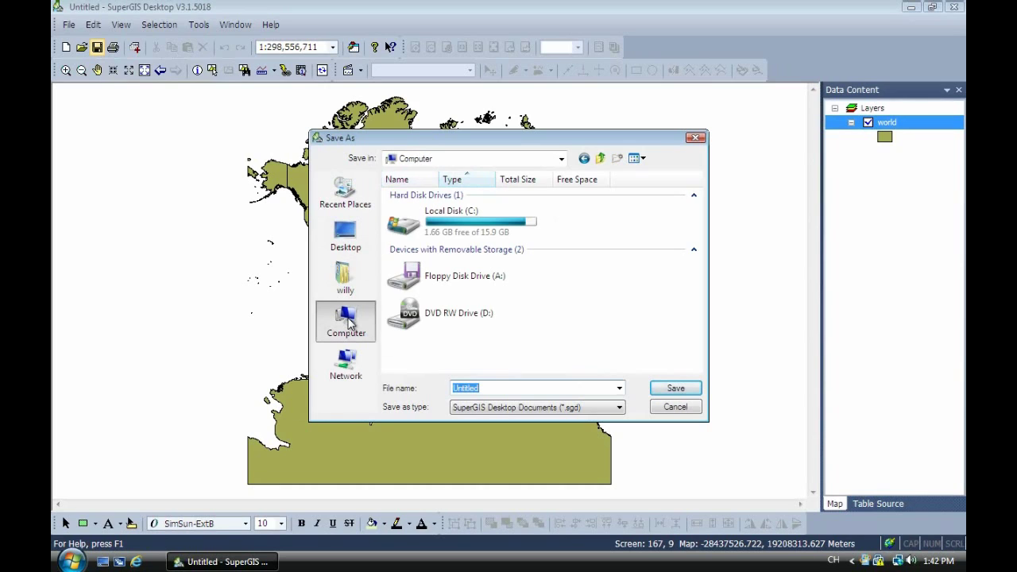
double_click(463, 231)
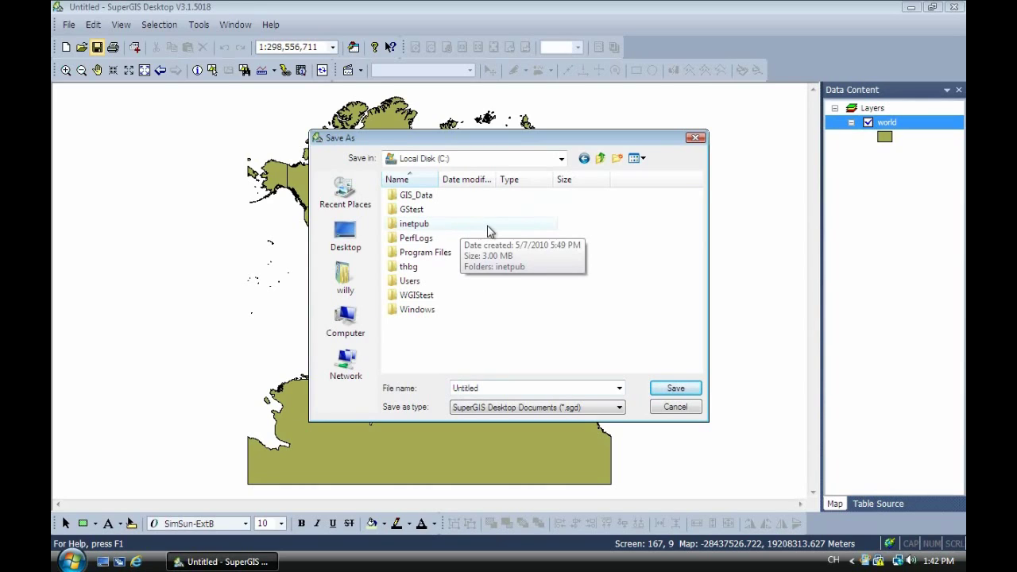
click(617, 159)
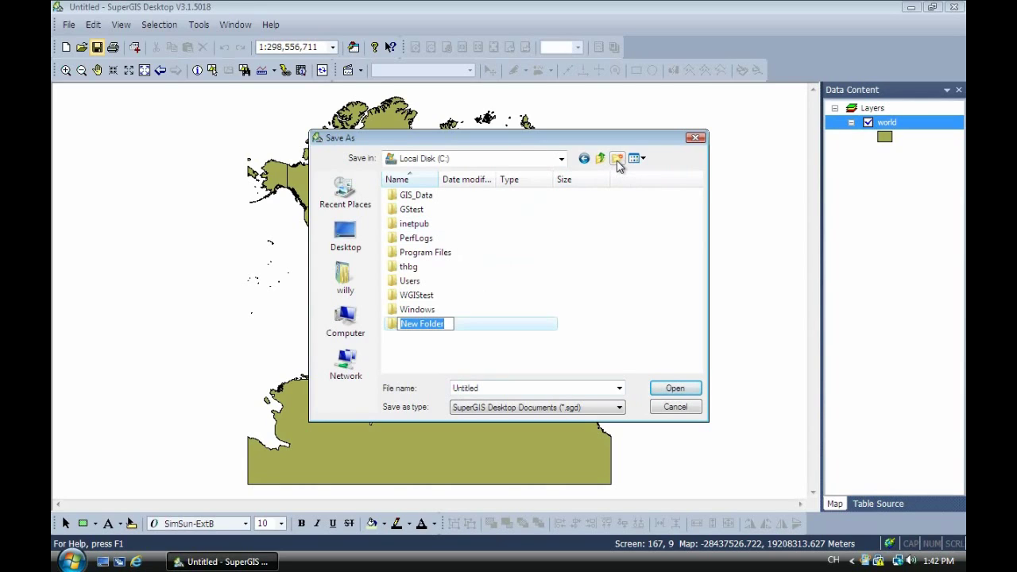
text(gm1)
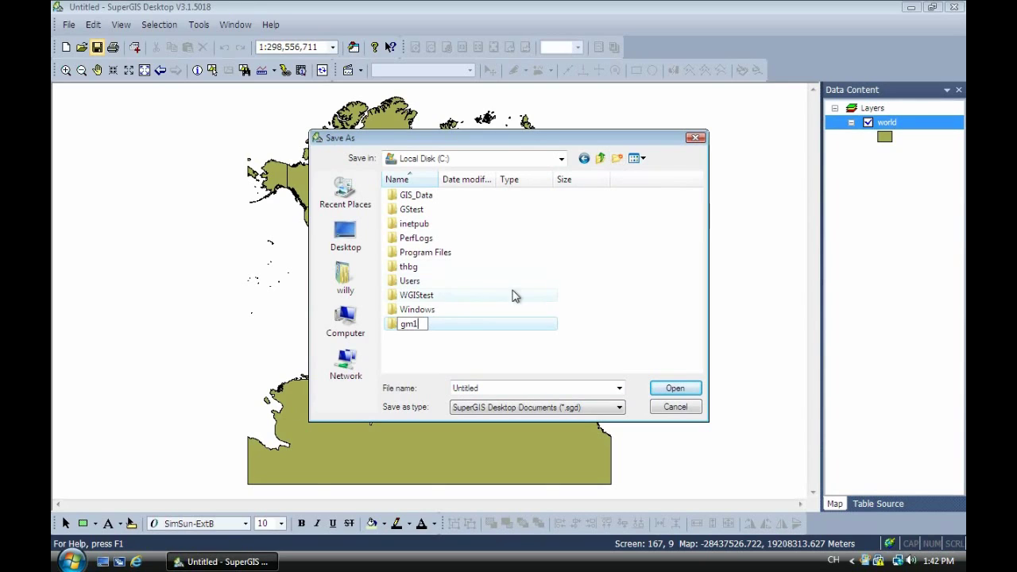
double_click(491, 325)
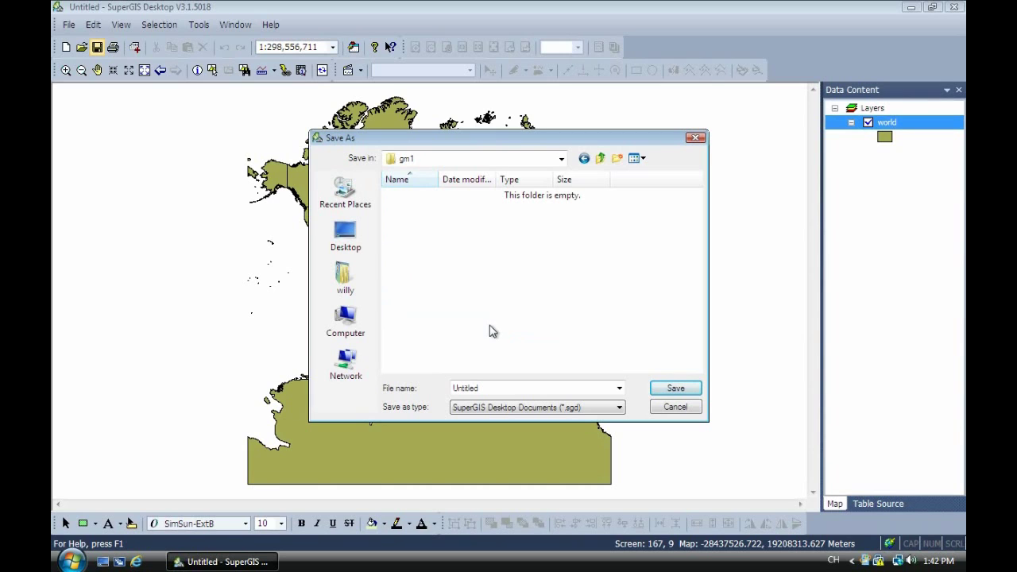
double_click(487, 387)
text(1)
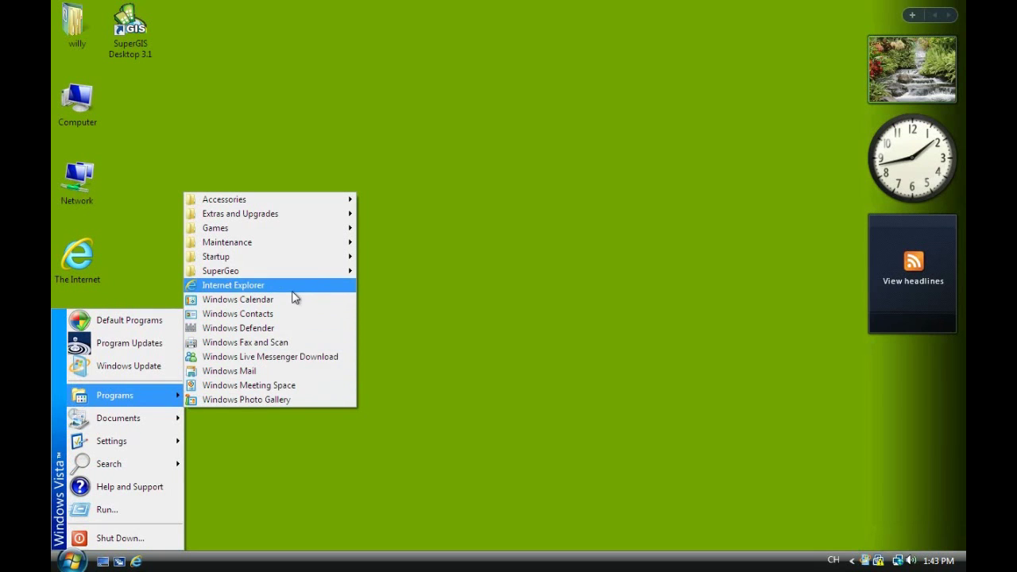
Launch SuperGIS Server Post Installation from the SuperGIS Server program group.
mouse_move(309, 271)
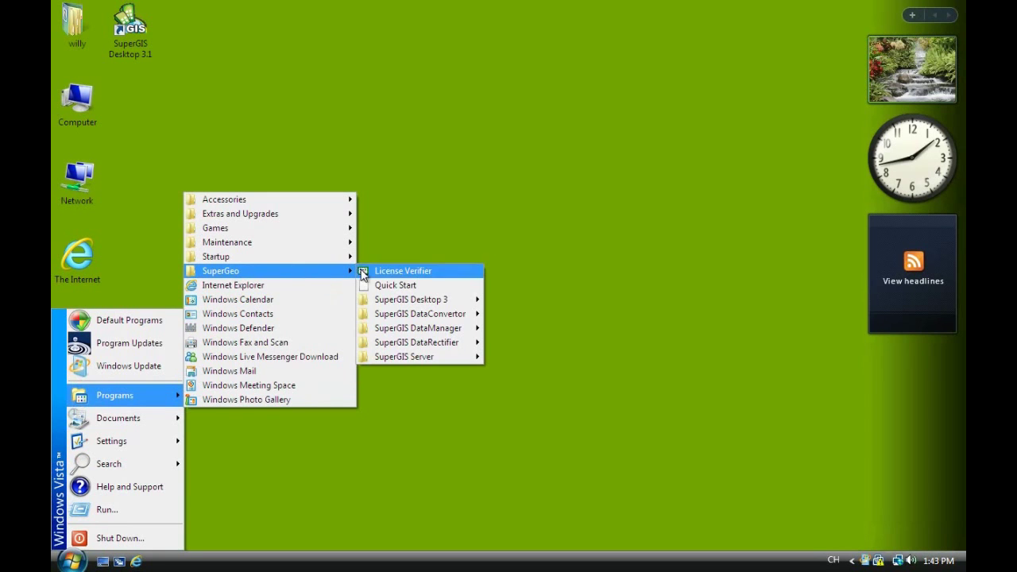
mouse_move(450, 357)
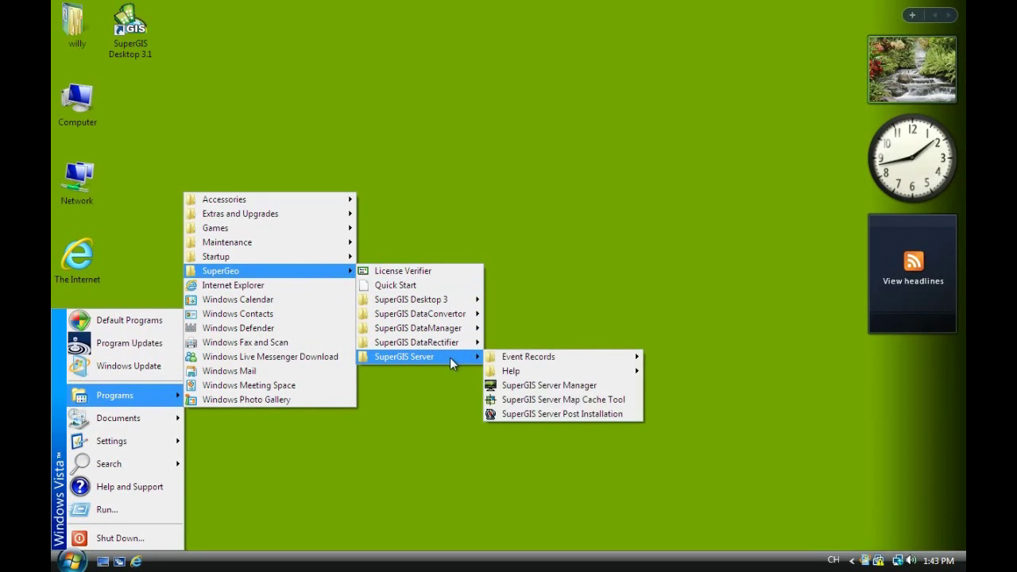
mouse_move(523, 378)
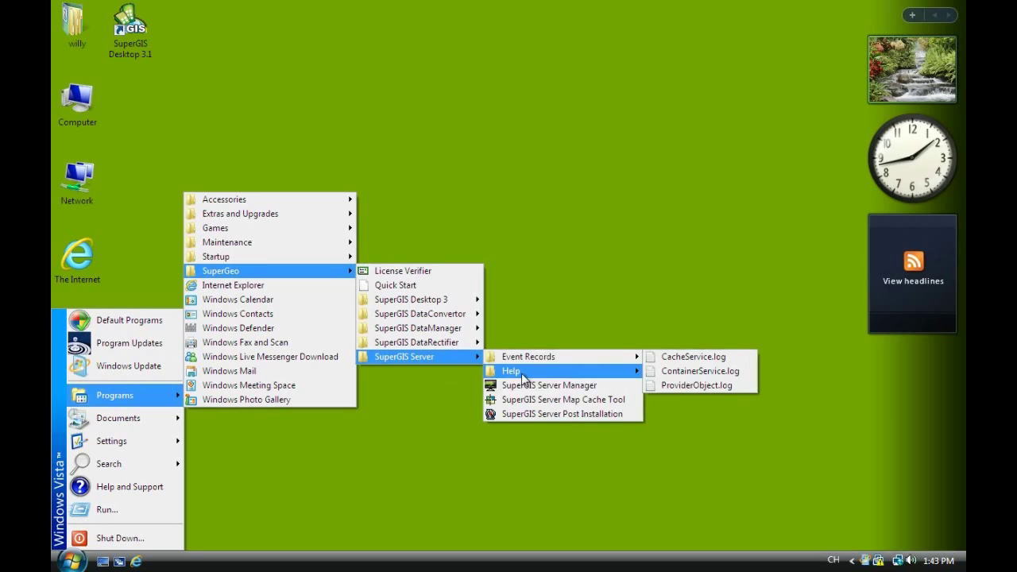
click(525, 414)
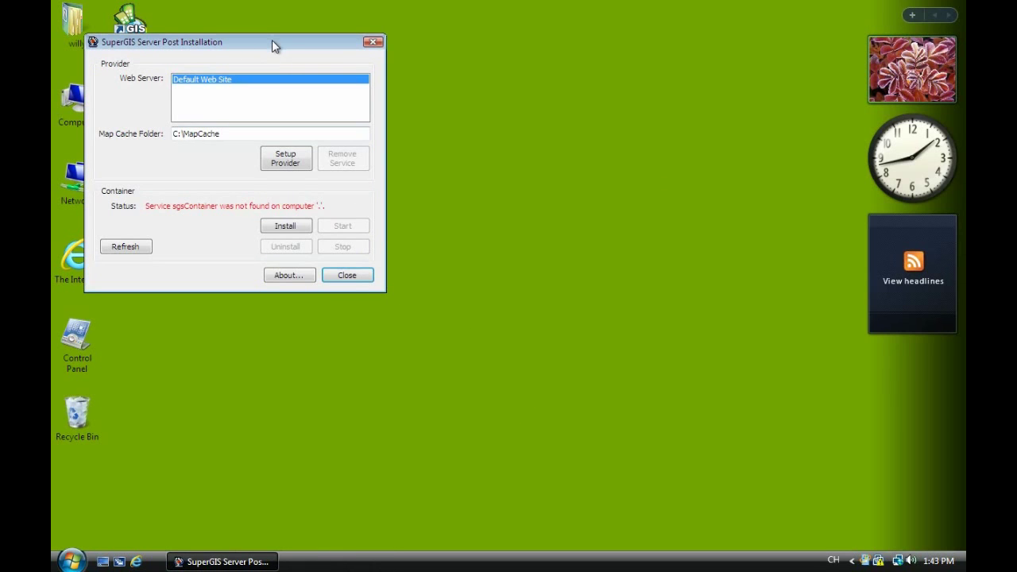
drag(271, 40, 465, 109)
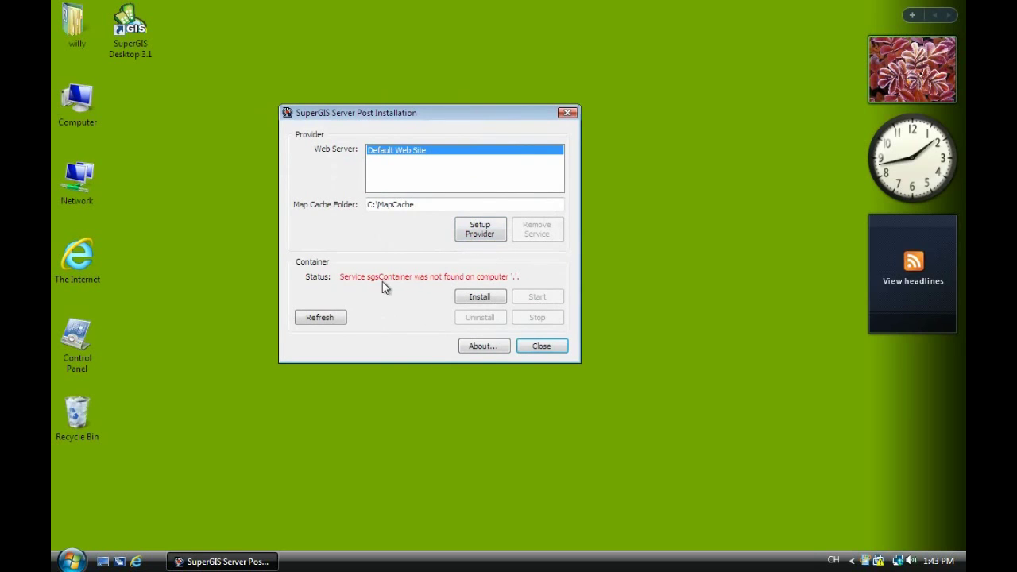
Set up the map cache provider, install and start sgsContainer, then close the tool.
click(459, 235)
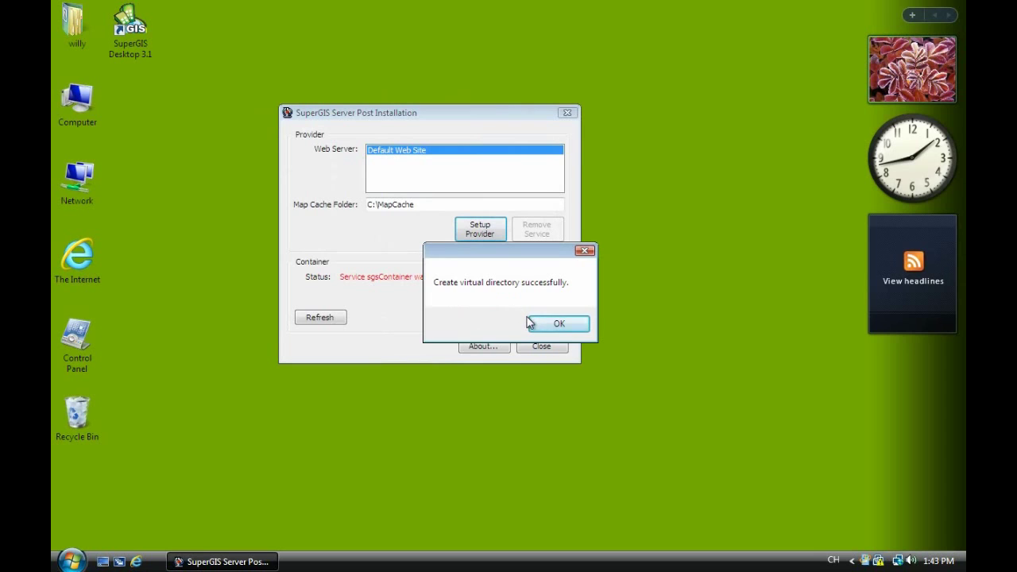
click(546, 318)
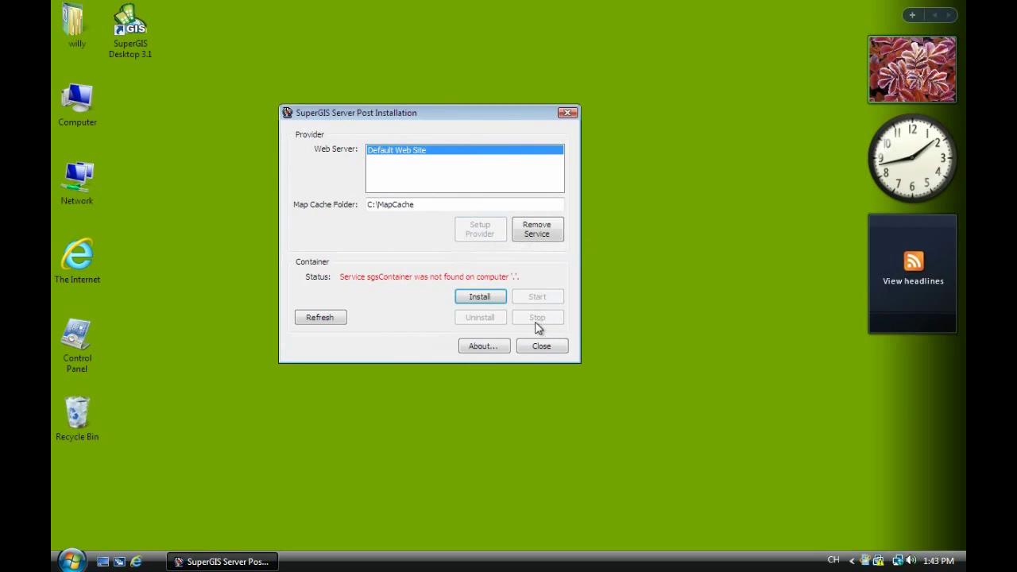
click(492, 299)
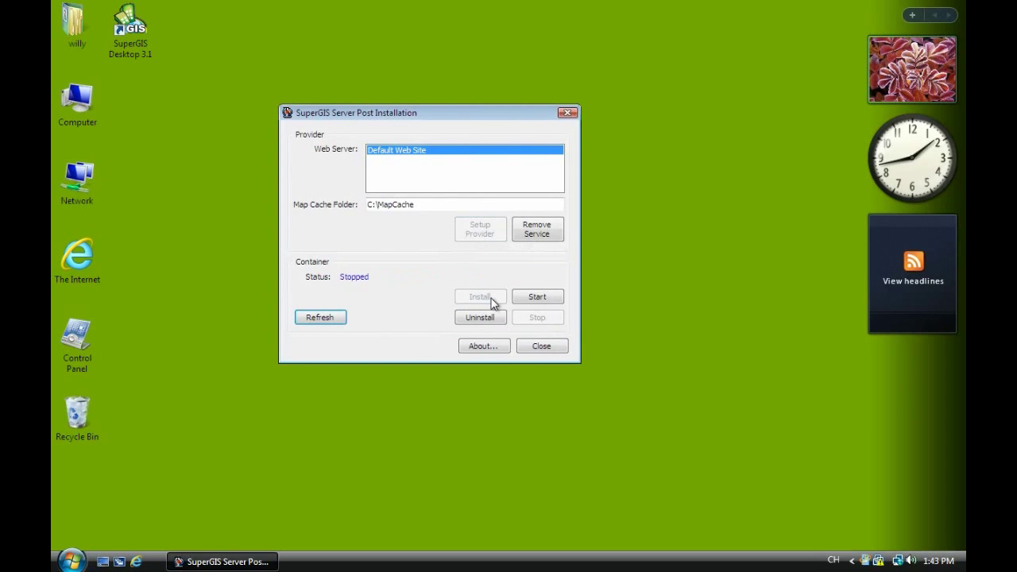
click(522, 296)
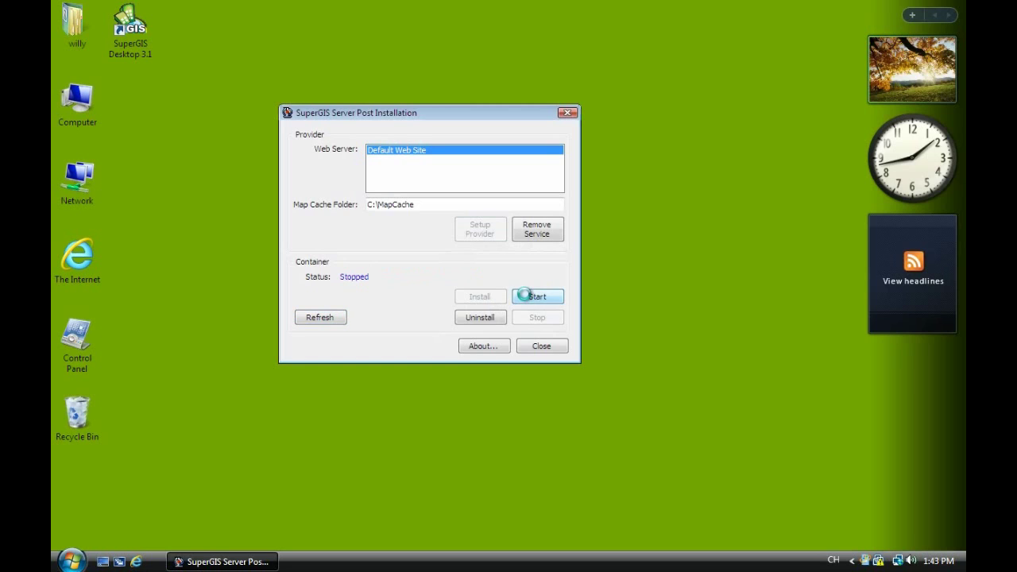
click(533, 348)
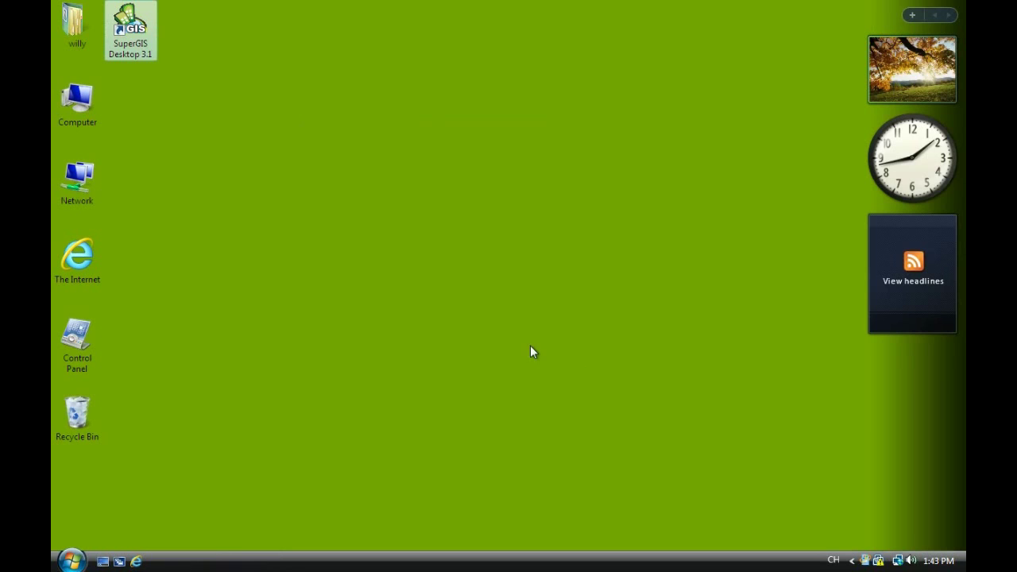
Launch SuperGIS Server Manager from Programs > SuperGeo > SuperGIS Server.
click(72, 560)
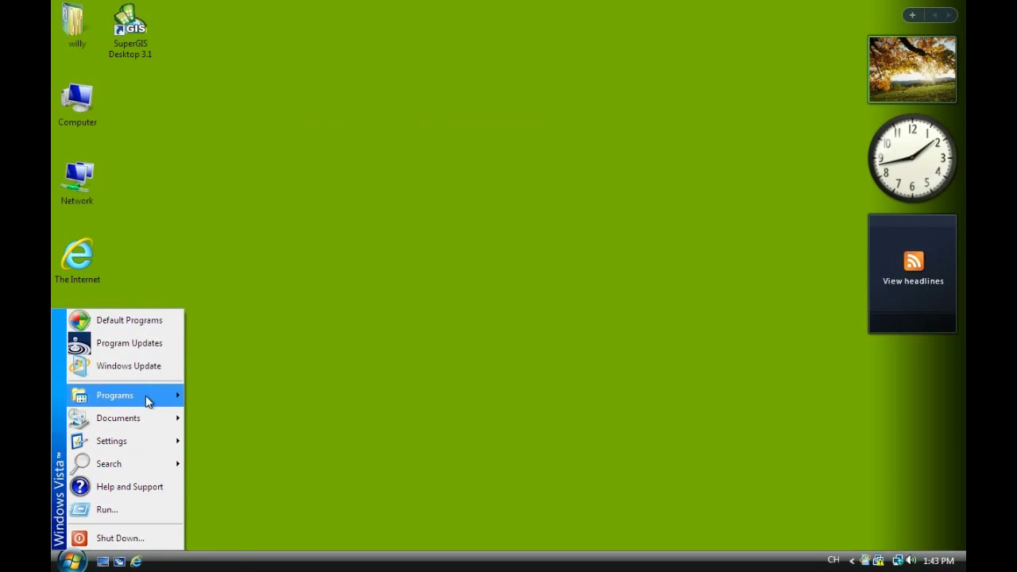
mouse_move(148, 396)
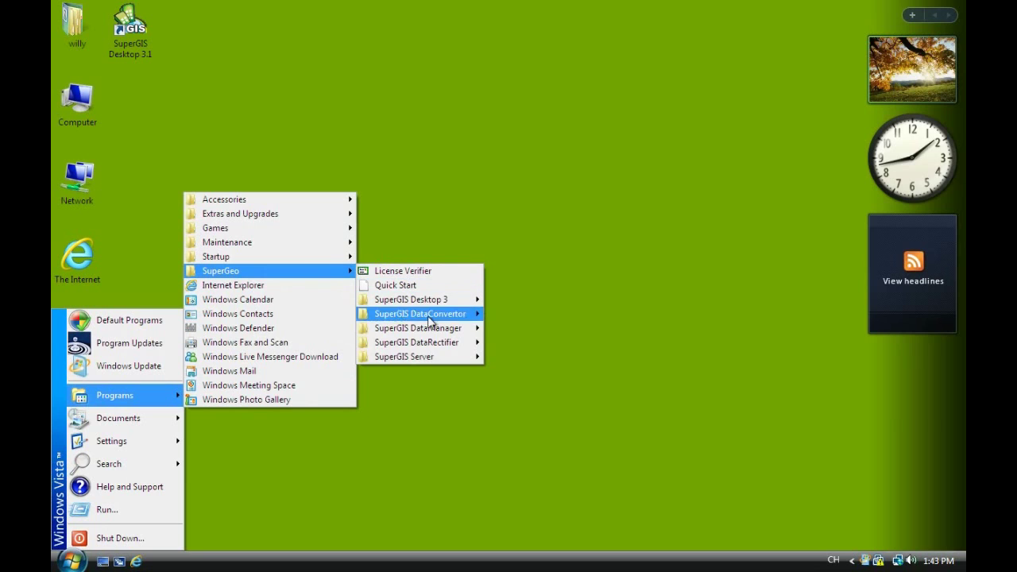
mouse_move(444, 356)
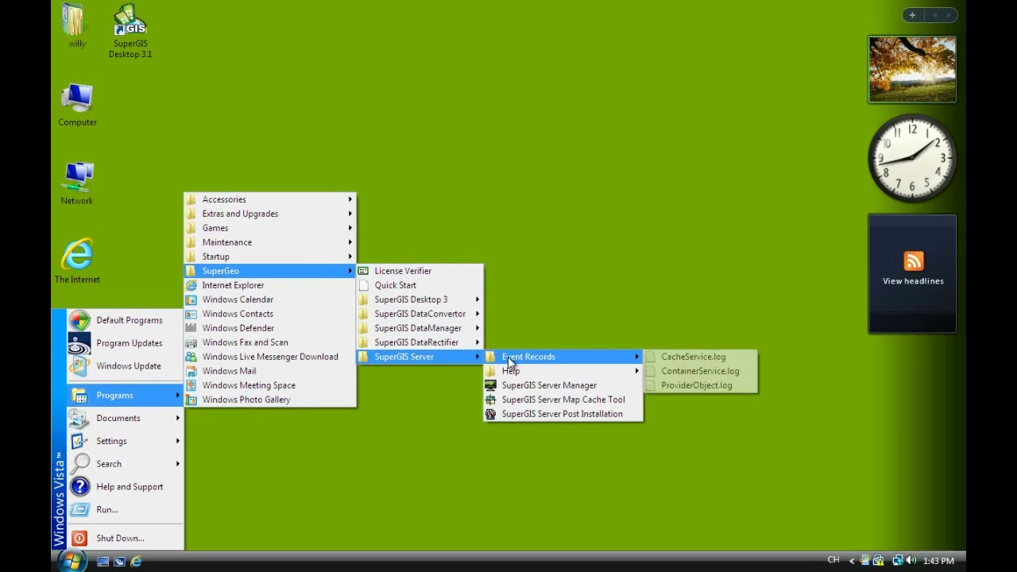
click(524, 385)
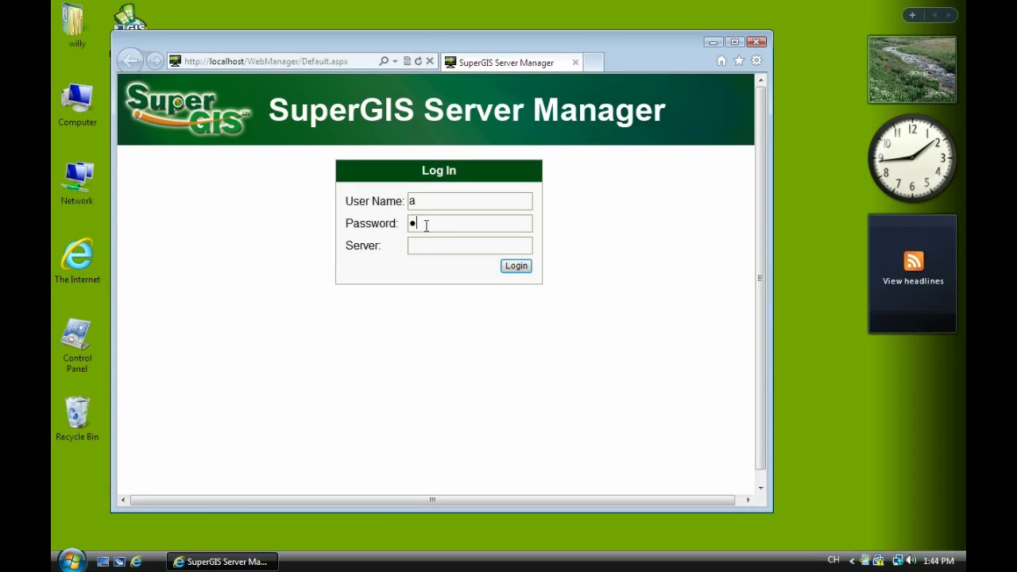
Log in to Server Manager and open 'Publish my map or other GIS Services'.
click(514, 269)
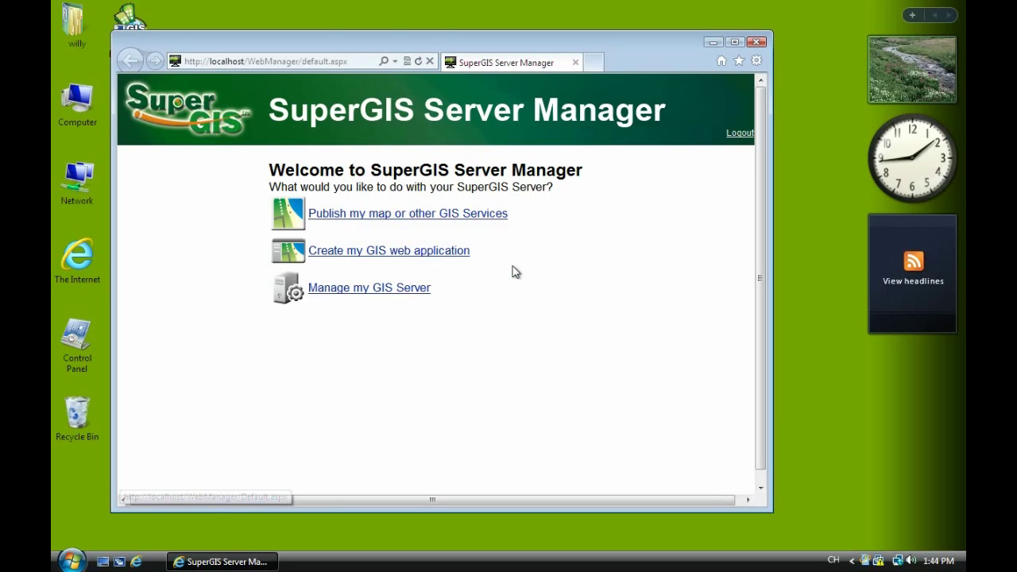
click(455, 214)
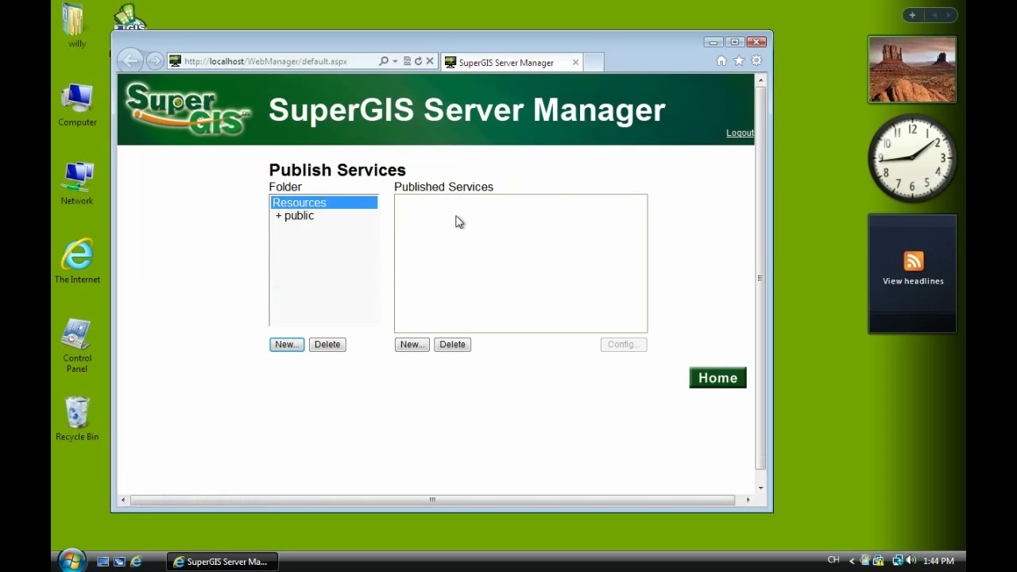
Reload Server Manager and return to the public folder's services list.
click(312, 216)
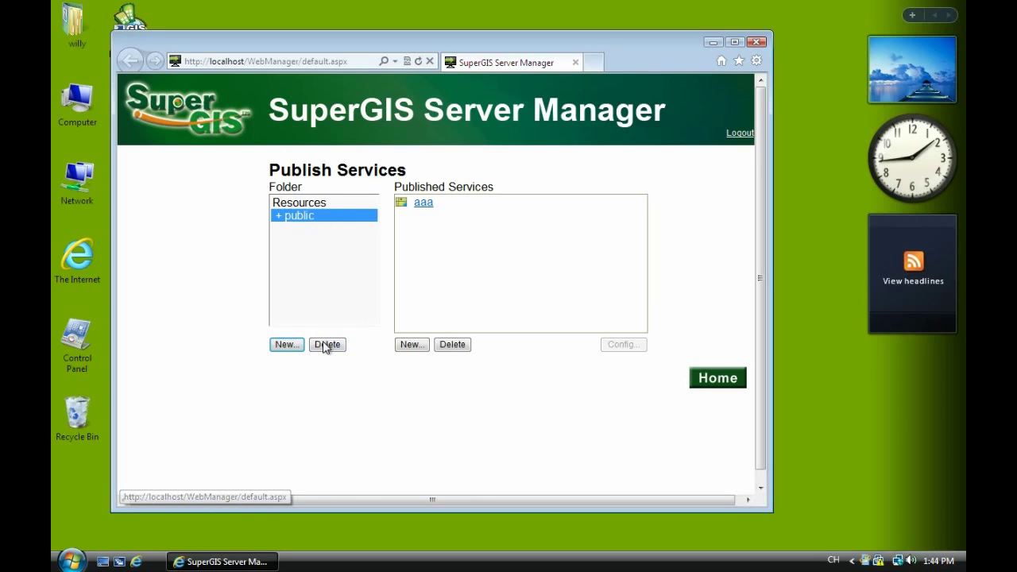
click(325, 206)
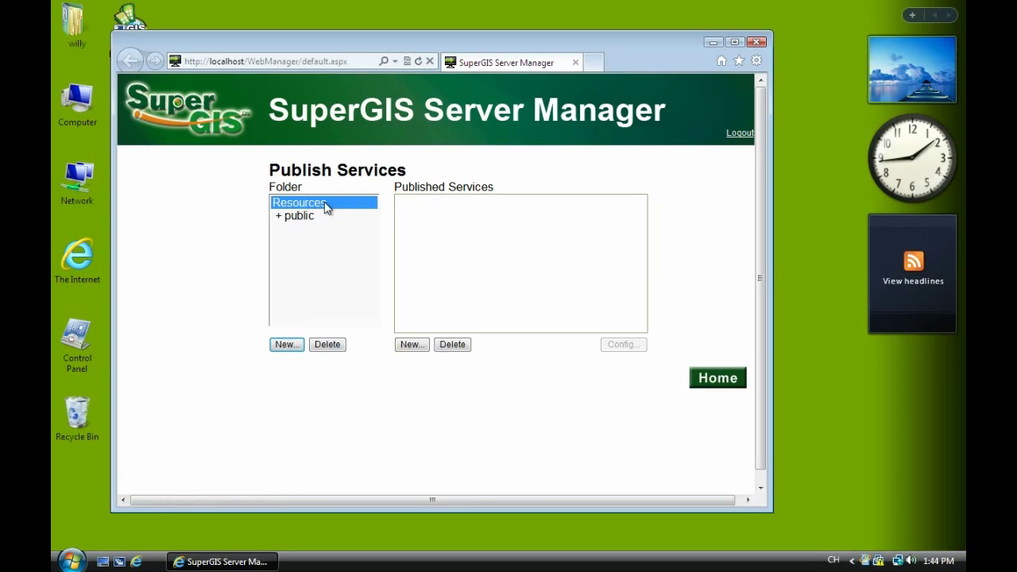
click(312, 215)
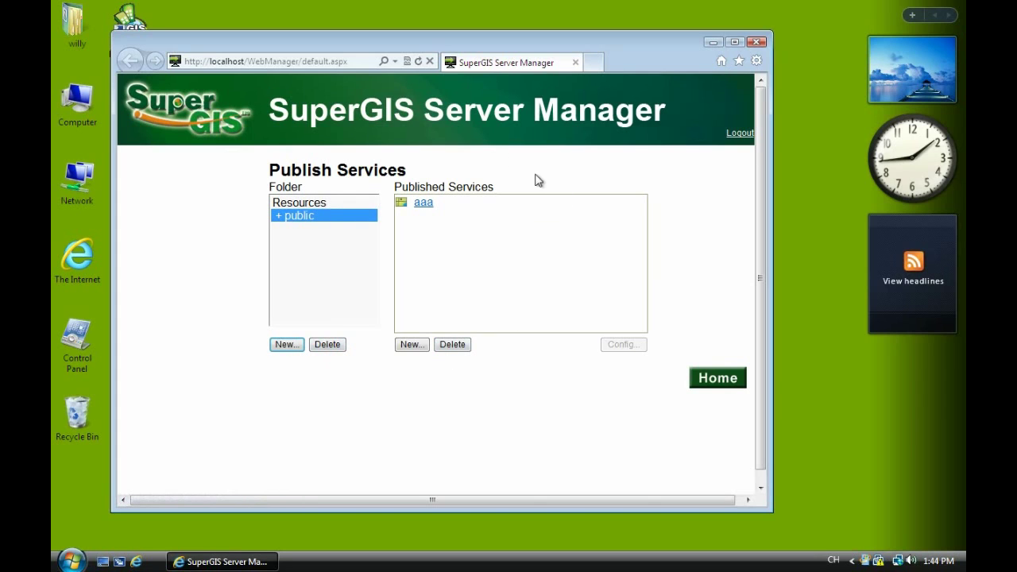
click(417, 64)
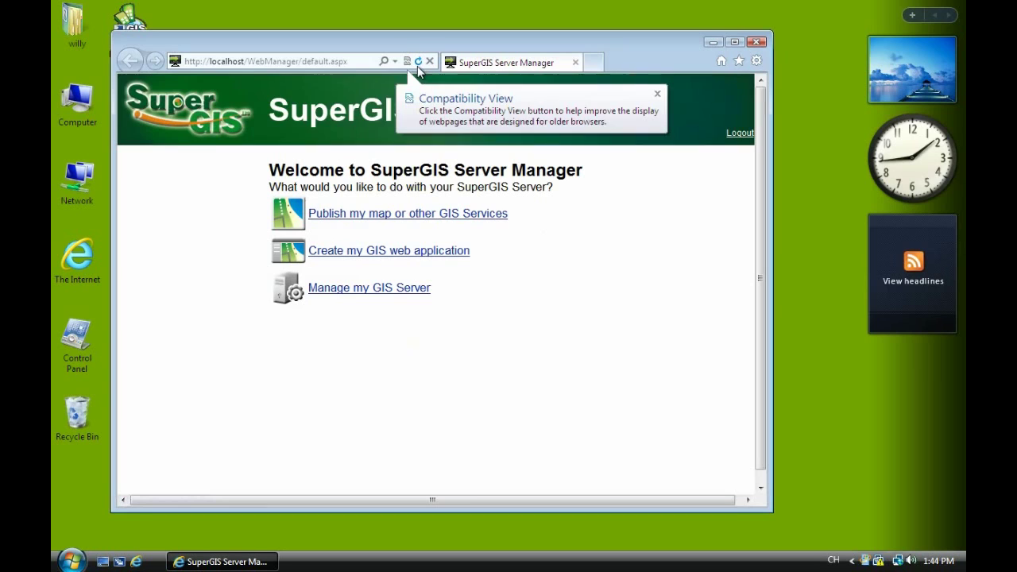
click(397, 214)
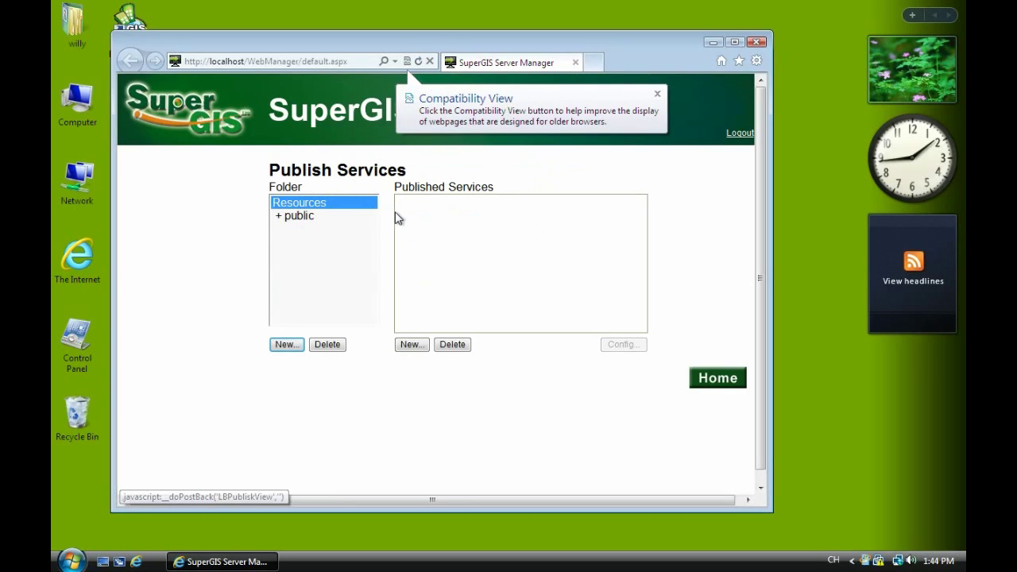
click(313, 223)
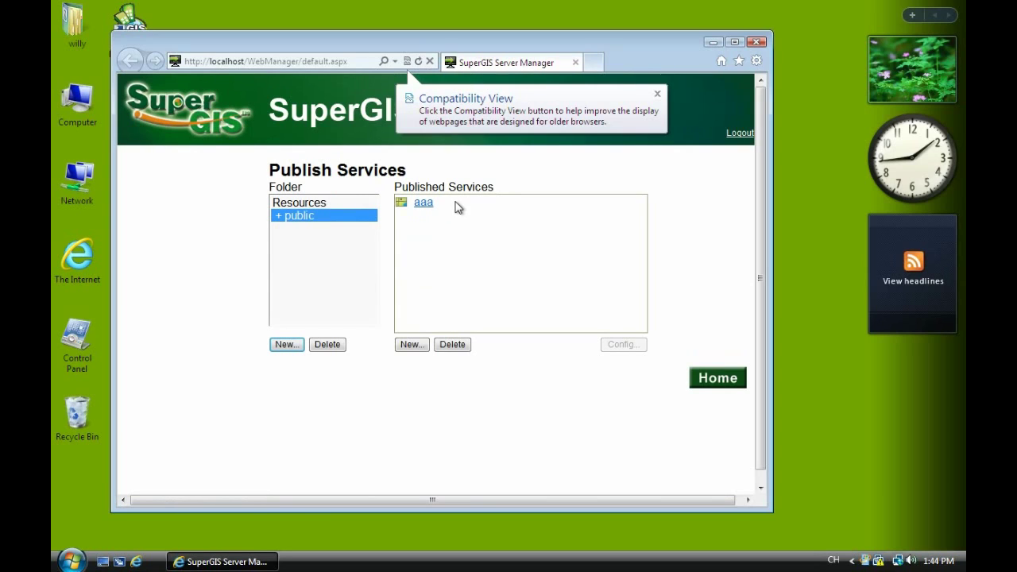
Delete the aaa service and then the public folder.
click(424, 203)
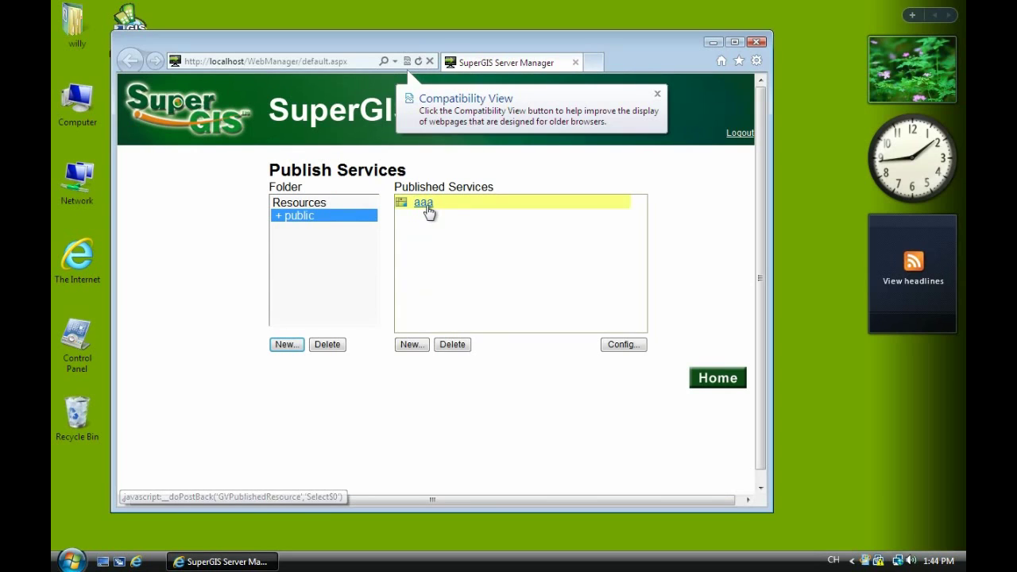
click(452, 344)
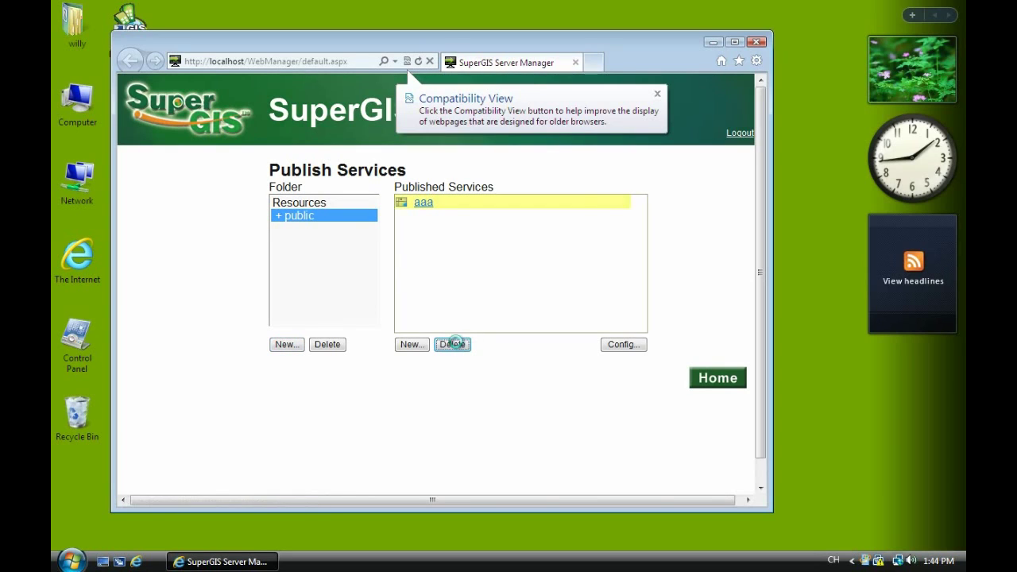
click(326, 345)
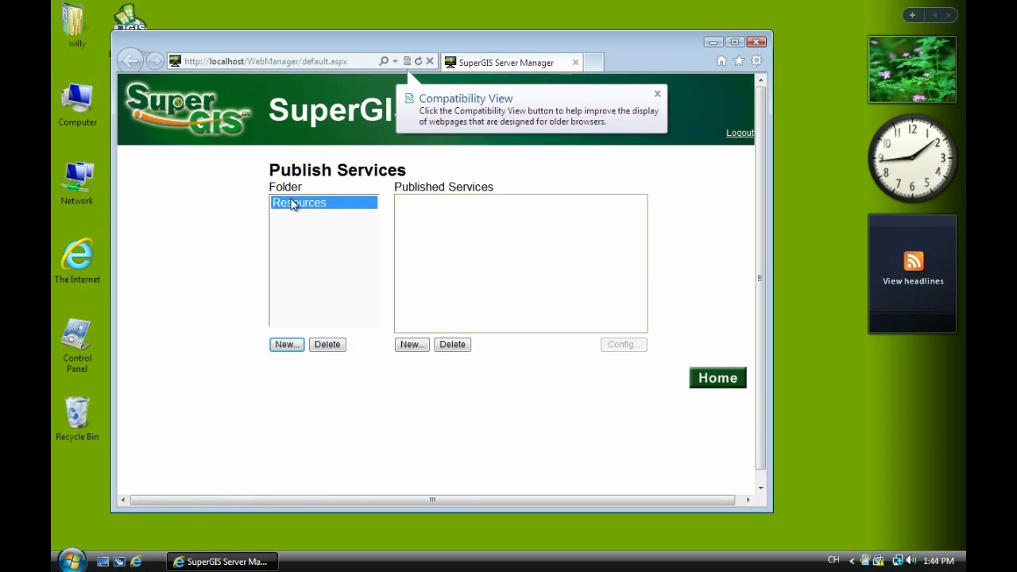
Create a new public folder under Resources and start a new service in it.
click(291, 345)
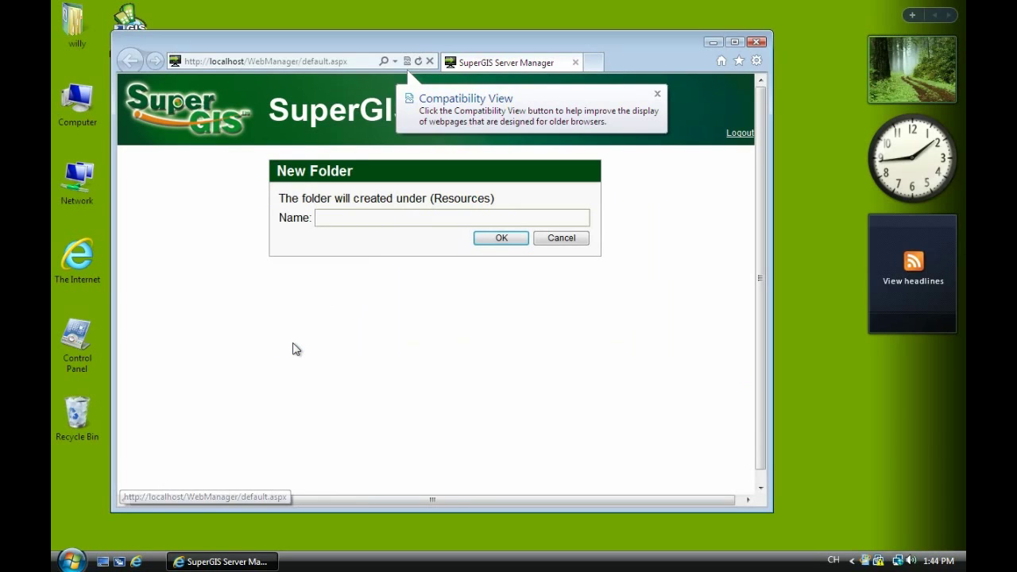
click(360, 215)
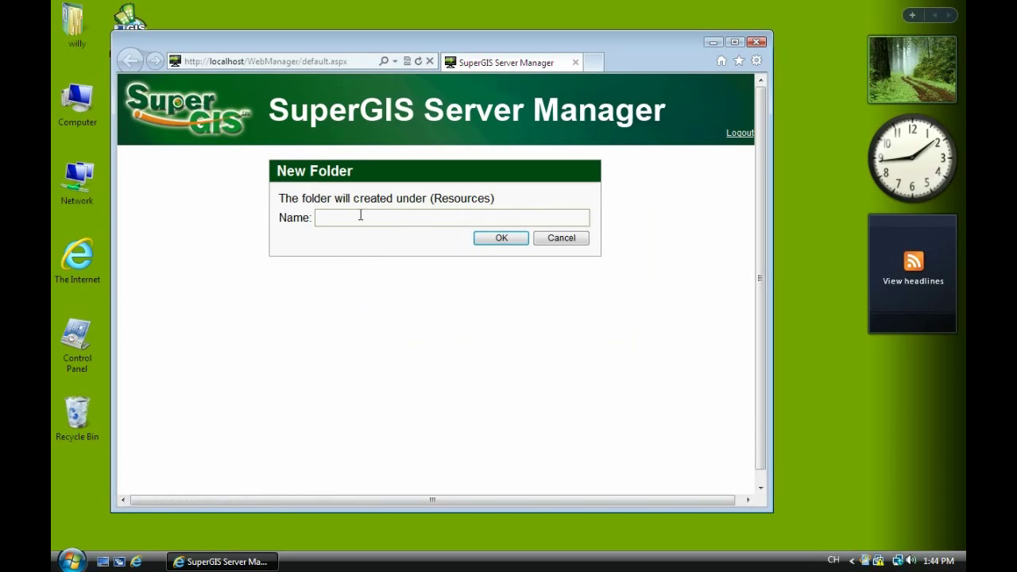
text(public)
click(496, 240)
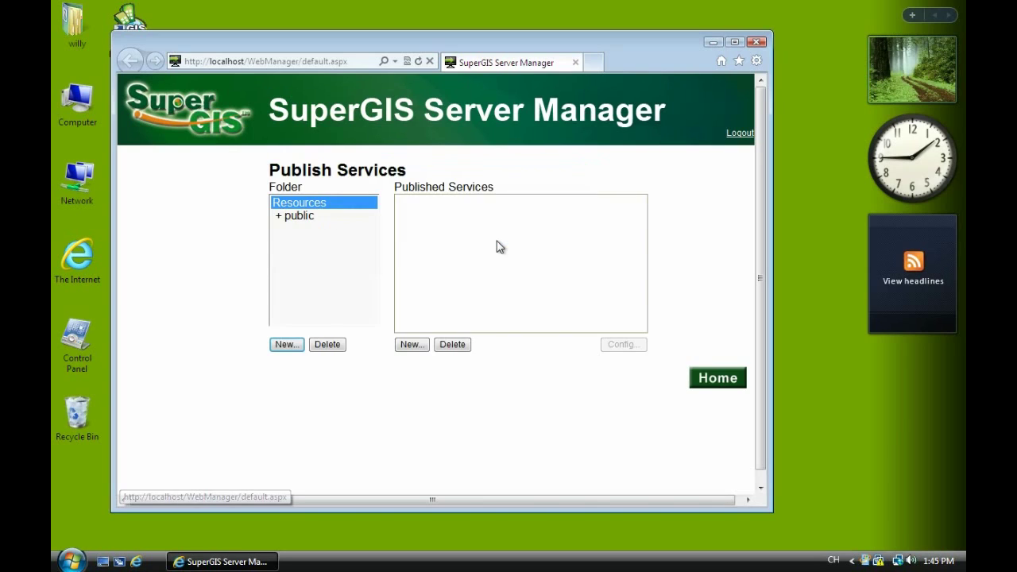
click(325, 219)
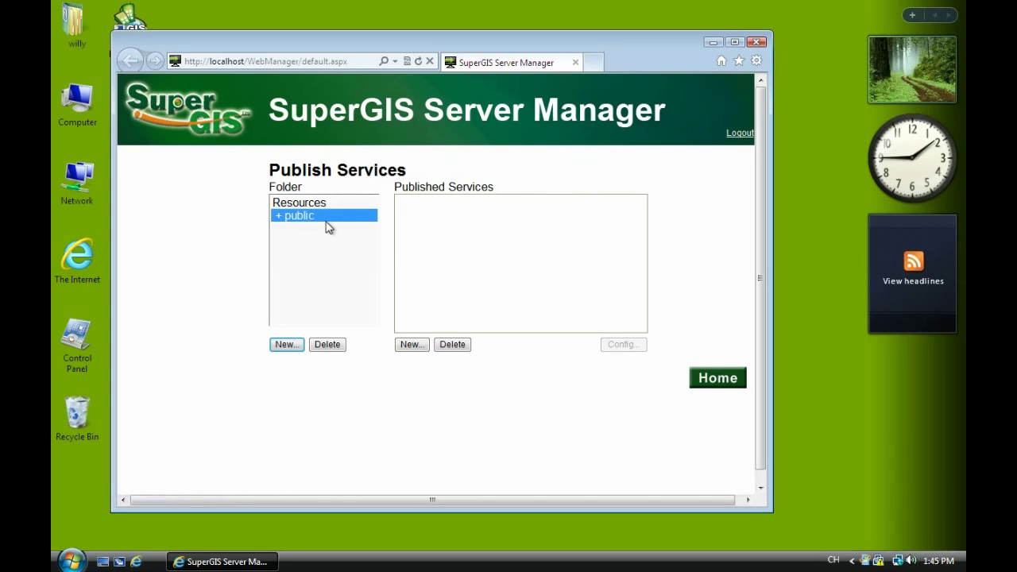
click(416, 348)
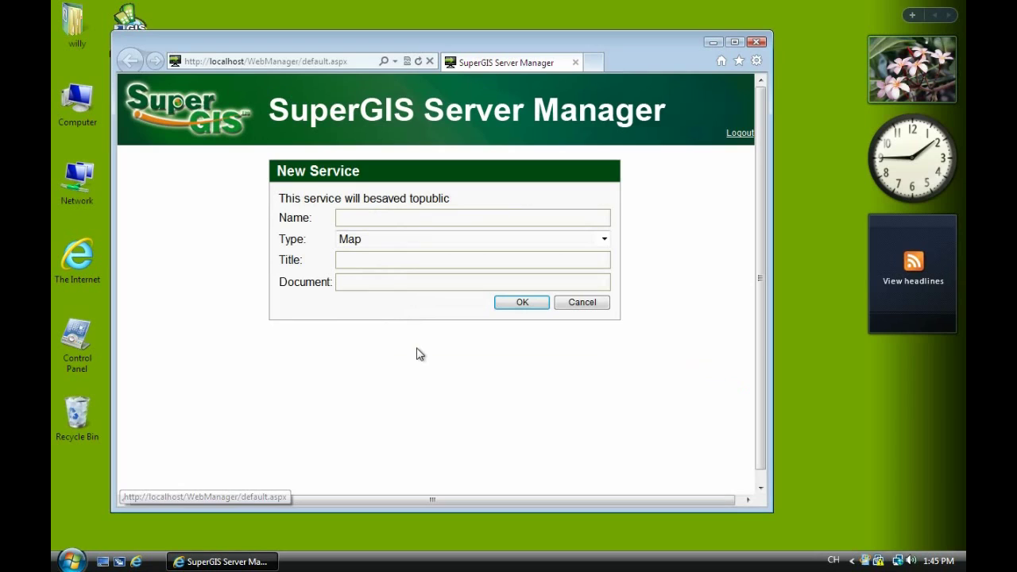
Enter gm1 as the new service's Name and Title.
click(383, 217)
text(gm1)
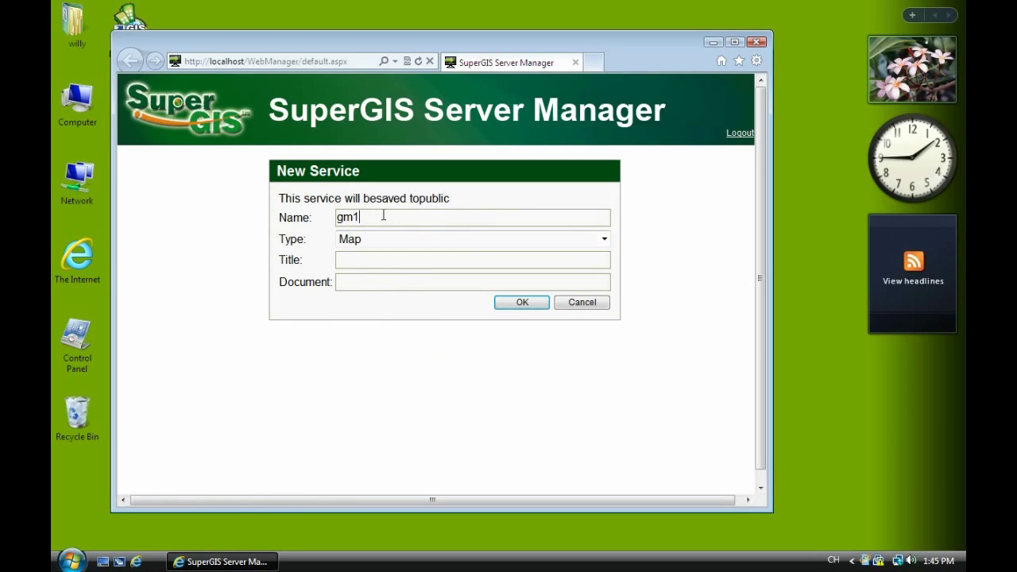
click(376, 260)
text(gm1)
Open the Computer window to browse the drives.
click(70, 559)
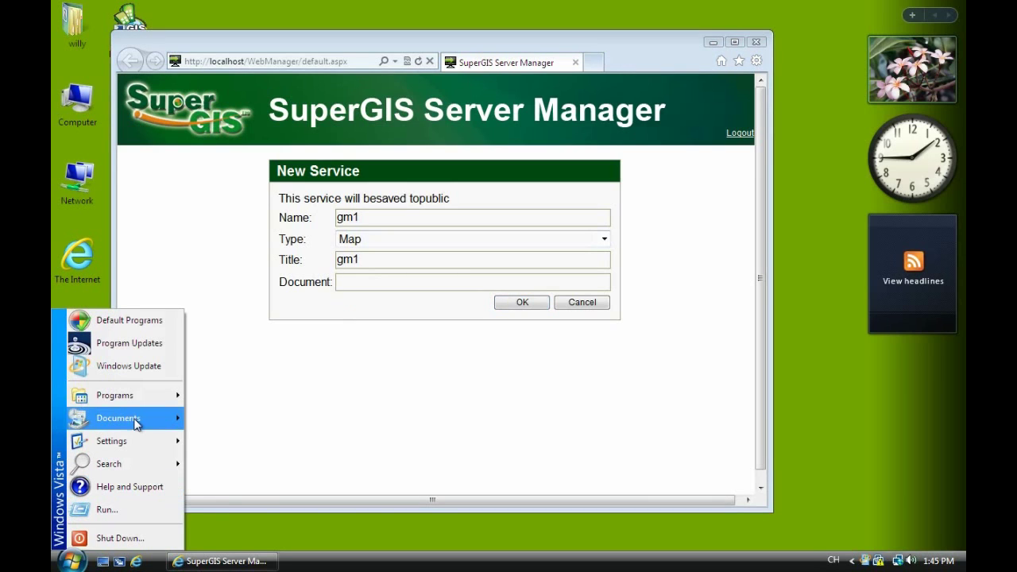
mouse_move(140, 399)
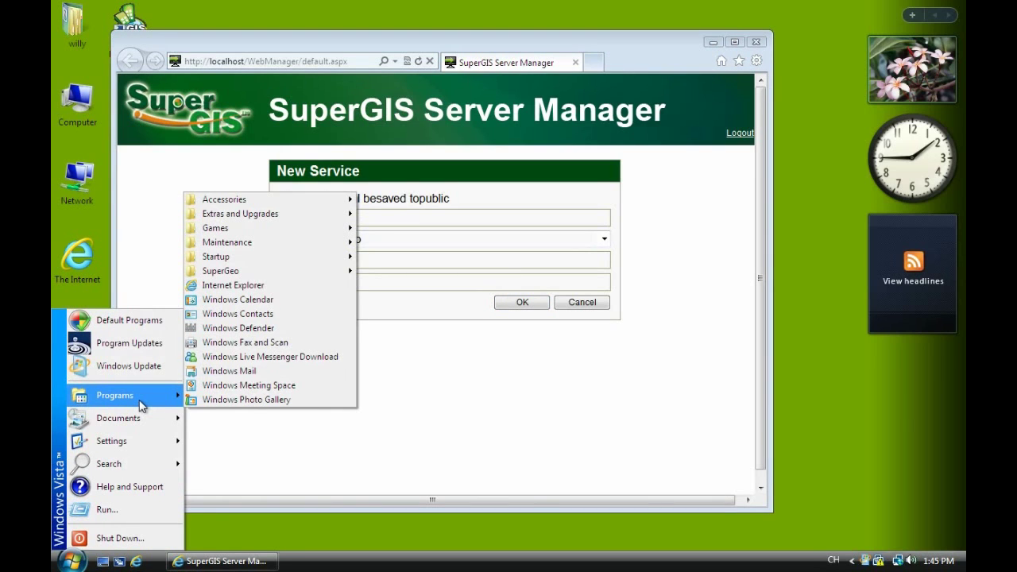
double_click(82, 122)
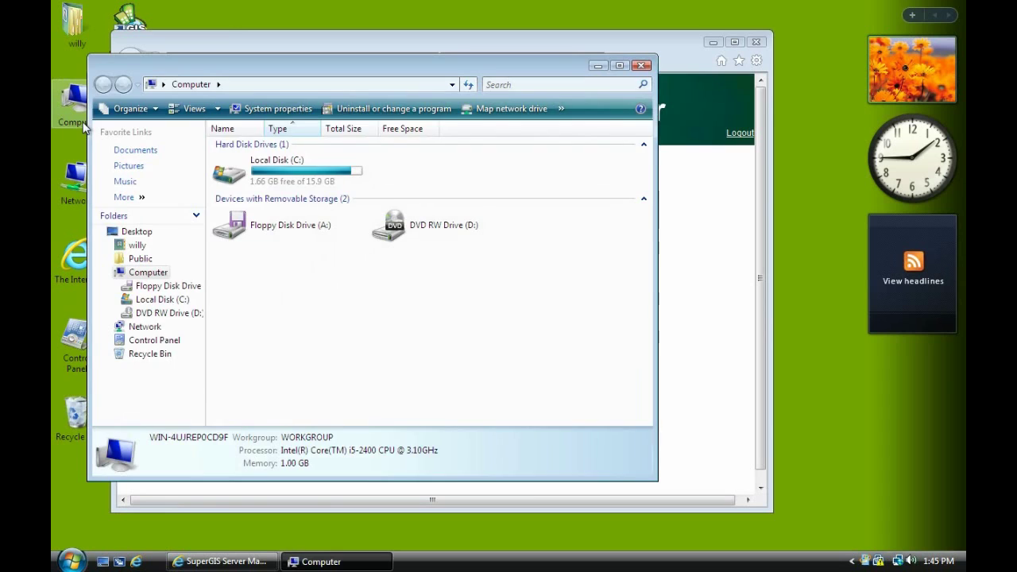
Browse to the C:\gm1 folder and select the SuperGIS document 1.
click(258, 185)
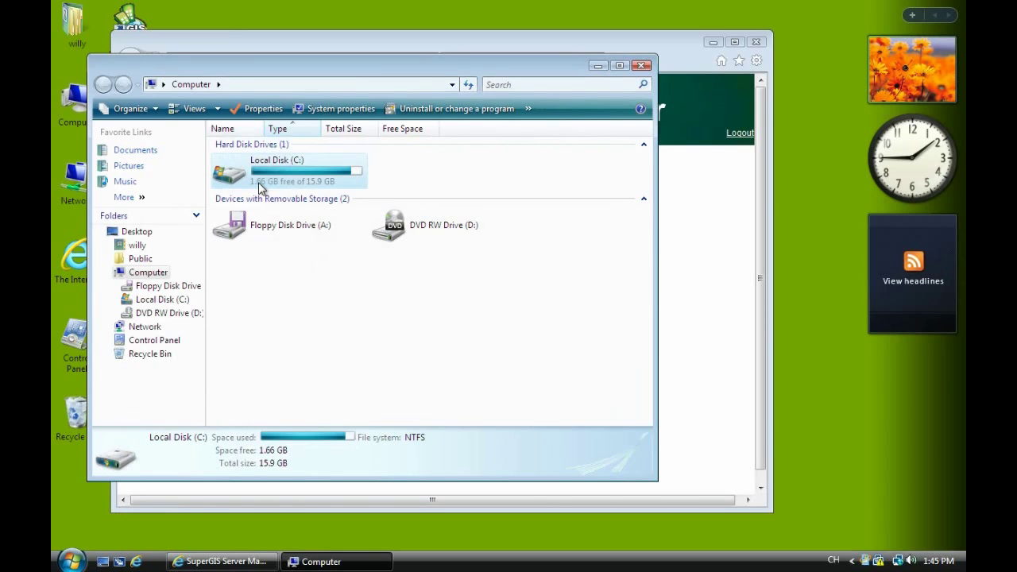
double_click(258, 182)
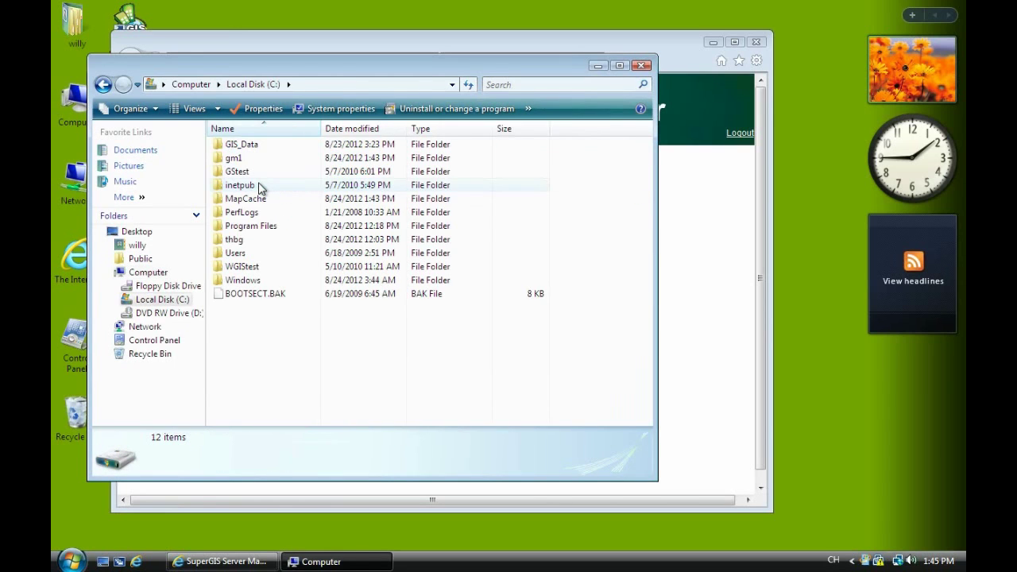
double_click(249, 157)
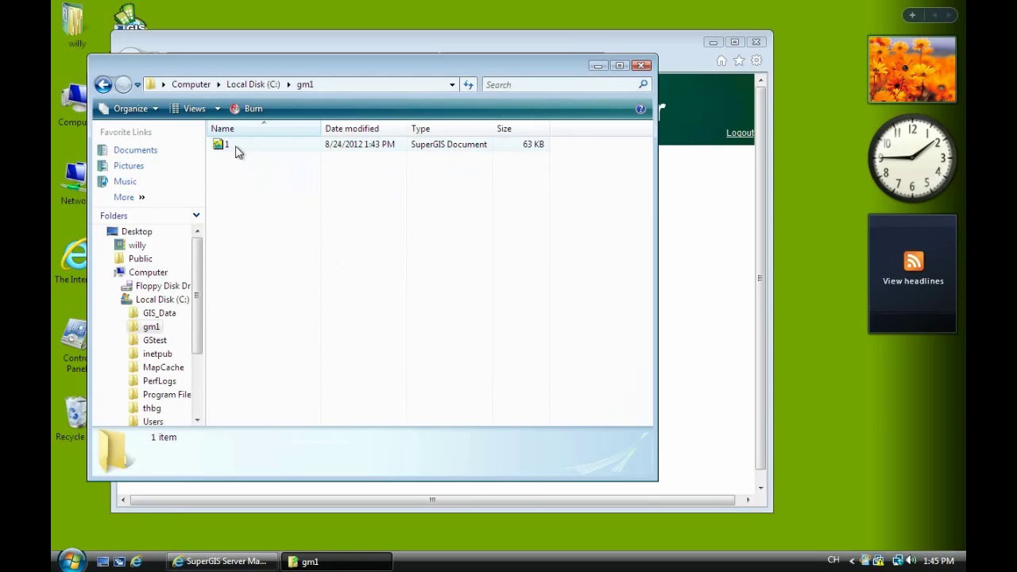
click(236, 145)
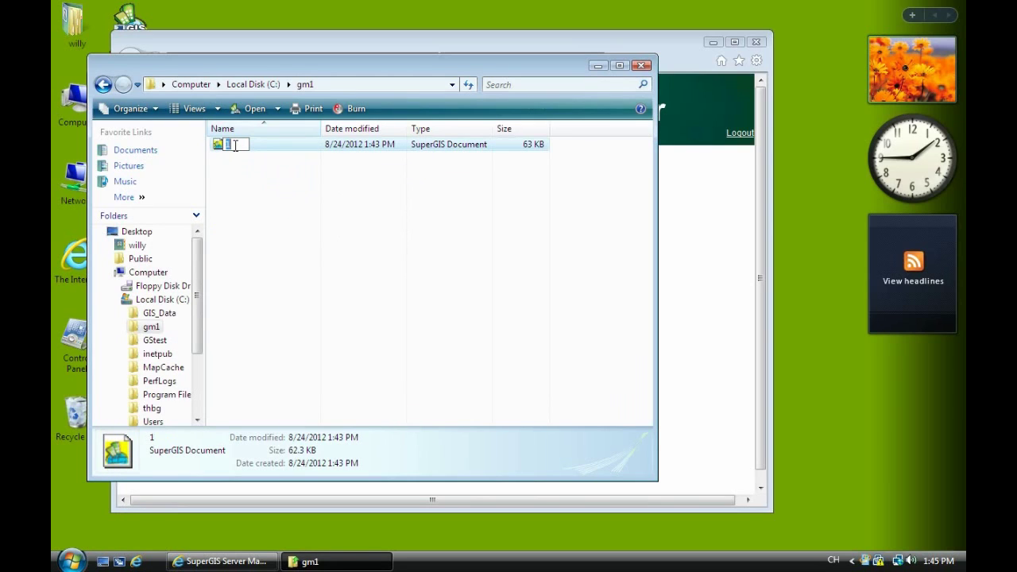
Copy the full path C:\gm1\1.sgd from the address bar and return to Server Manager.
click(334, 86)
click(337, 86)
text(\gm1\1)
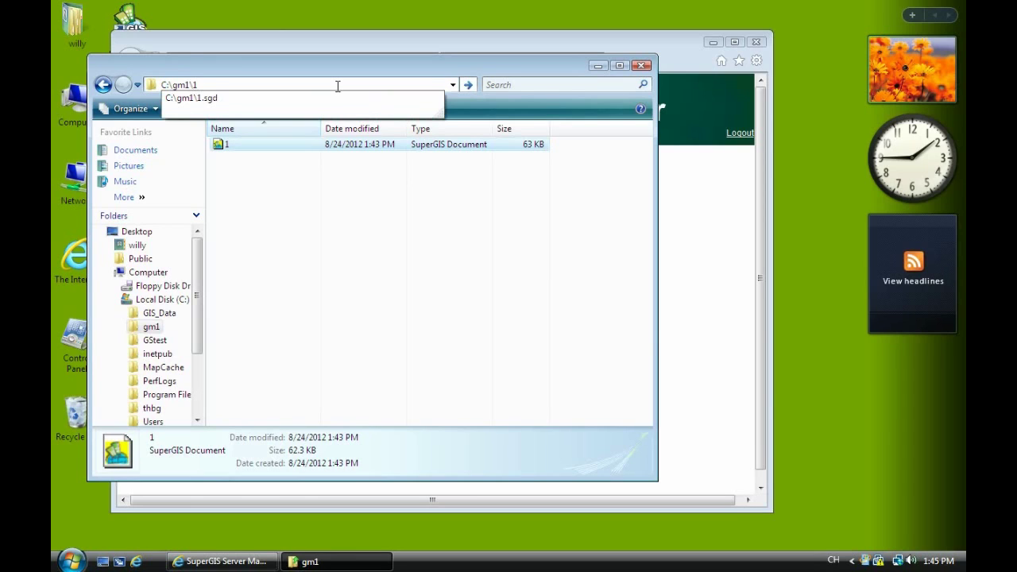
key(Down)
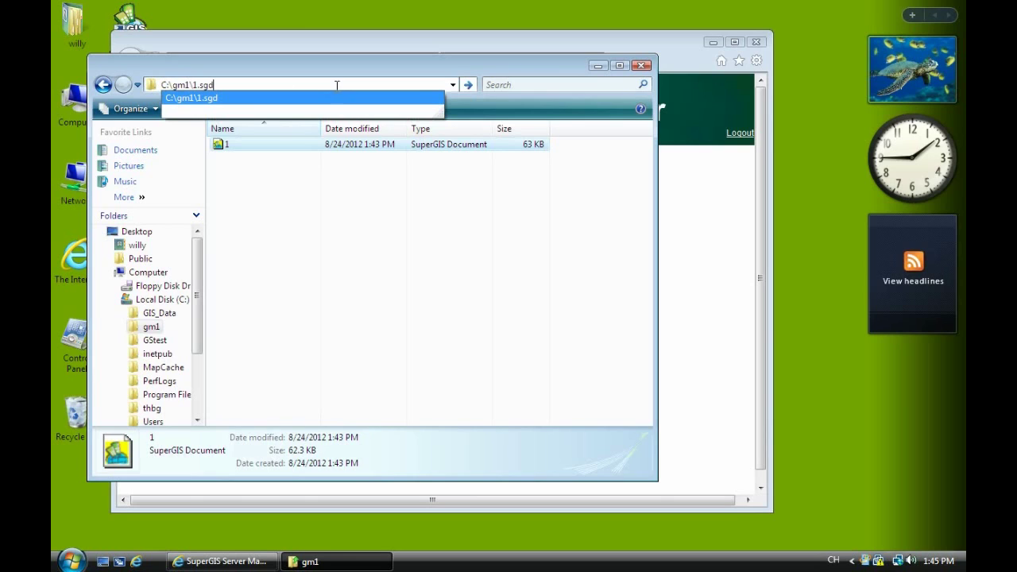
drag(229, 84, 135, 84)
key(ctrl+c)
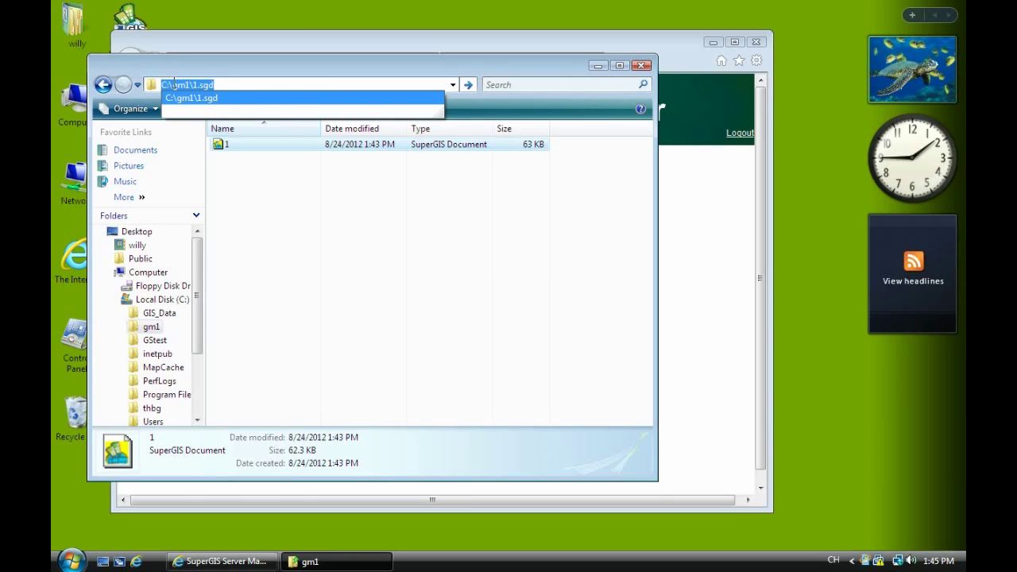
right_click(175, 82)
click(210, 131)
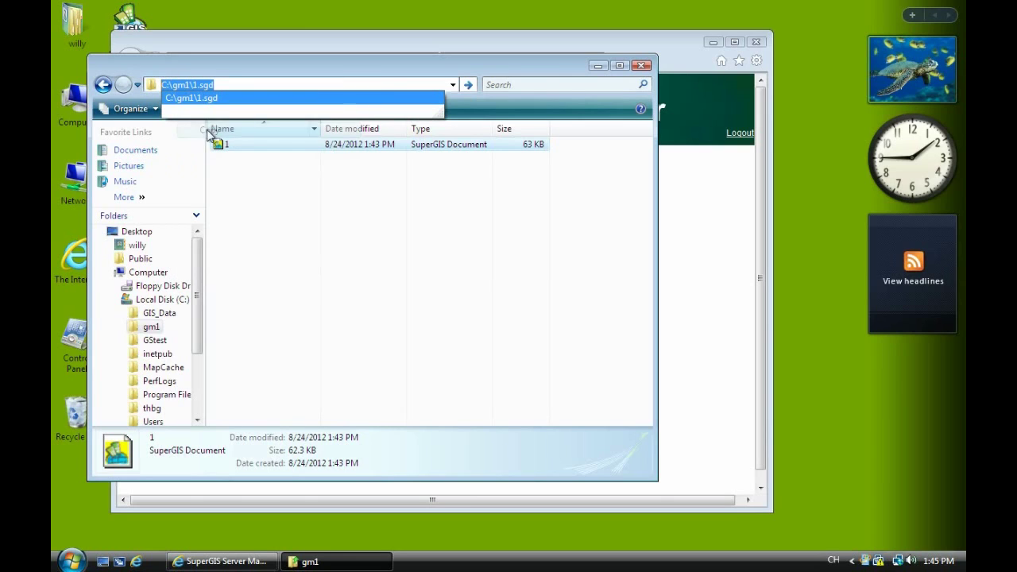
click(677, 205)
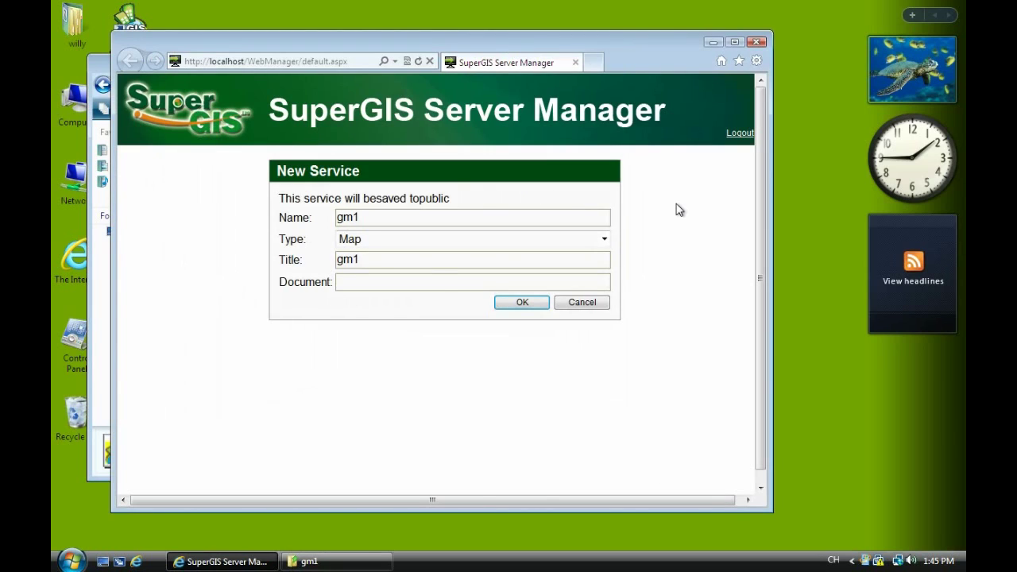
Paste C:\gm1\1.sgd into the Document field and create the gm1 map service.
right_click(419, 283)
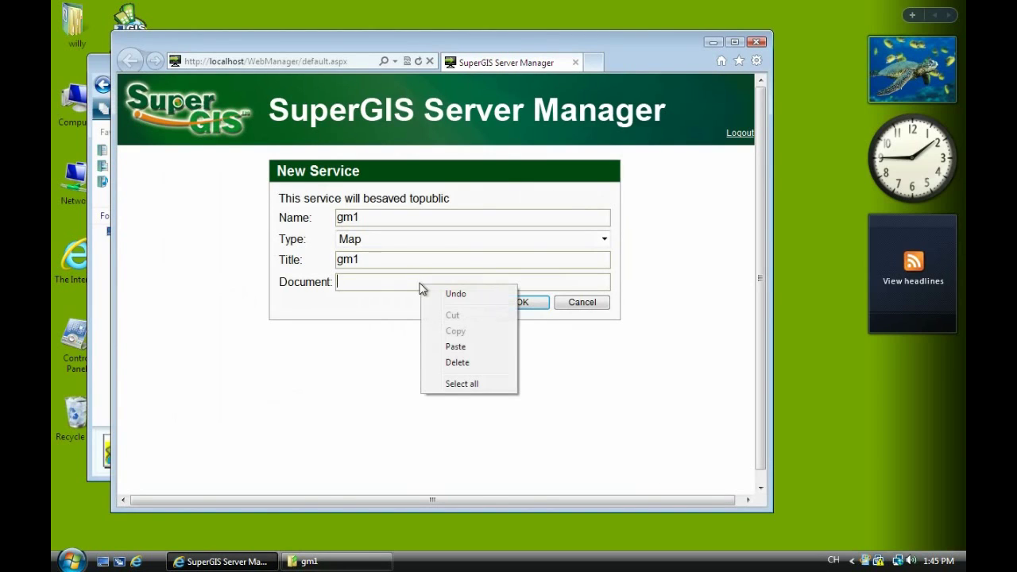
click(470, 350)
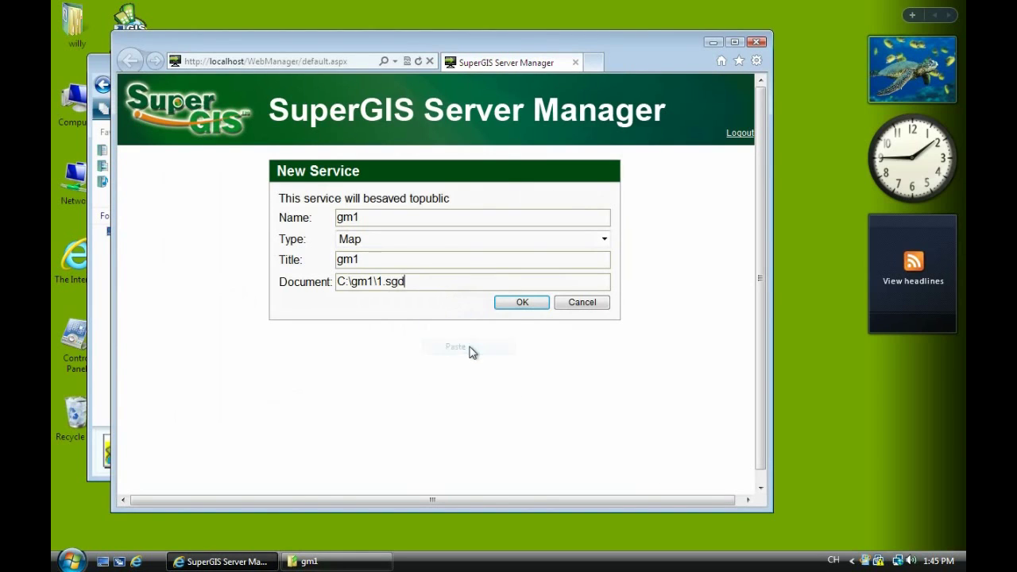
click(518, 303)
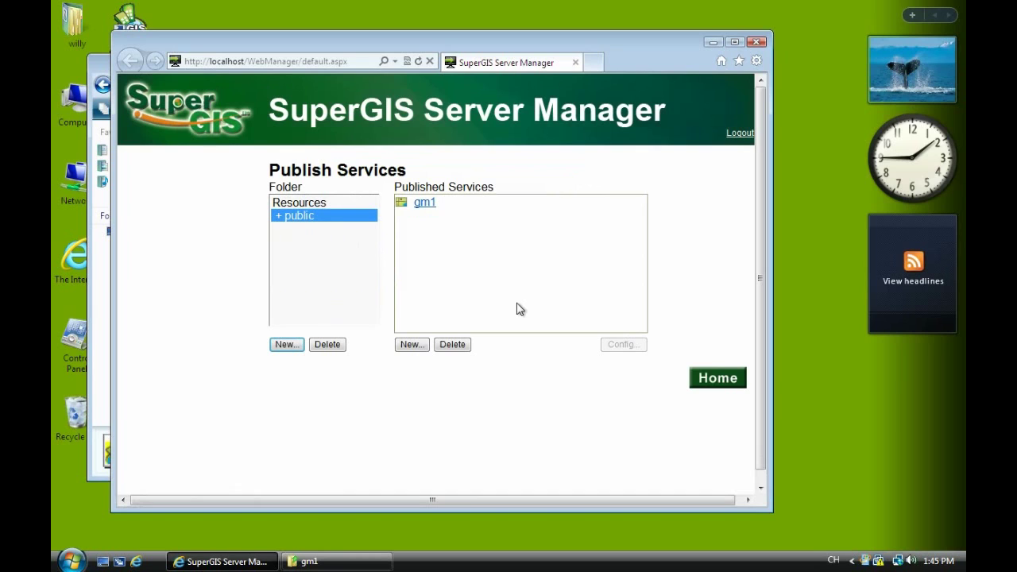
Open gm1's configuration and enable 'Use cache that you define below'.
click(428, 206)
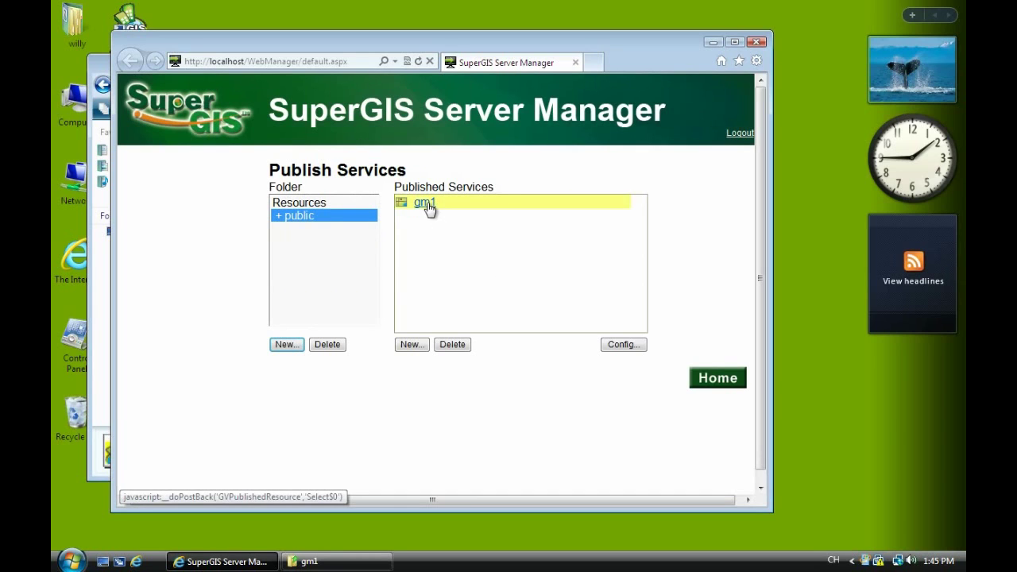
click(618, 344)
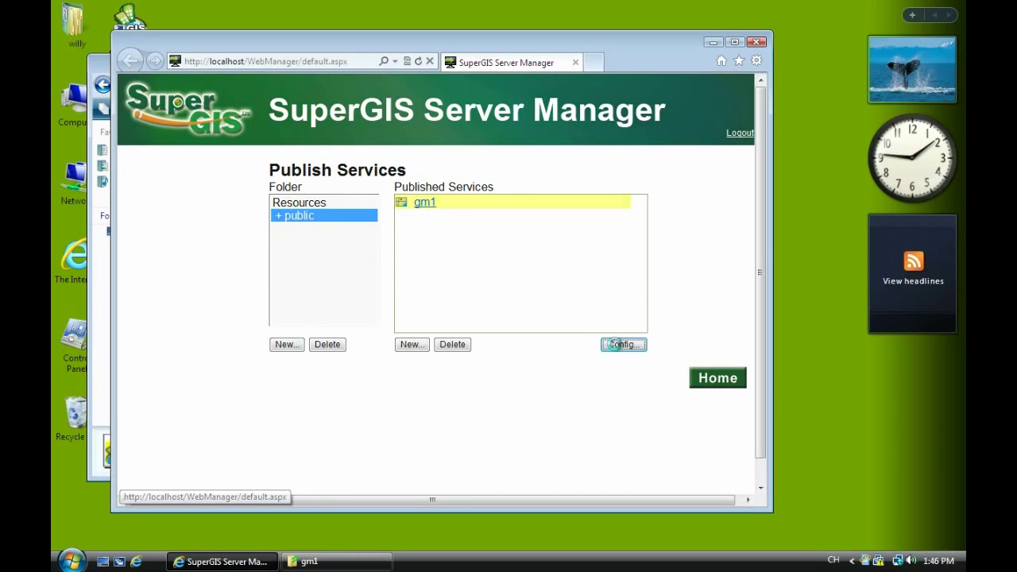
click(476, 199)
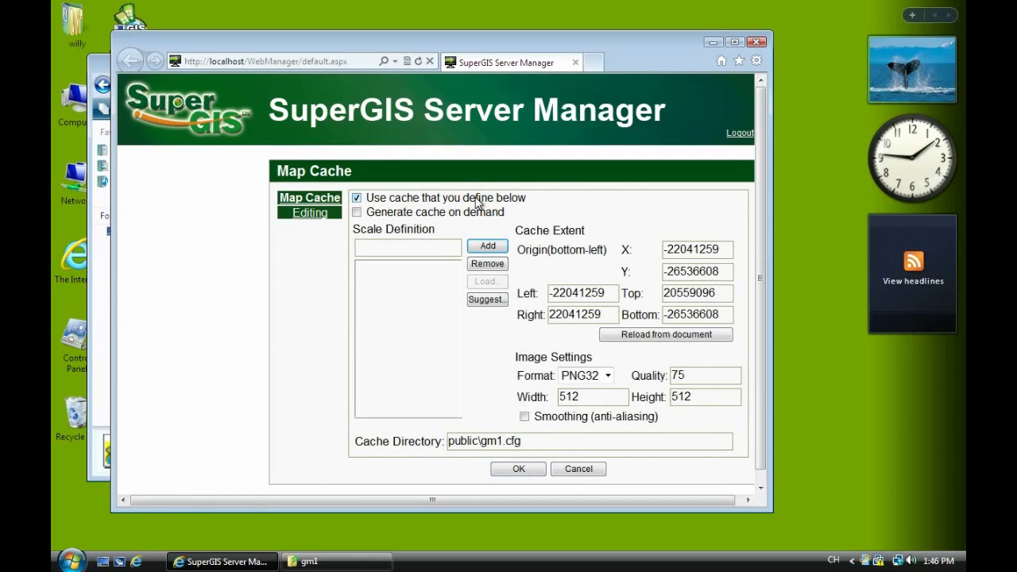
click(71, 561)
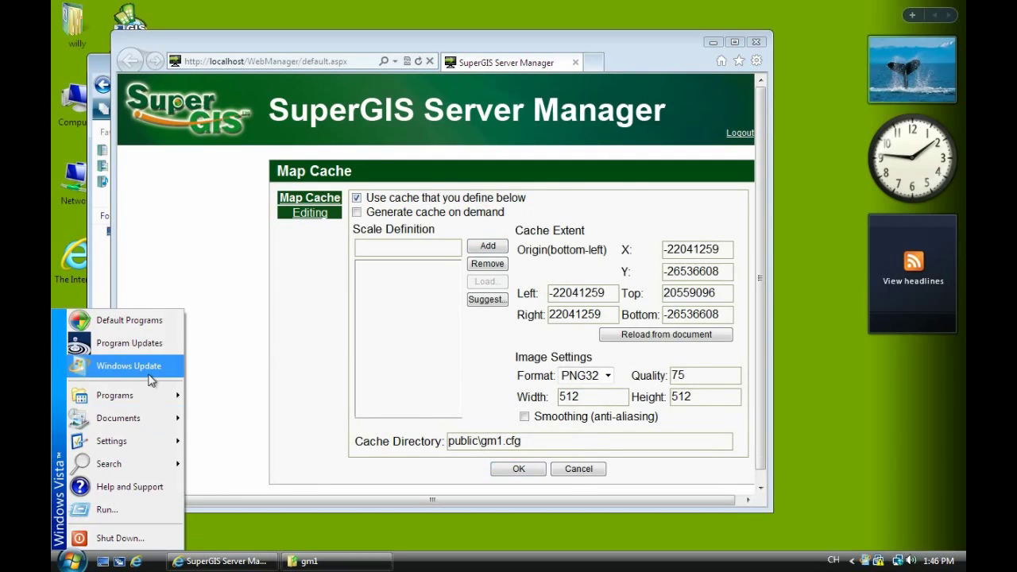
Launch SuperGIS Server Help from Start > Programs > SuperGeo > SuperGIS Server > Help.
mouse_move(151, 395)
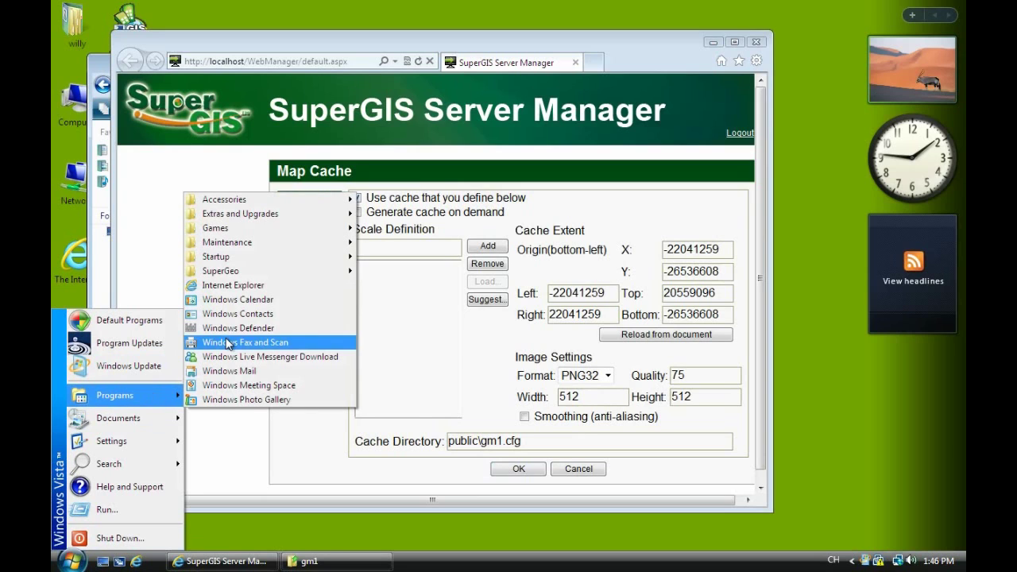
mouse_move(286, 274)
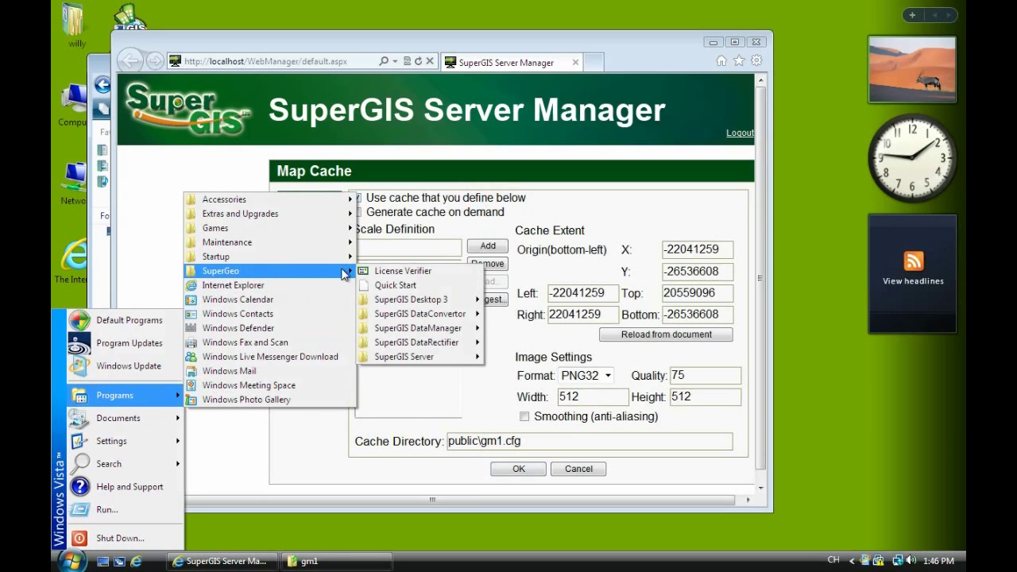
mouse_move(440, 362)
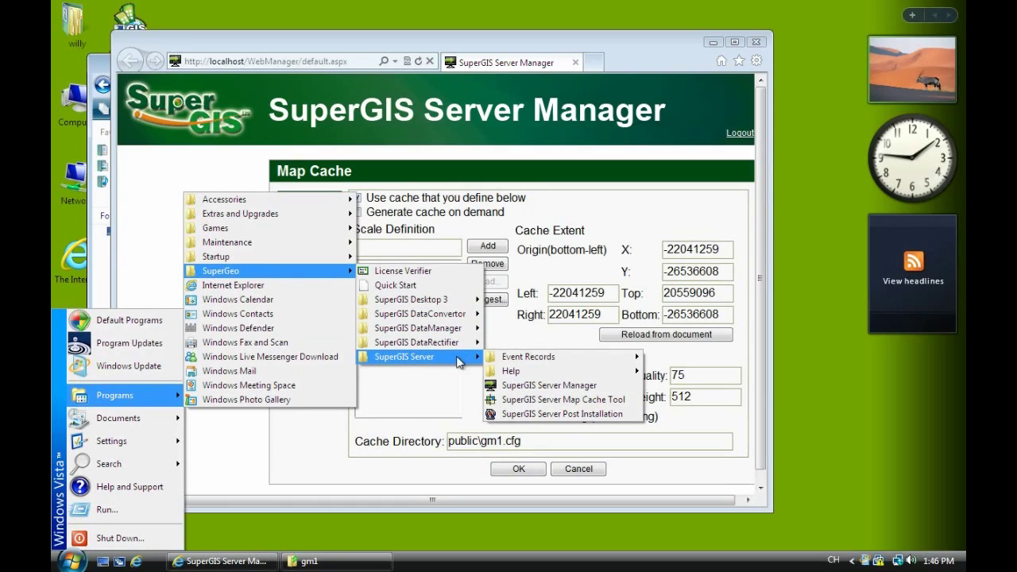
mouse_move(511, 359)
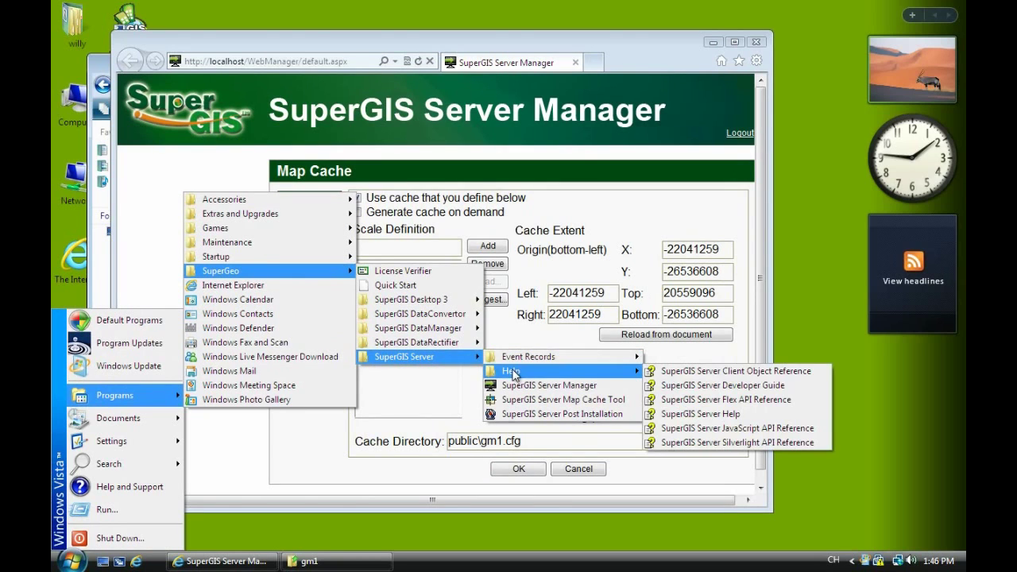
click(677, 415)
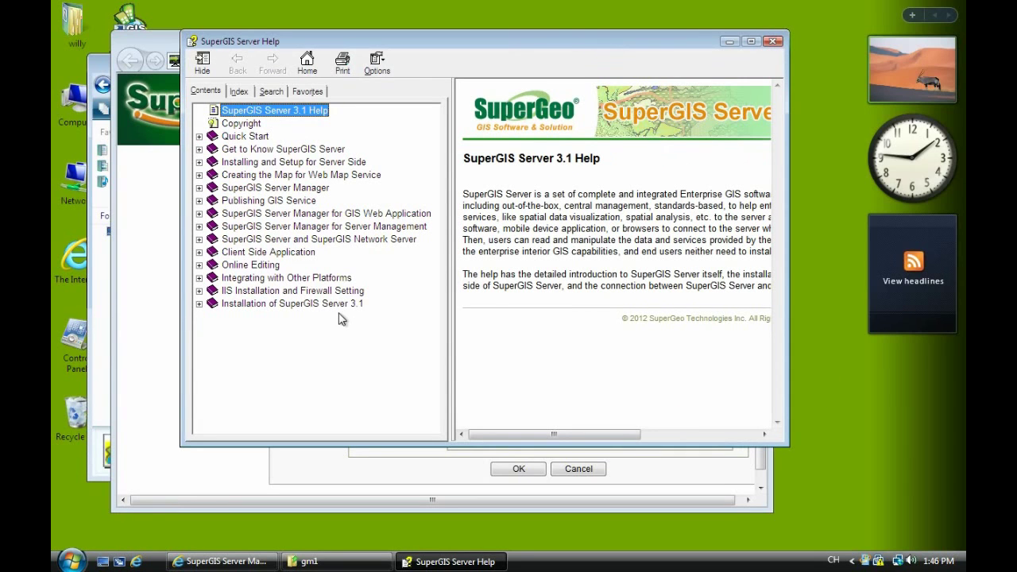
Open the Publishing Map Cache Service topic under Overlaying Google Map on SuperGIS Server.
click(200, 278)
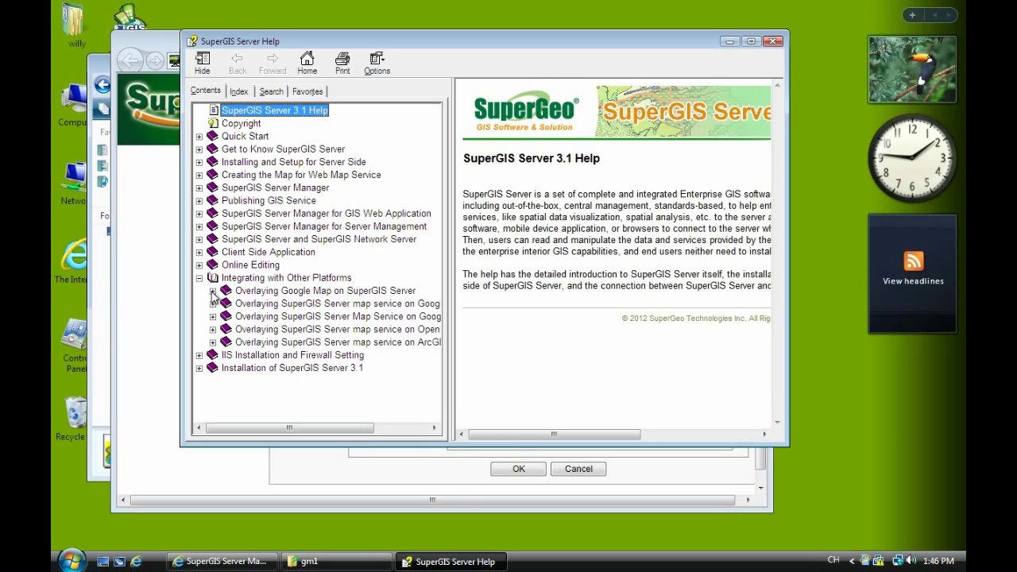
click(212, 290)
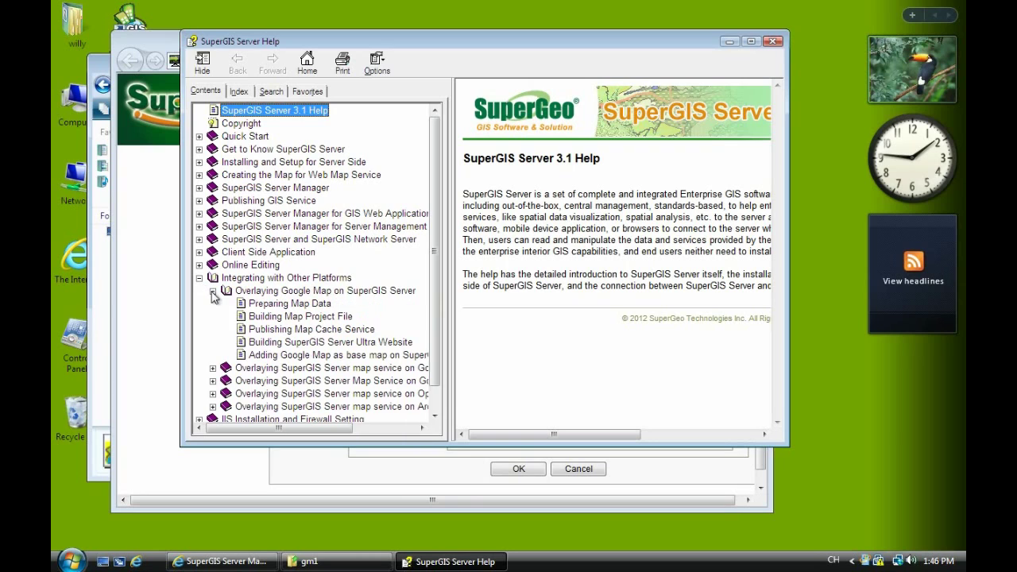
click(279, 317)
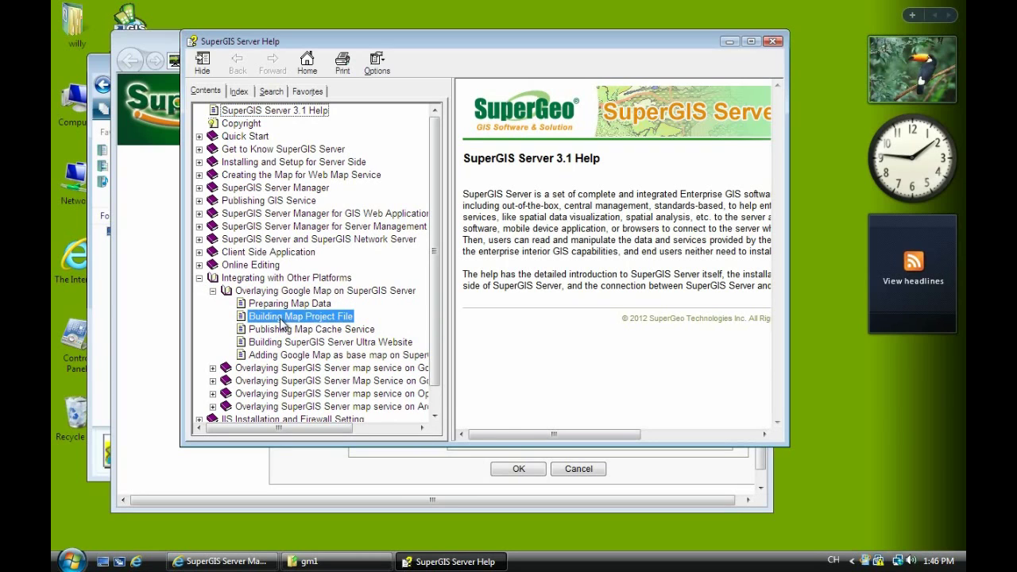
click(283, 330)
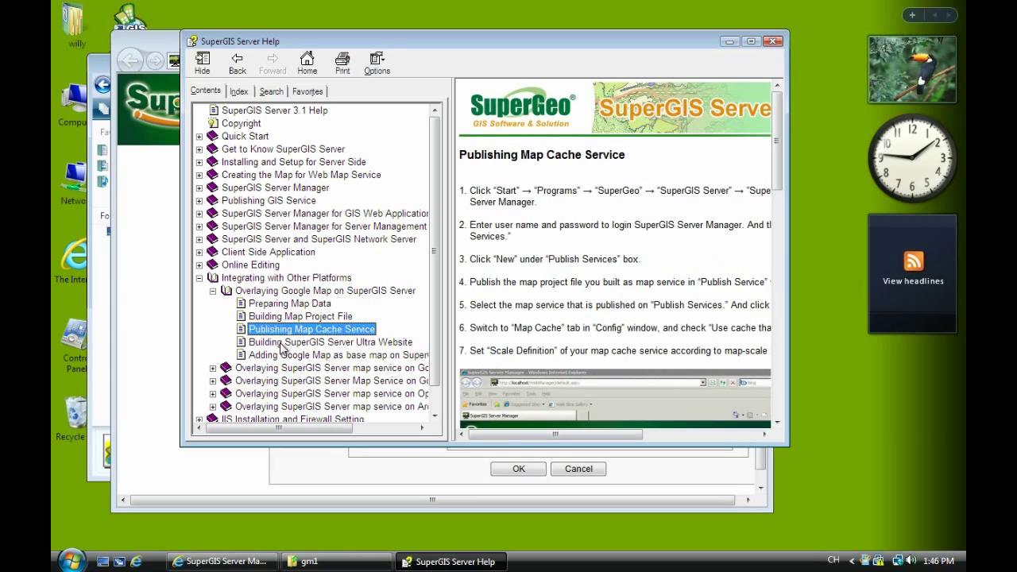
click(282, 344)
click(286, 330)
Select the level 0 scale 591658710.909131 in the Google Map scale table.
click(611, 332)
scroll(611, 332, down, 5)
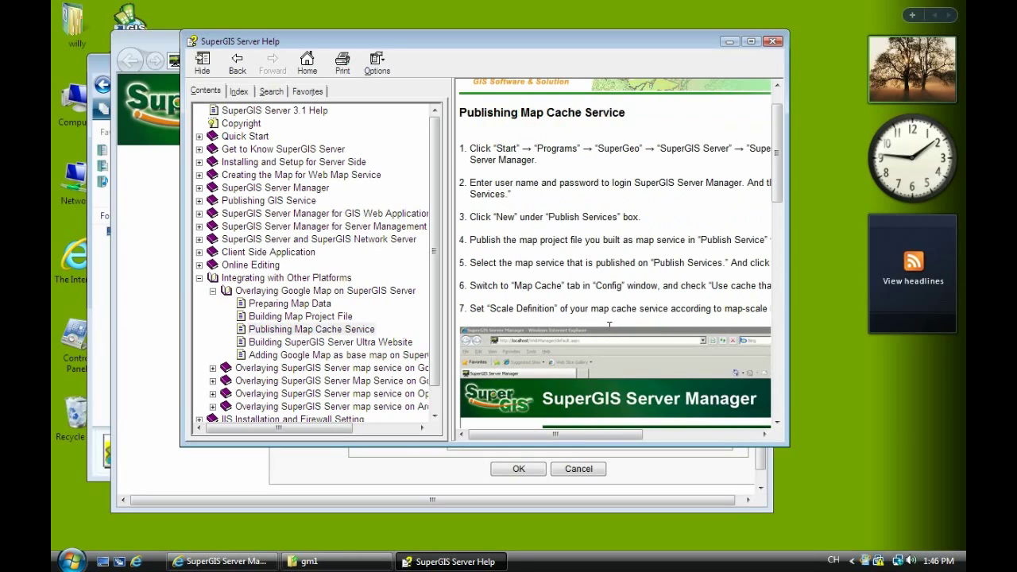
scroll(609, 327, down, 10)
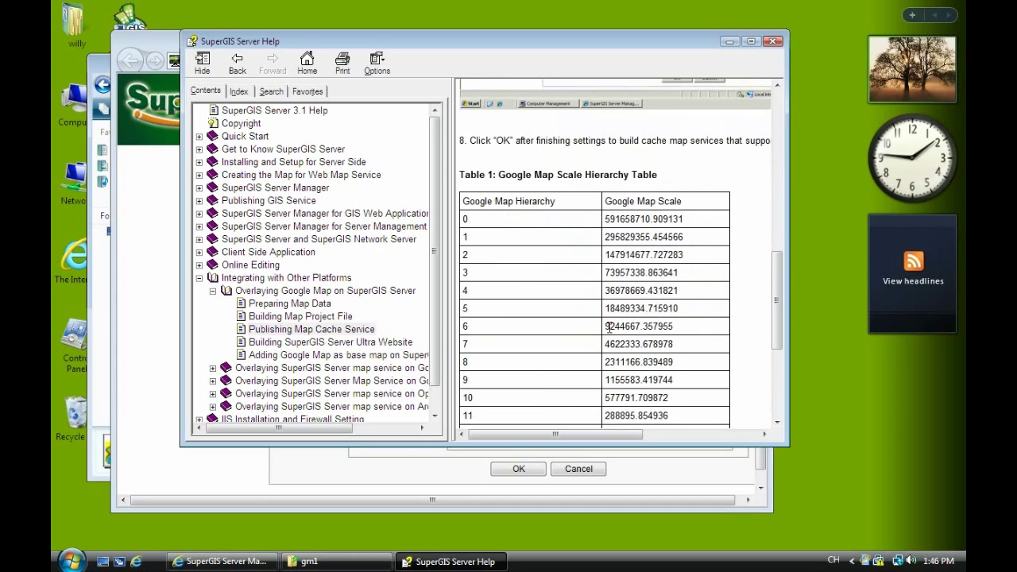
scroll(607, 325, down, 3)
scroll(608, 326, up, 4)
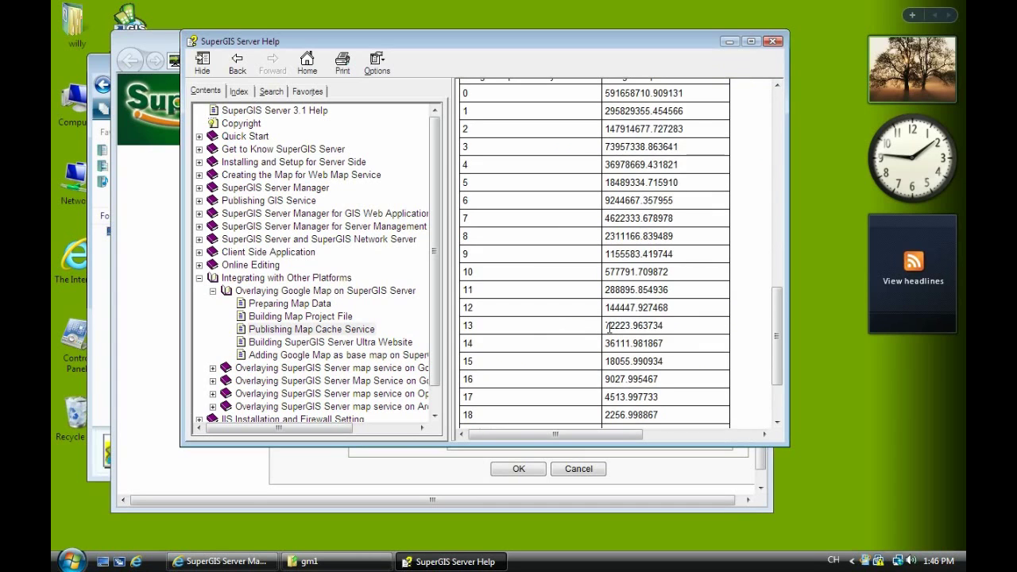
scroll(609, 326, up, 1)
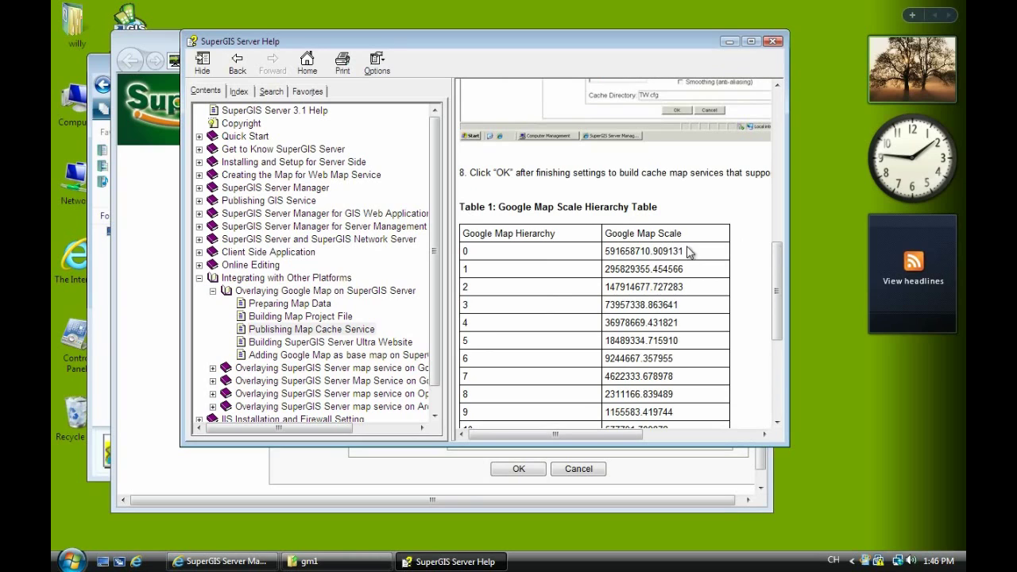
drag(691, 251, 625, 254)
key(ctrl+c)
Add scales for levels 0–2 (591658710.909131, 295829355.454566, 147914677.727283) to the scale list.
key(alt+Tab)
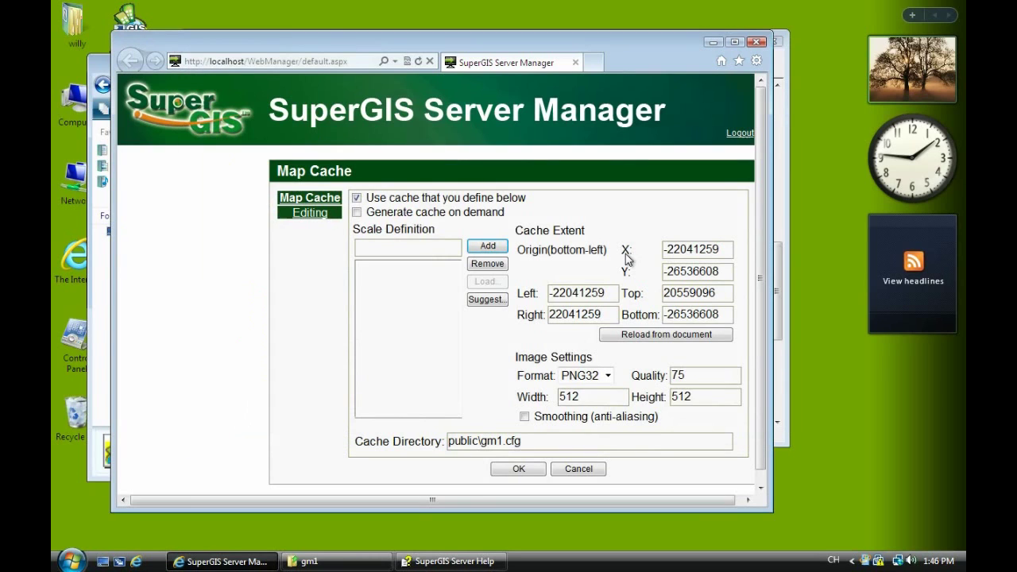
click(426, 248)
key(ctrl+v)
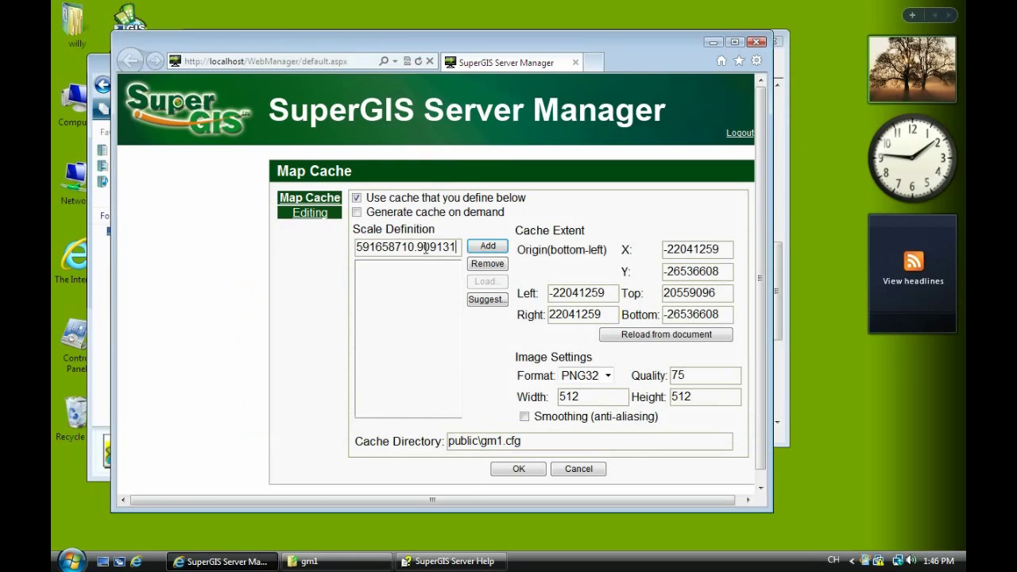
click(478, 251)
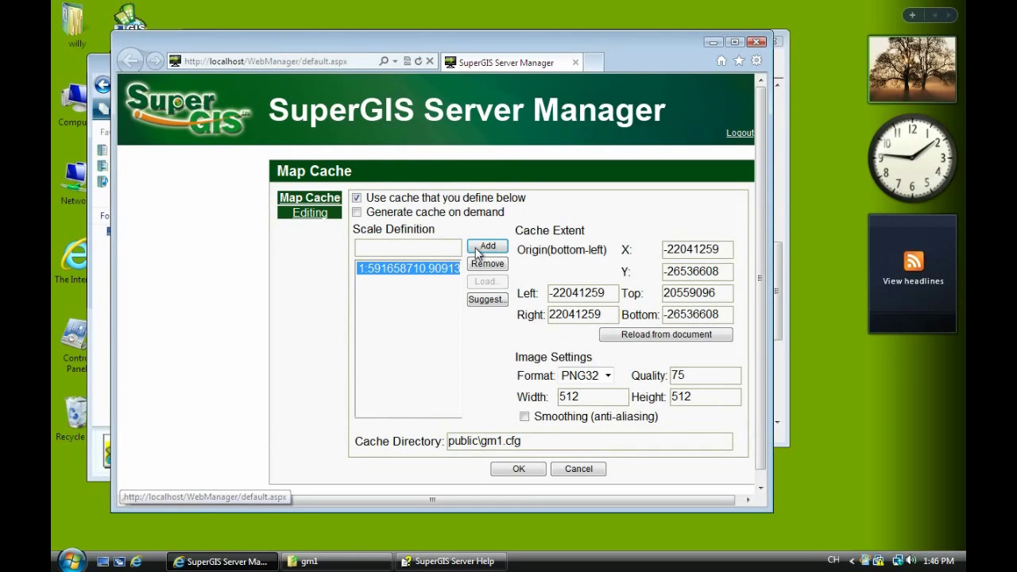
key(alt+Tab)
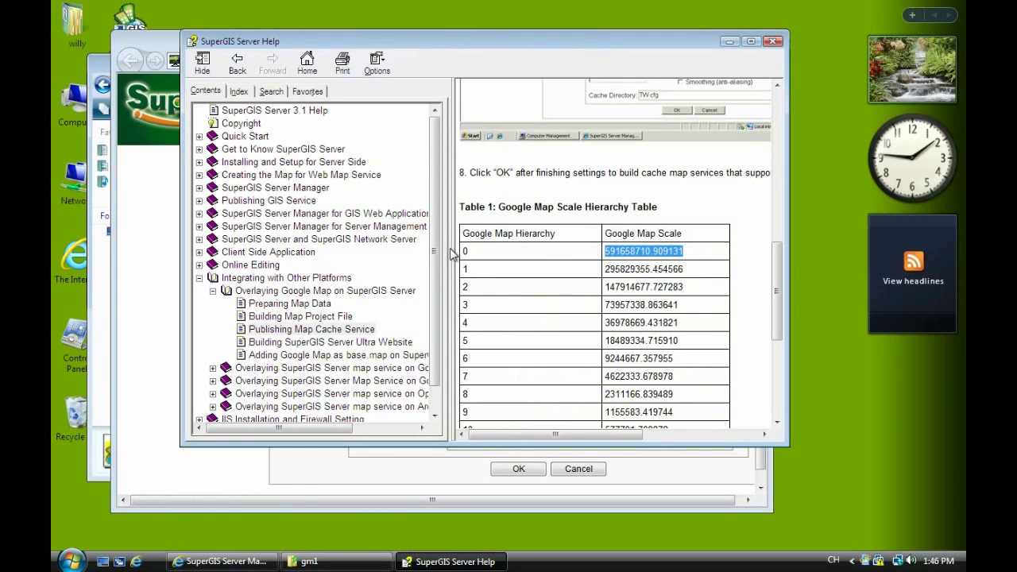
drag(690, 270, 628, 274)
key(ctrl+c)
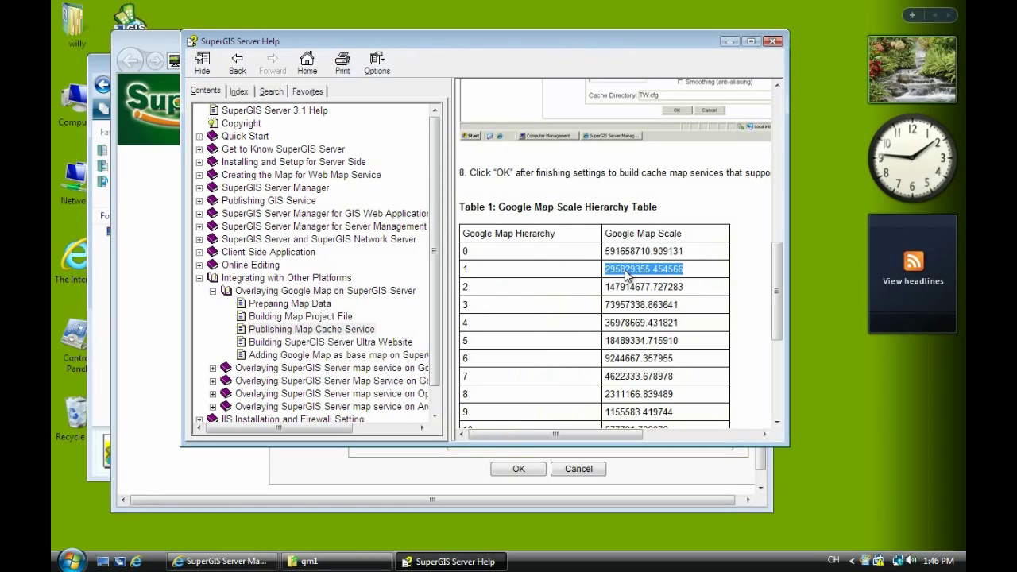
key(alt+Tab)
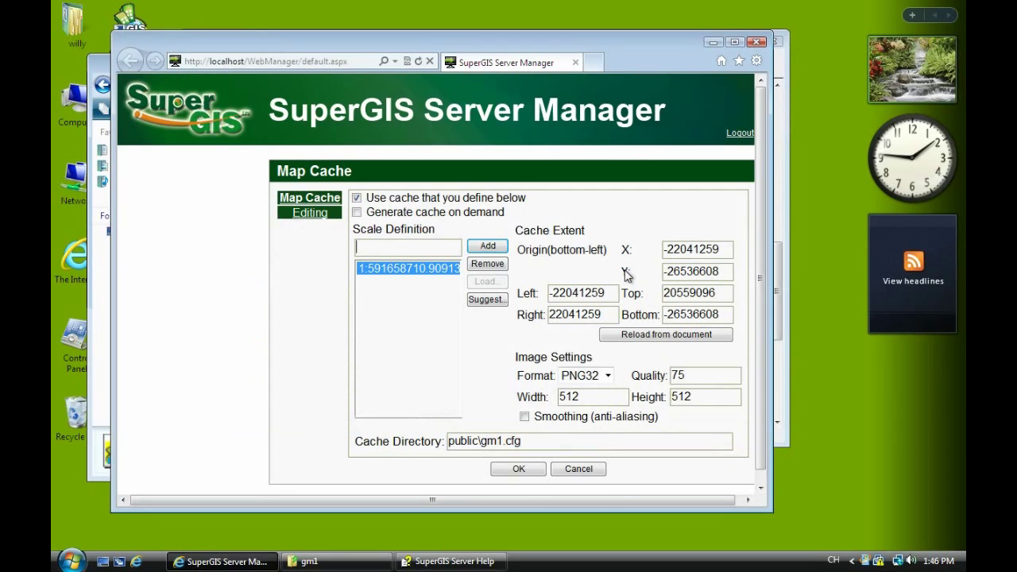
key(ctrl+v)
click(488, 247)
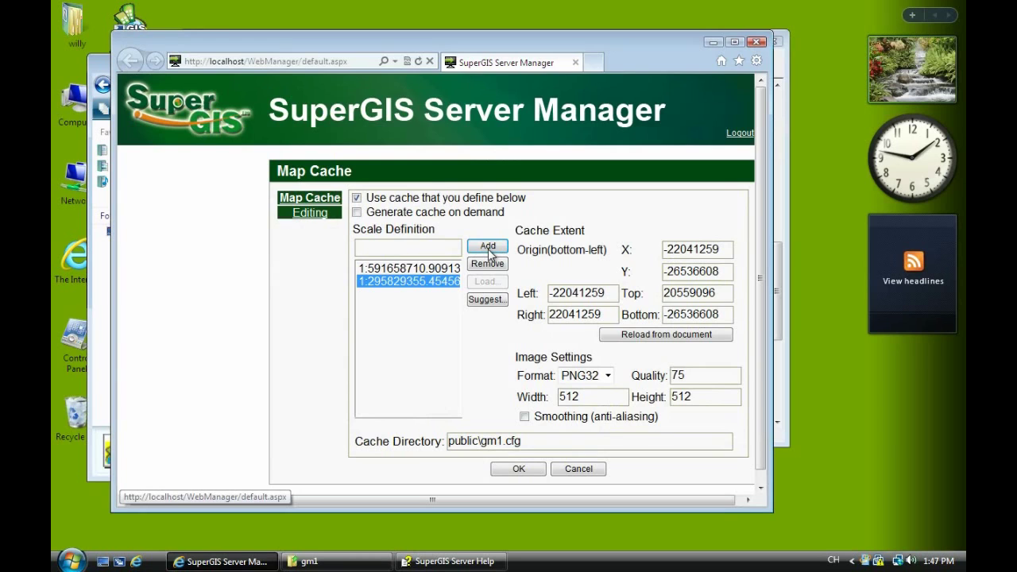
key(alt+Tab)
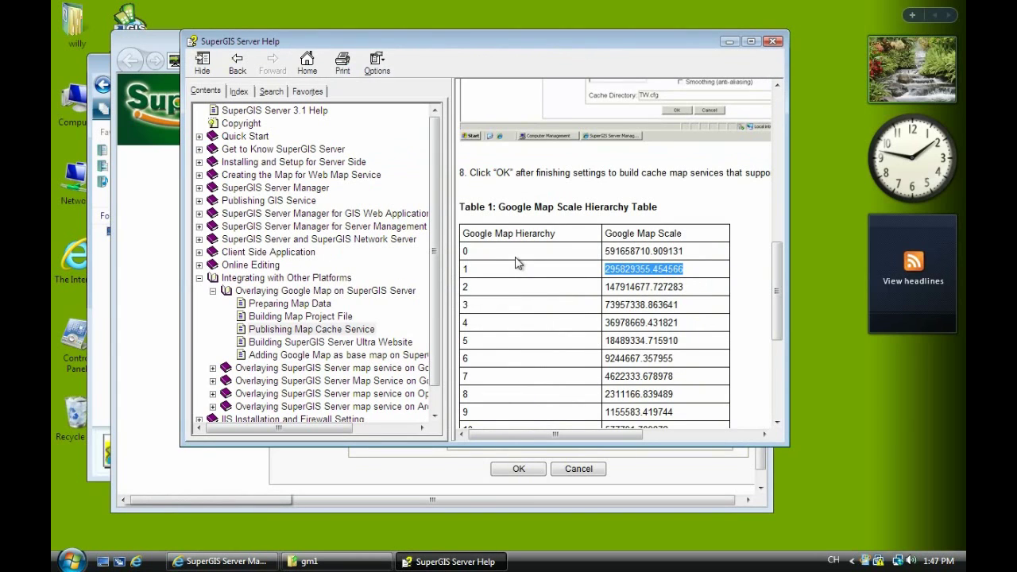
double_click(630, 287)
key(ctrl+c)
key(alt+Tab)
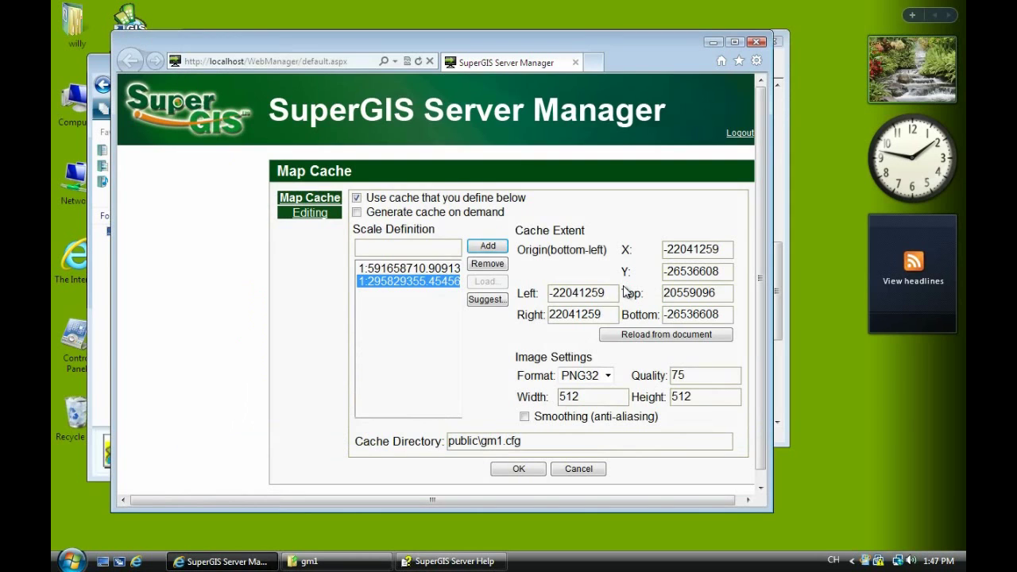
click(424, 251)
key(ctrl+v)
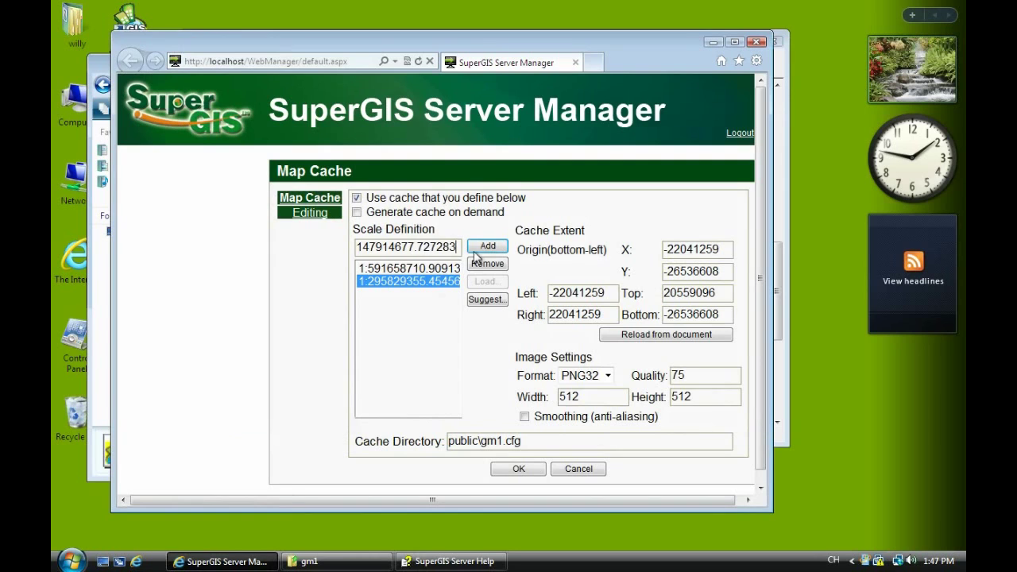
click(487, 247)
Add scales for levels 3–5 (73957338.863641, 36978669.431821, 18489334.71591) to the scale list.
key(alt+Tab)
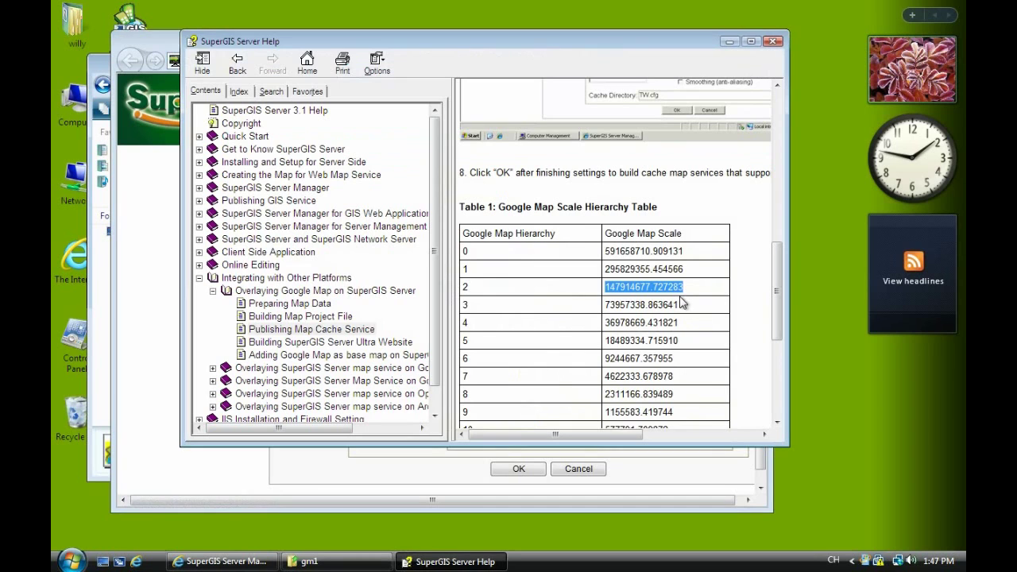
double_click(621, 310)
key(ctrl+c)
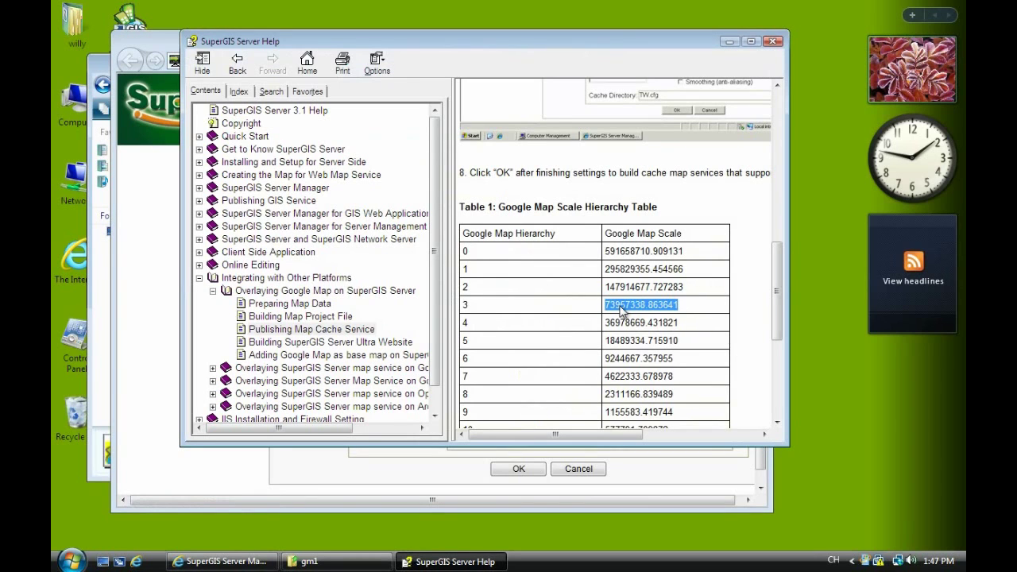
key(alt+Tab)
click(437, 249)
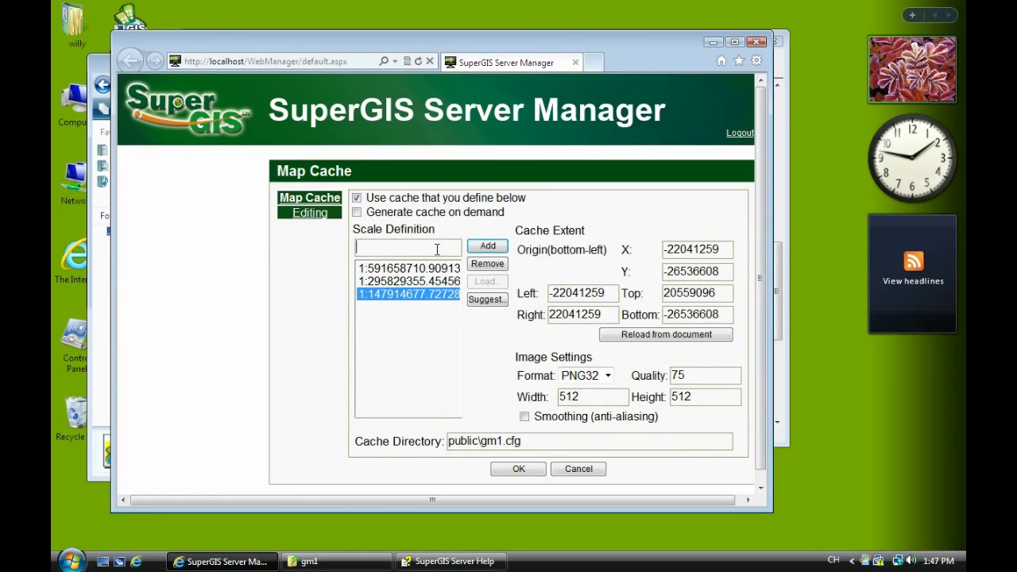
key(ctrl+v)
click(487, 248)
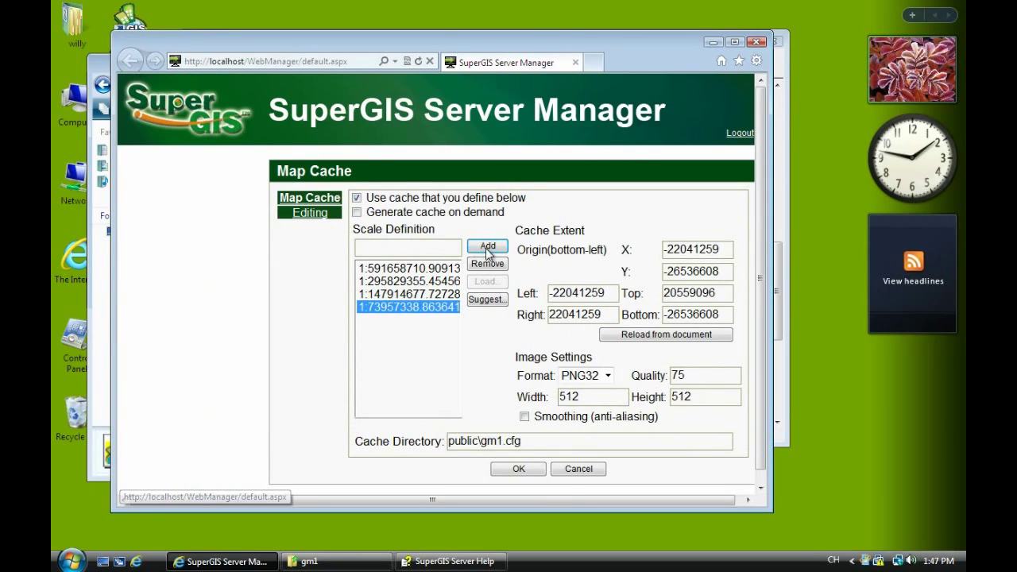
key(alt+Tab)
double_click(634, 324)
key(ctrl+c)
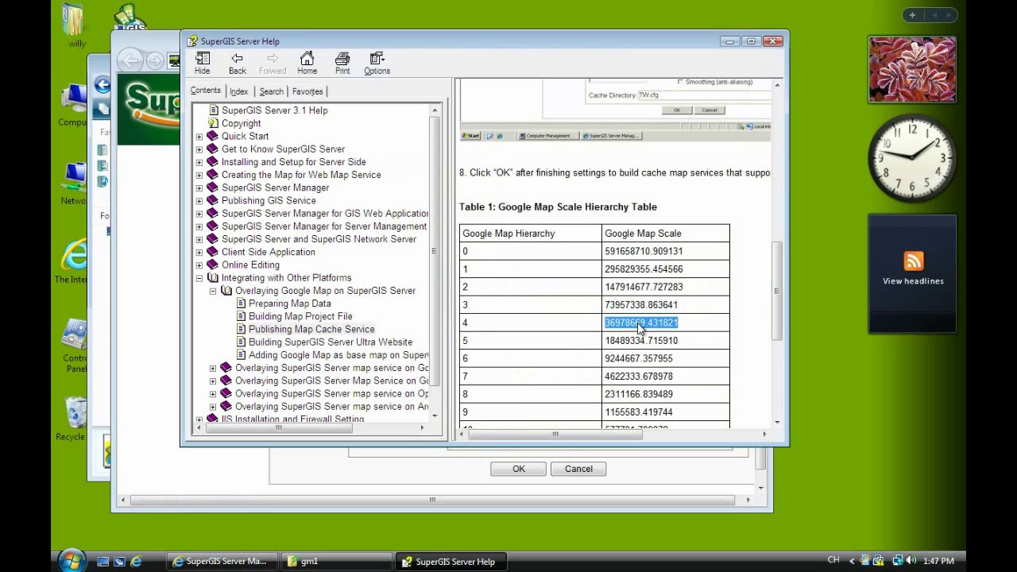
key(alt+Tab)
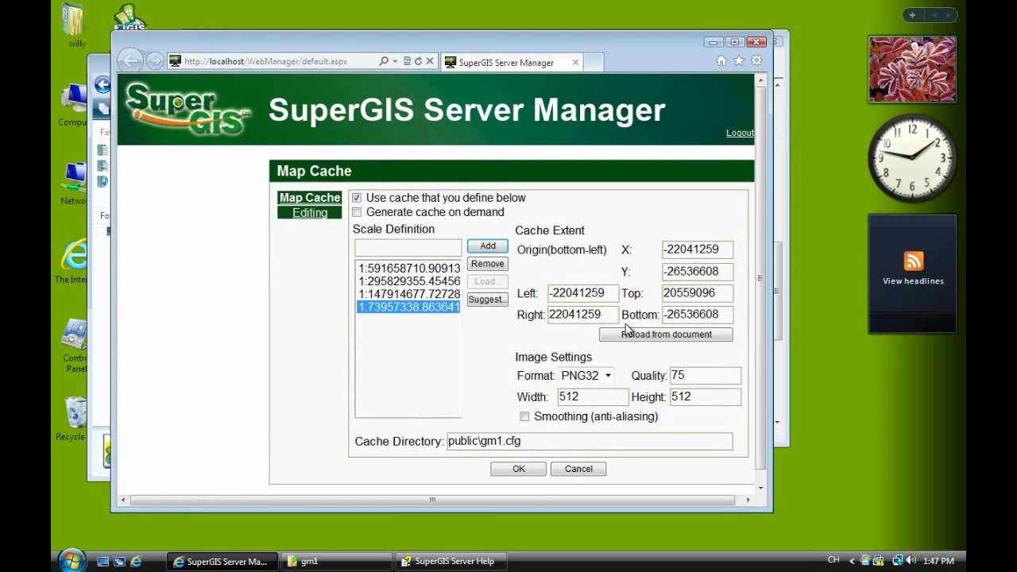
click(437, 249)
key(ctrl+v)
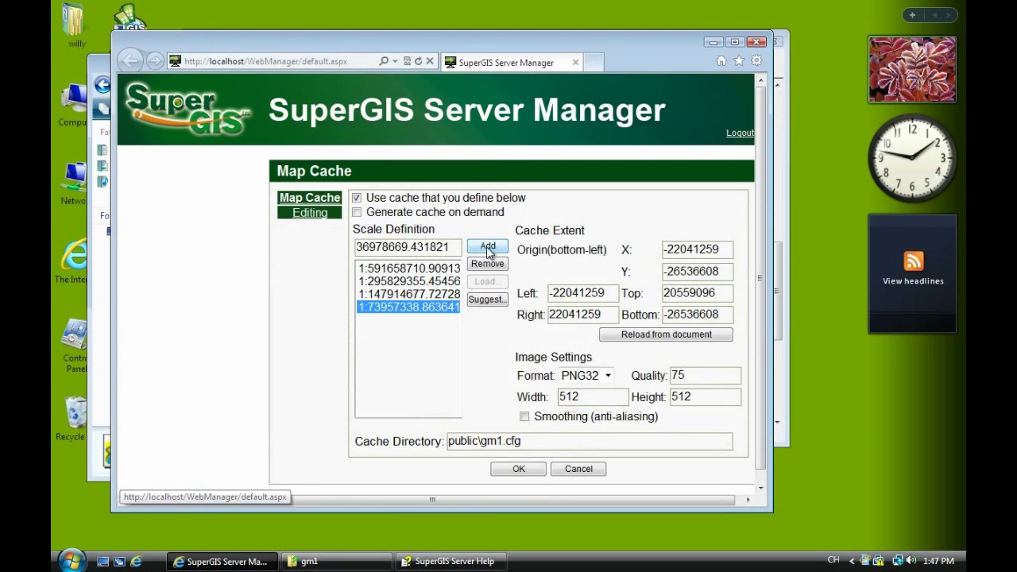
click(486, 246)
key(alt+Tab)
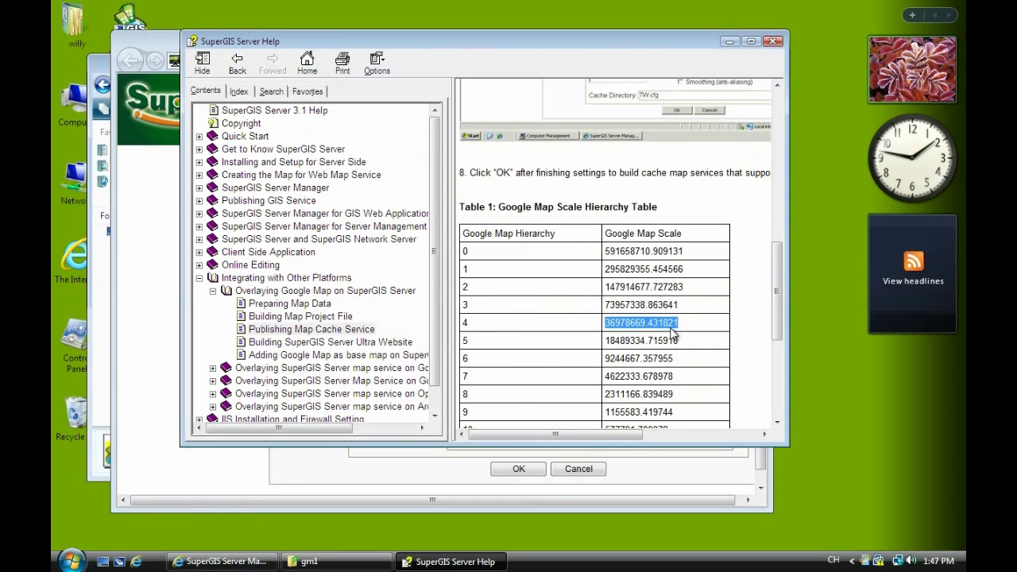
key(alt+Tab)
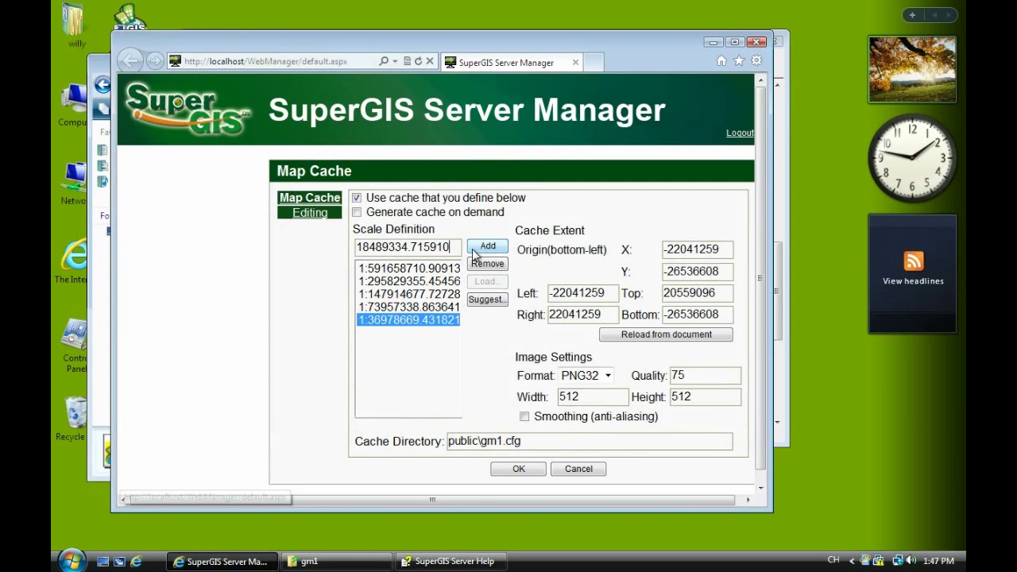
click(488, 247)
key(alt+Tab)
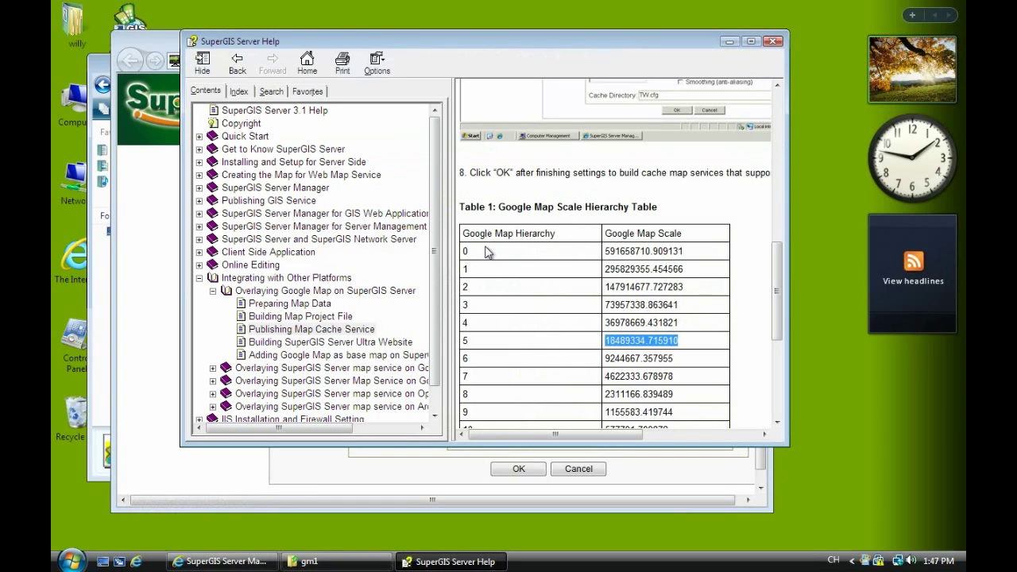
key(alt+Tab)
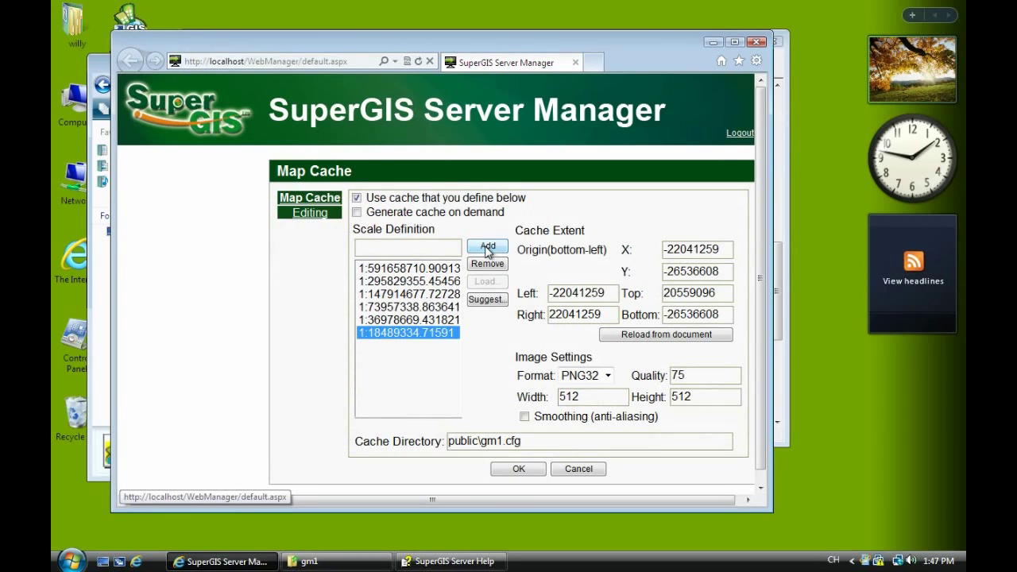
key(alt+Tab)
click(745, 265)
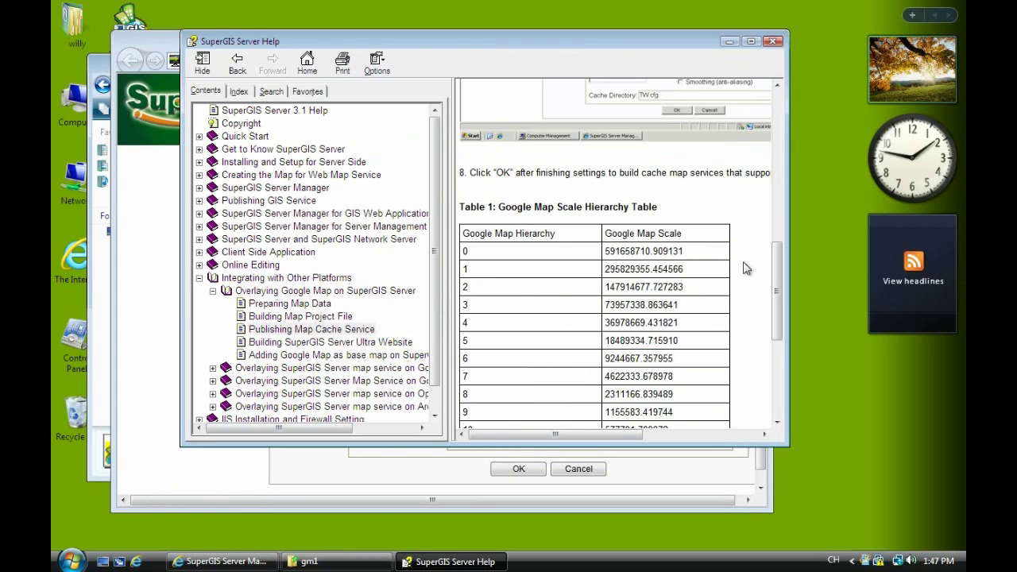
scroll(745, 267, down, 5)
Close SuperGIS Server Help and open the Computer window from the desktop.
scroll(744, 267, up, 5)
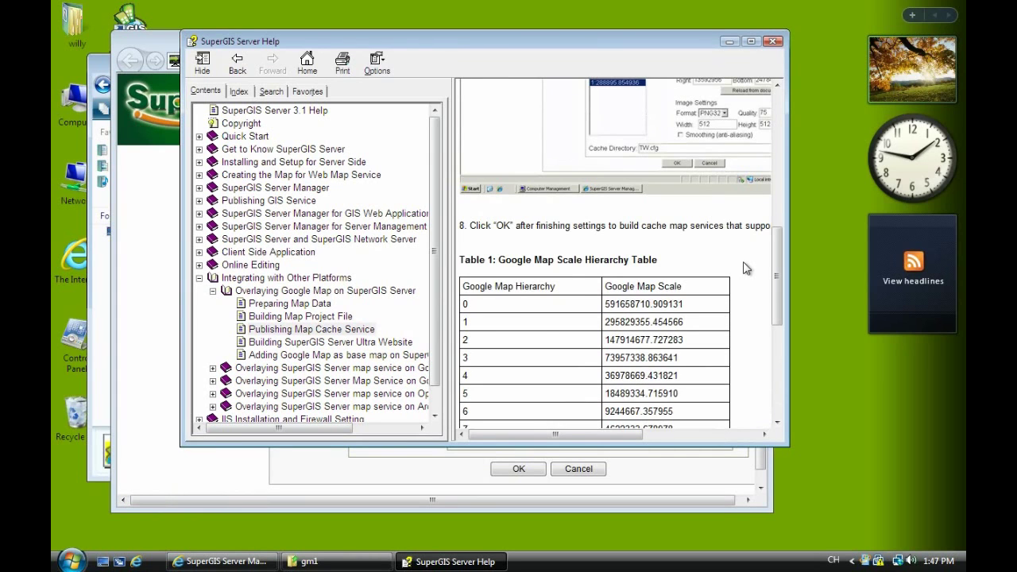
scroll(745, 267, up, 4)
scroll(744, 263, up, 3)
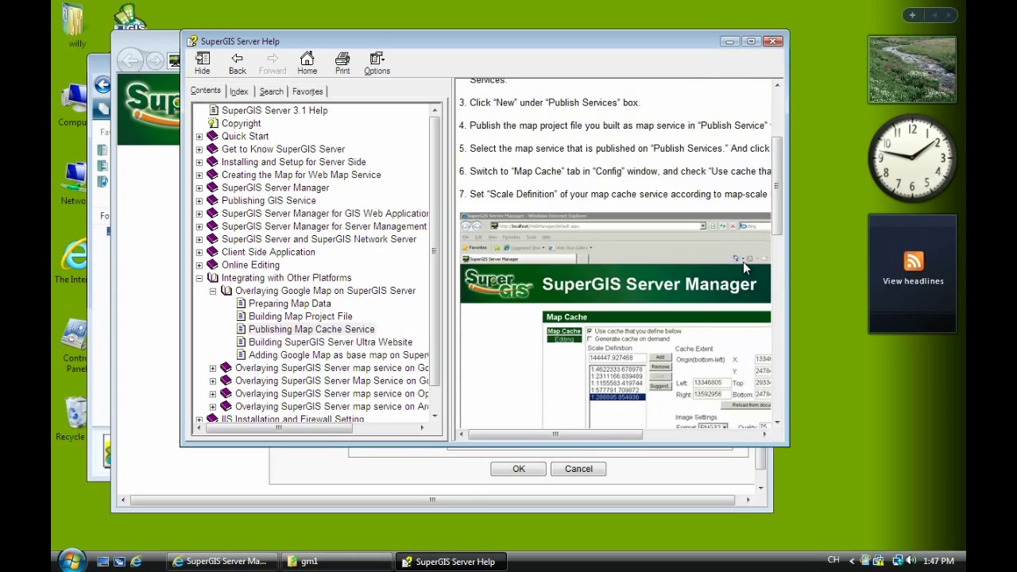
scroll(744, 263, up, 2)
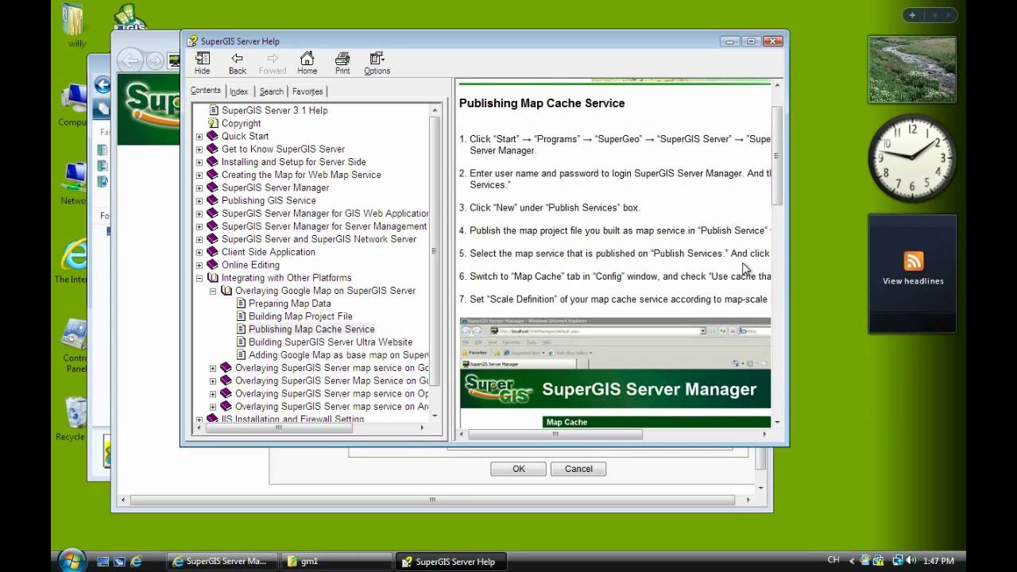
click(772, 41)
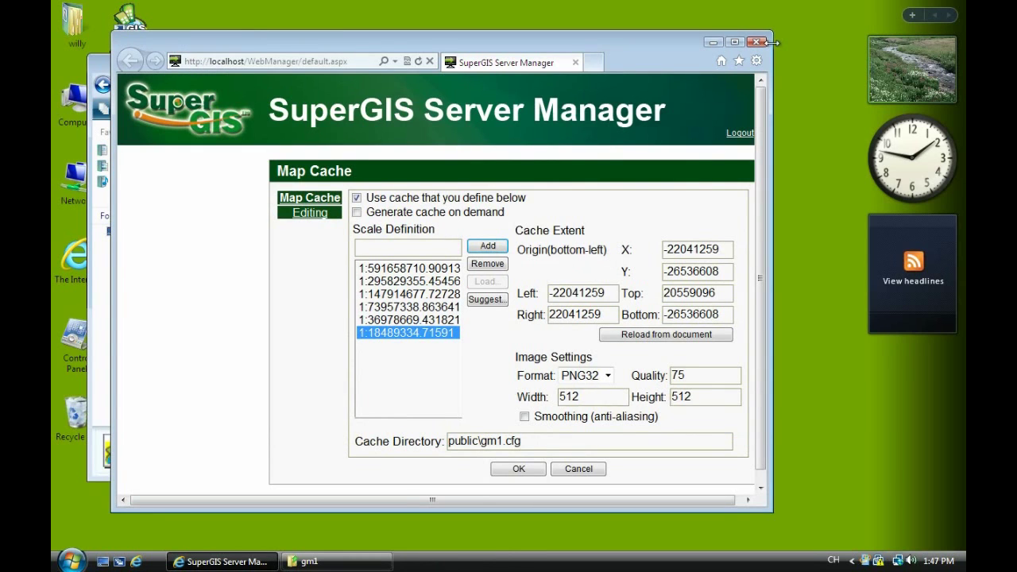
double_click(70, 118)
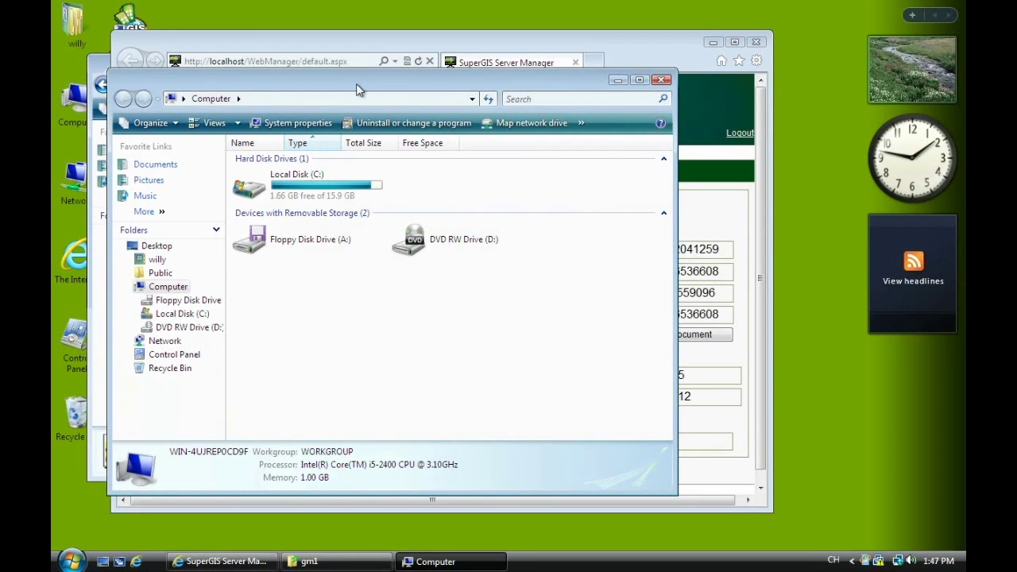
Browse to C:\Program Files\SuperGeo\Server in the Computer window.
drag(356, 85, 499, 126)
double_click(476, 218)
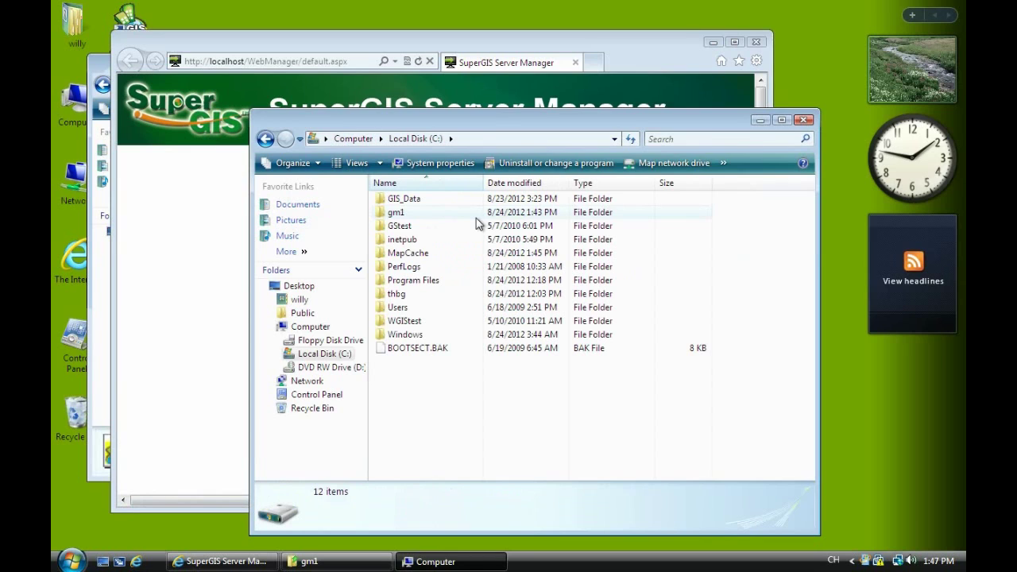
click(435, 283)
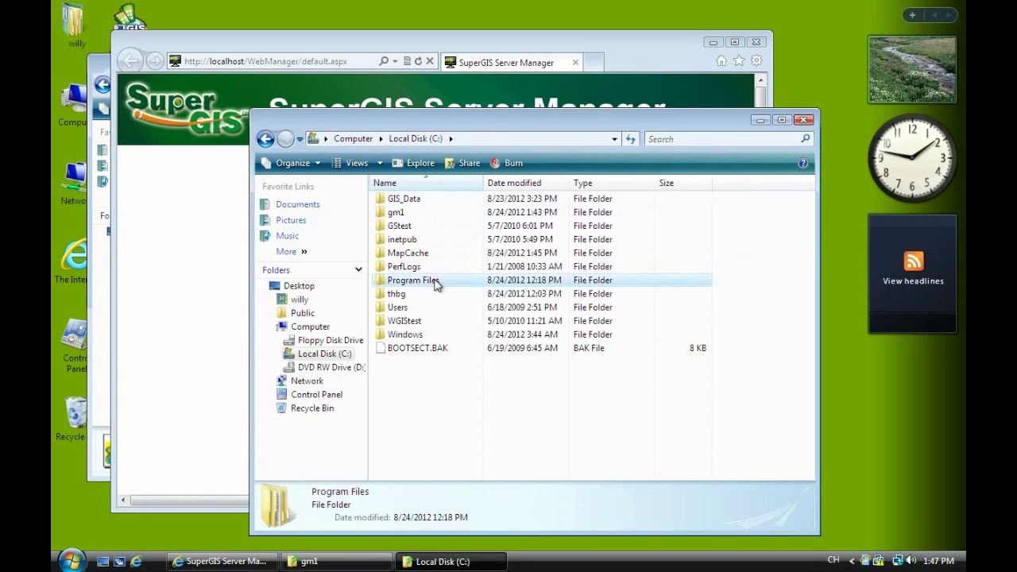
double_click(436, 283)
double_click(435, 285)
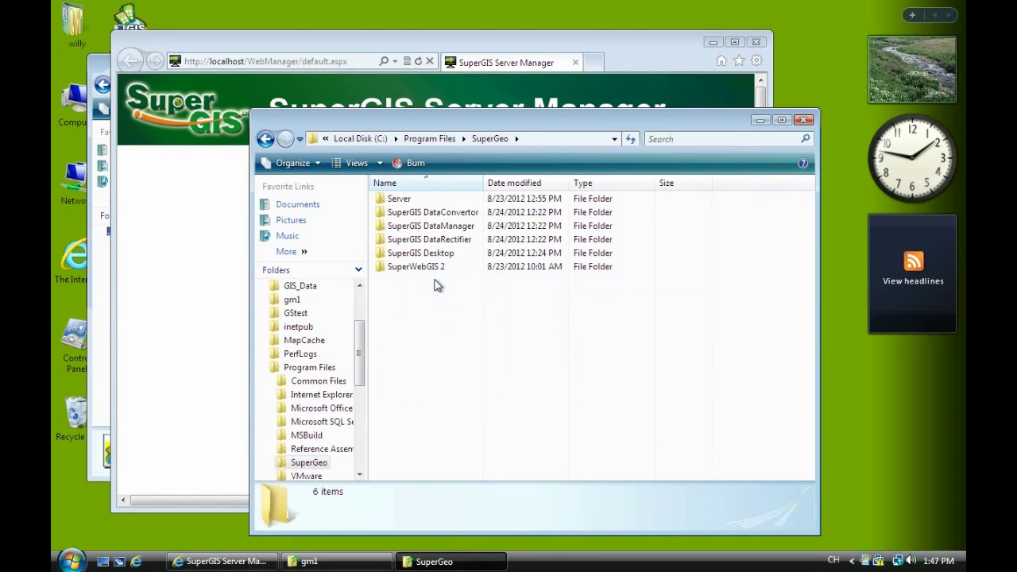
double_click(405, 199)
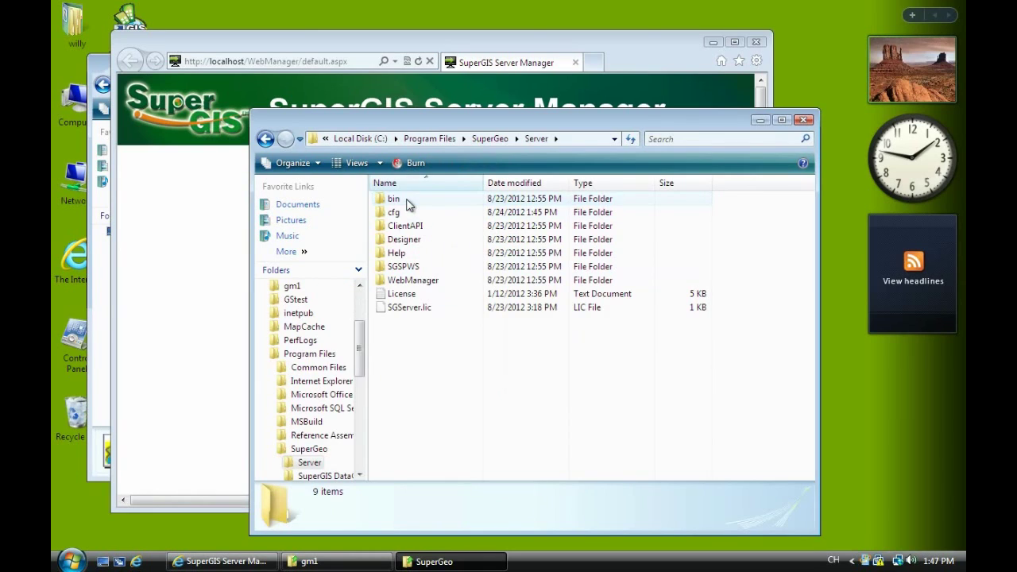
Open the GoogleCache file from ClientAPI\GoogleMap in Notepad.
double_click(410, 227)
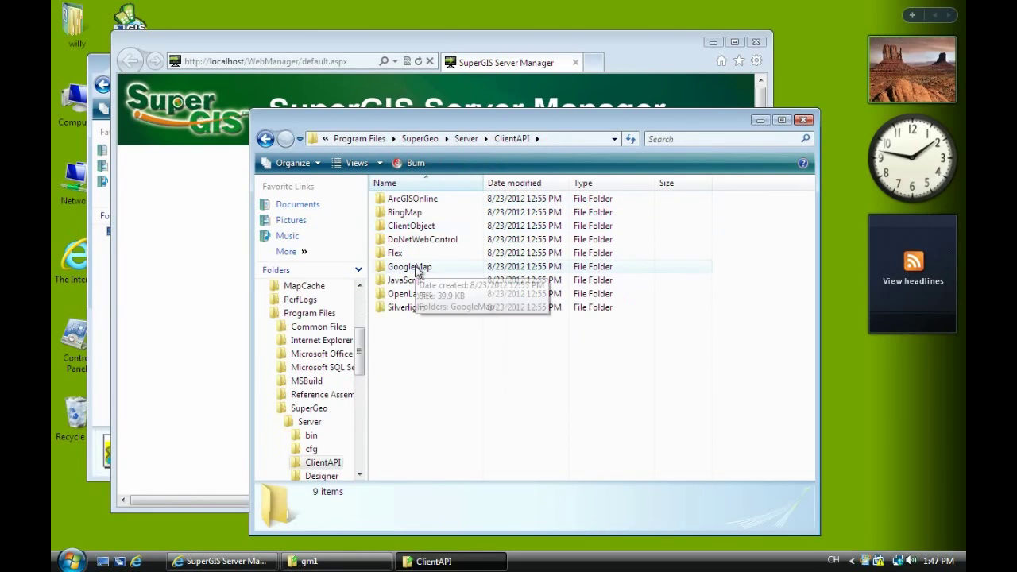
click(436, 267)
click(437, 267)
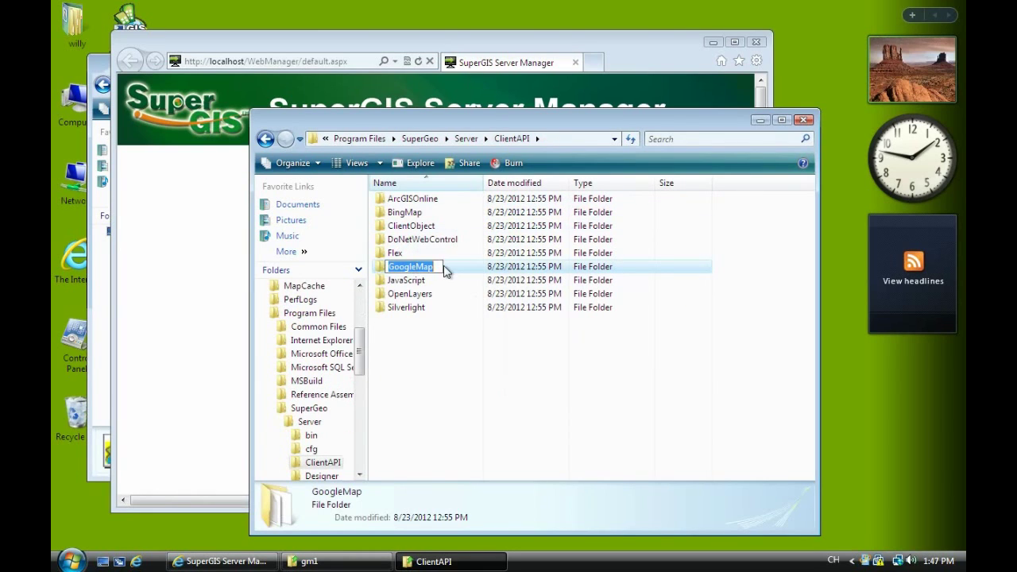
click(450, 268)
click(450, 268)
double_click(467, 267)
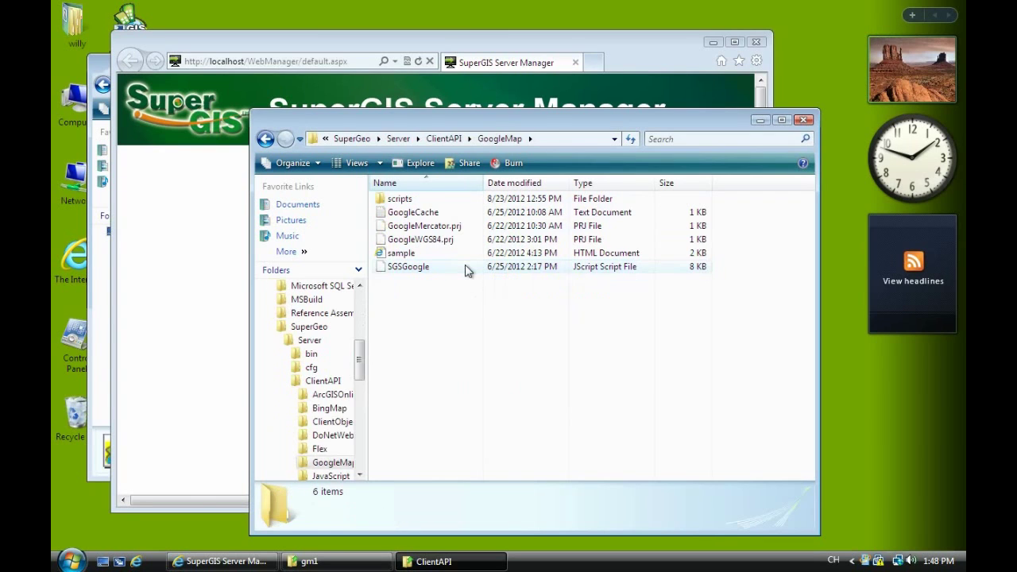
double_click(443, 210)
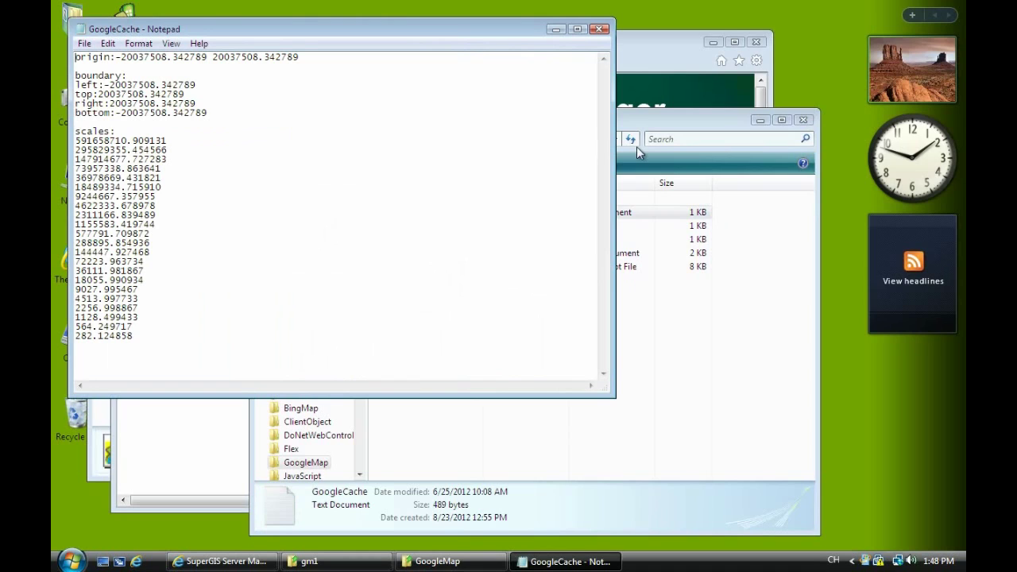
Set the map cache X origin to -20037508.342789, copied from GoogleCache.
click(760, 120)
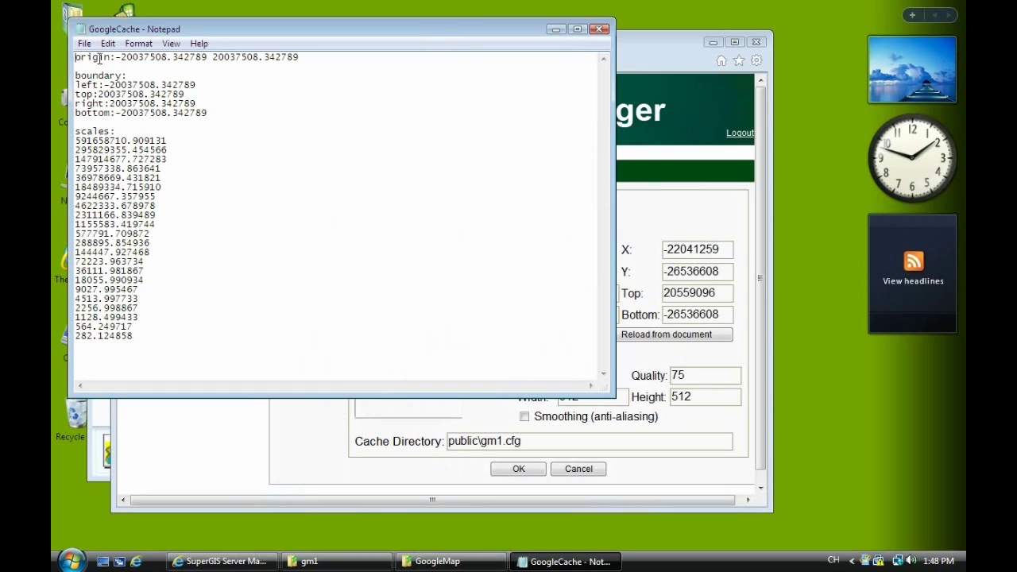
drag(171, 30, 180, 66)
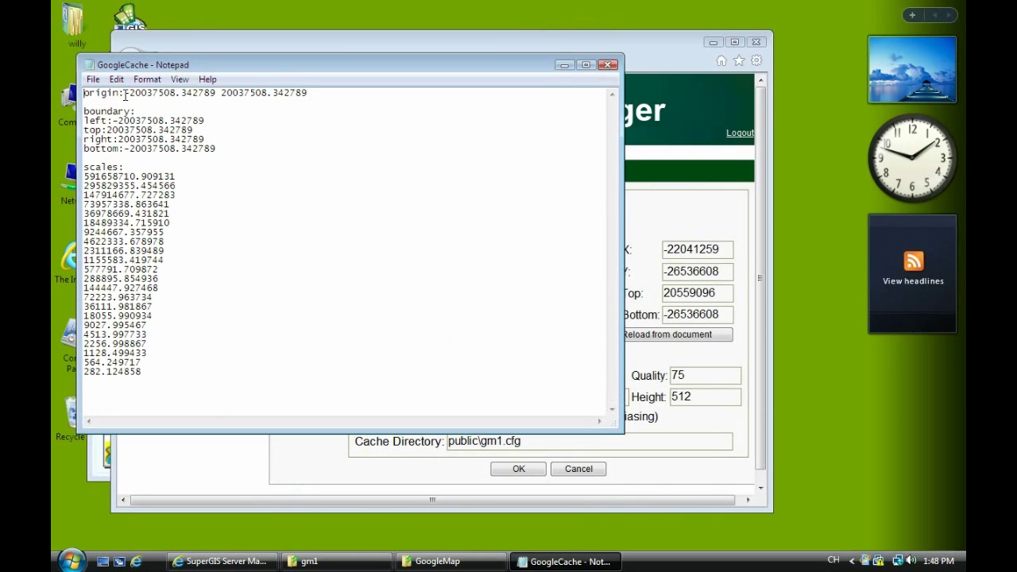
drag(124, 94, 214, 95)
key(ctrl+c)
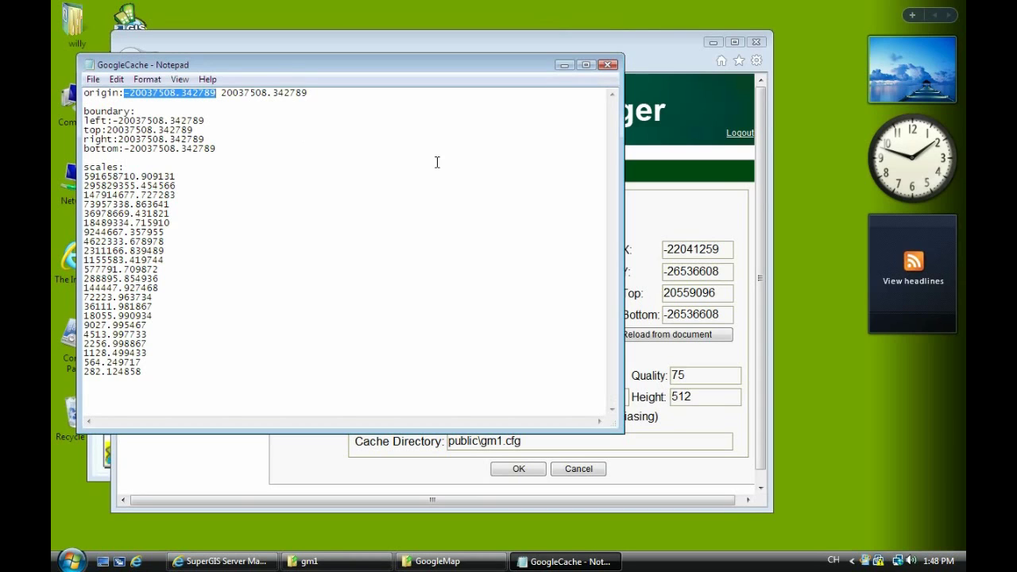
click(647, 217)
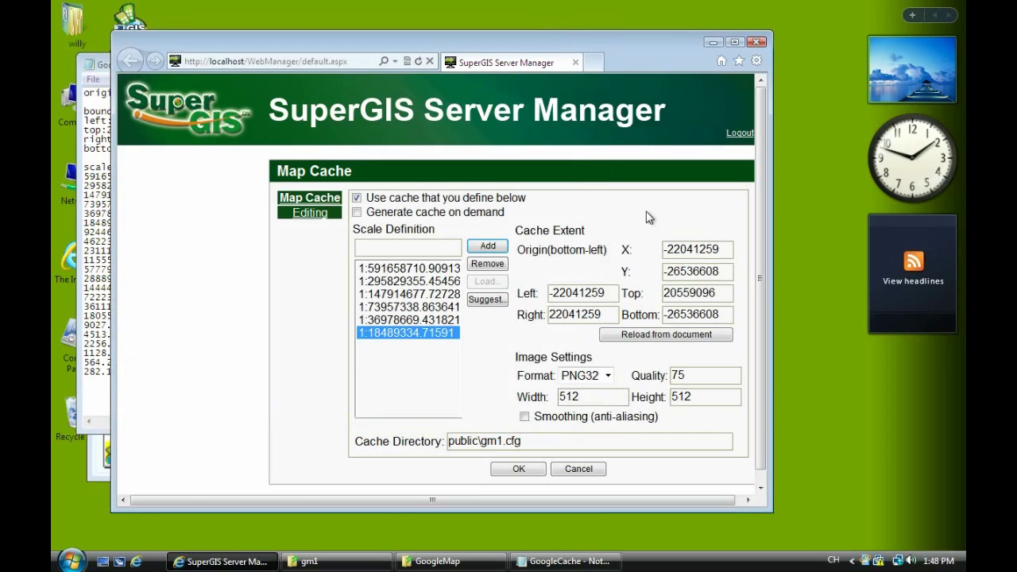
drag(720, 249, 650, 253)
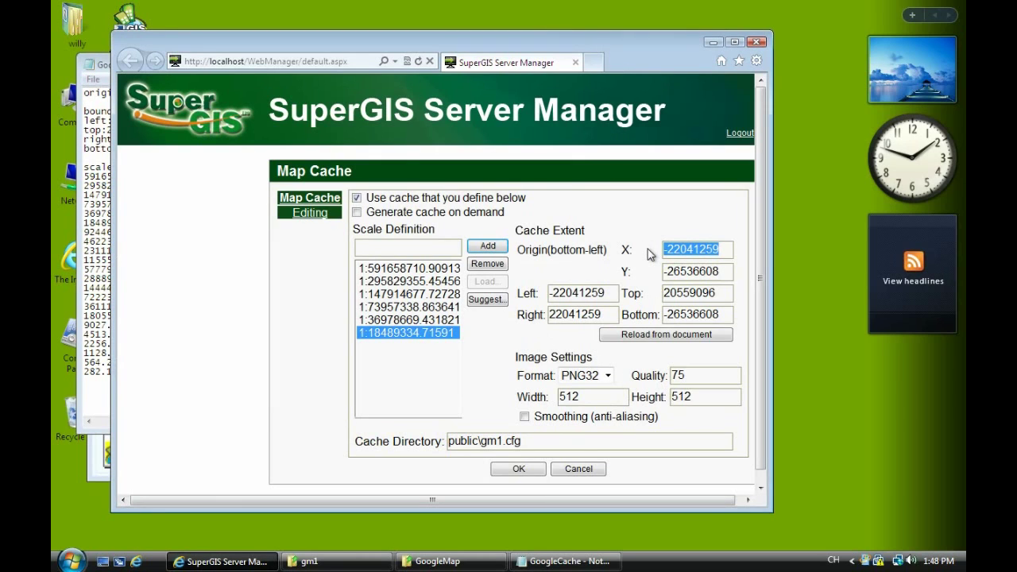
key(ctrl+v)
Set the map cache Y origin to 20037508.342789, copied from GoogleCache.
click(105, 68)
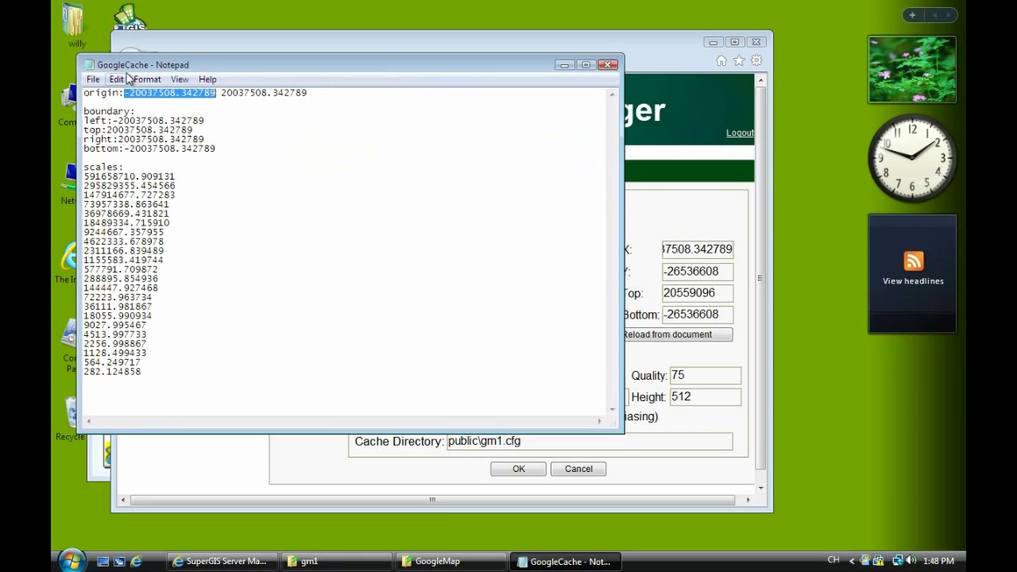
click(223, 95)
drag(223, 95, 312, 95)
key(ctrl+c)
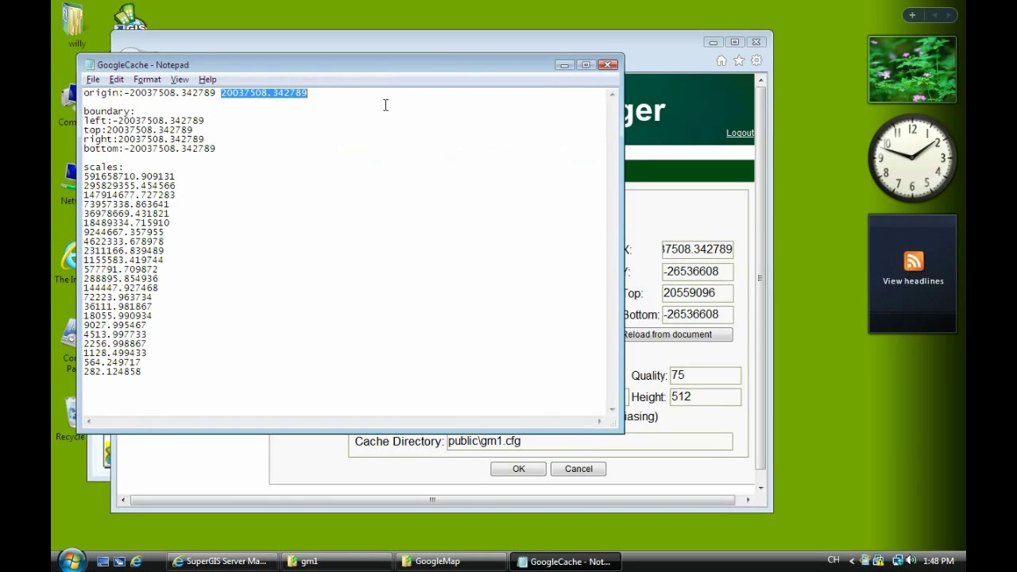
key(alt+Tab)
key(Tab)
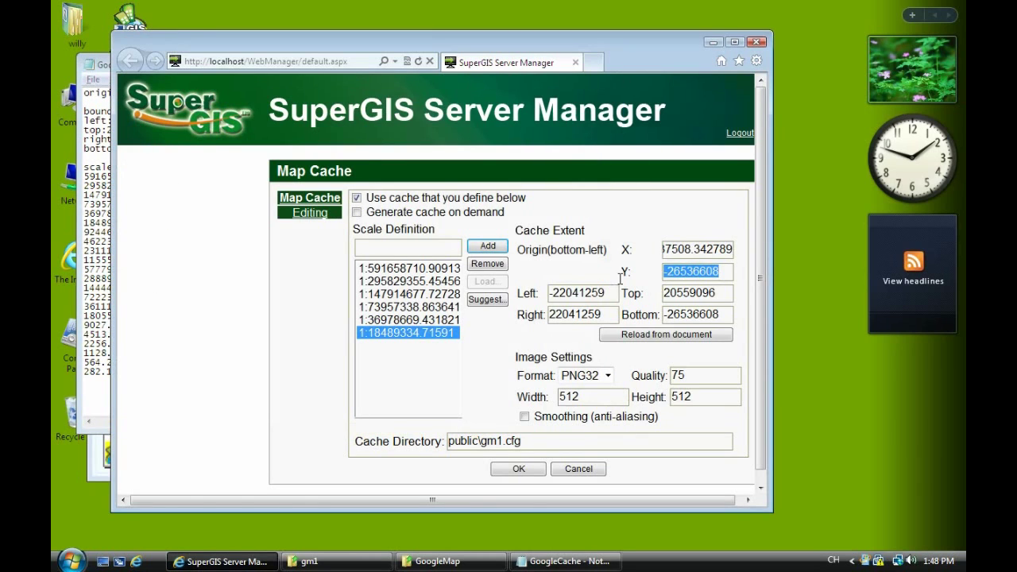
key(ctrl+v)
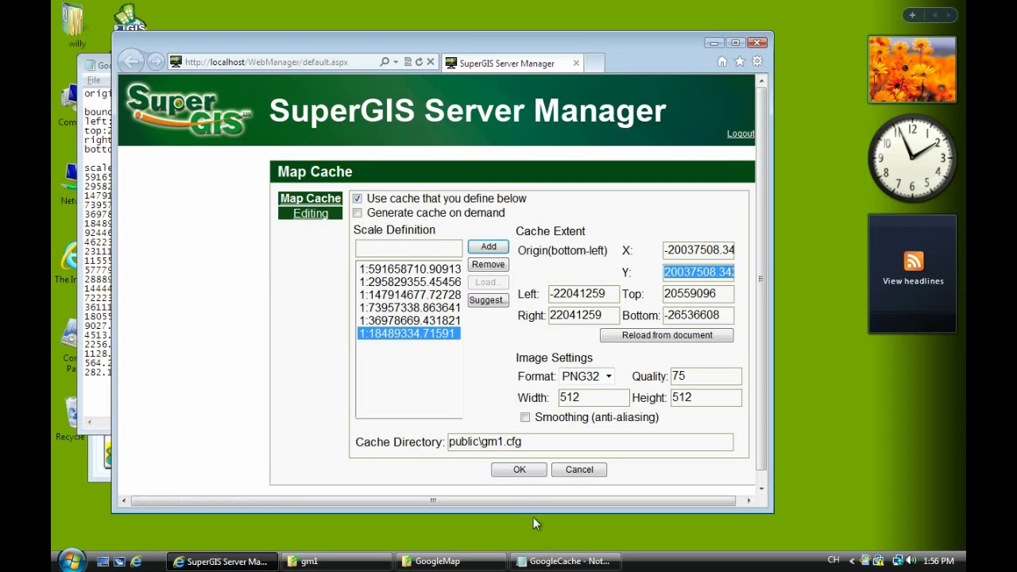
Change tile width and height from 512 to 256 and save the map cache settings.
click(559, 563)
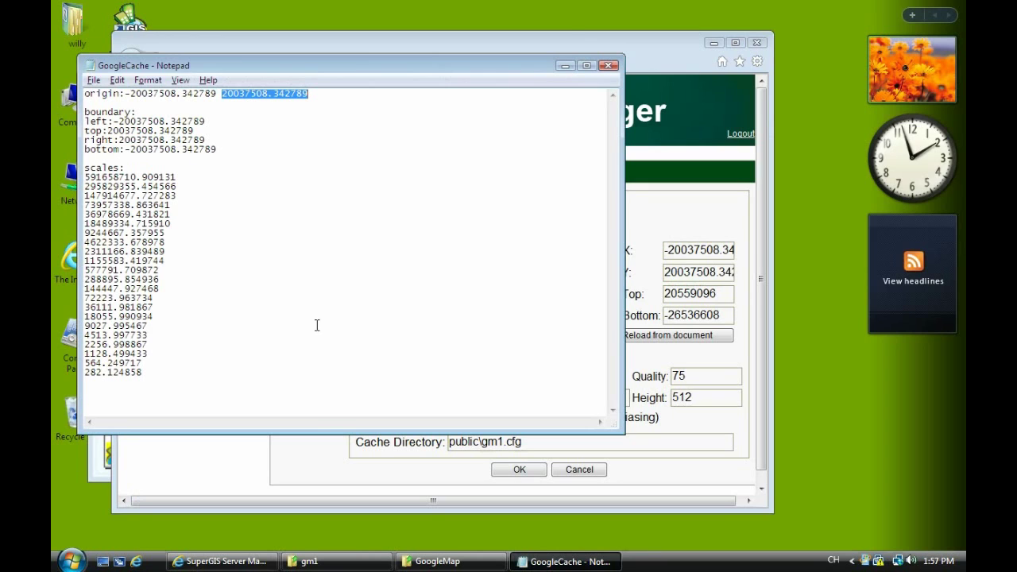
click(325, 461)
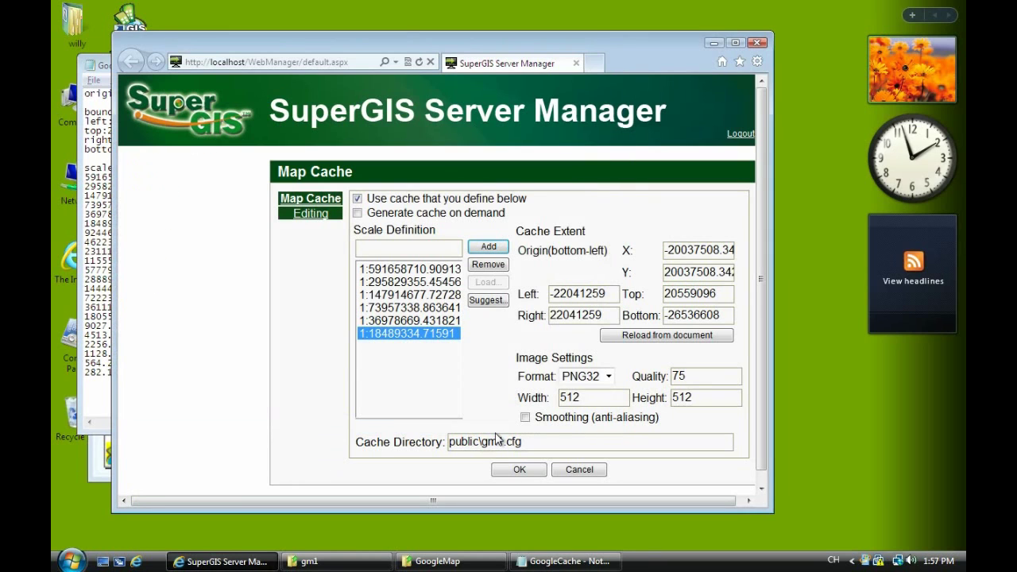
drag(578, 397, 546, 399)
text(256)
click(714, 403)
drag(714, 403, 658, 401)
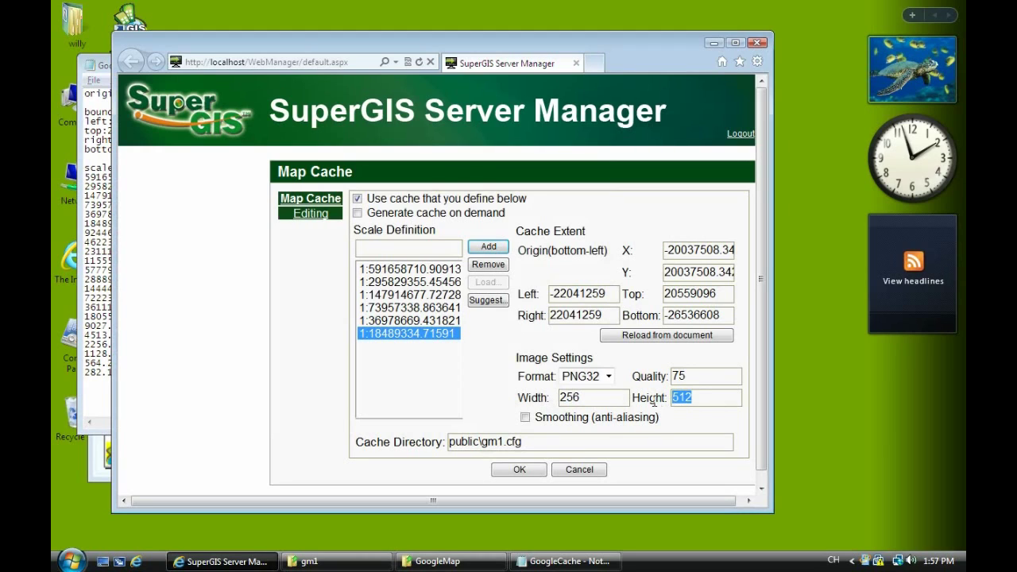
text(256)
click(519, 468)
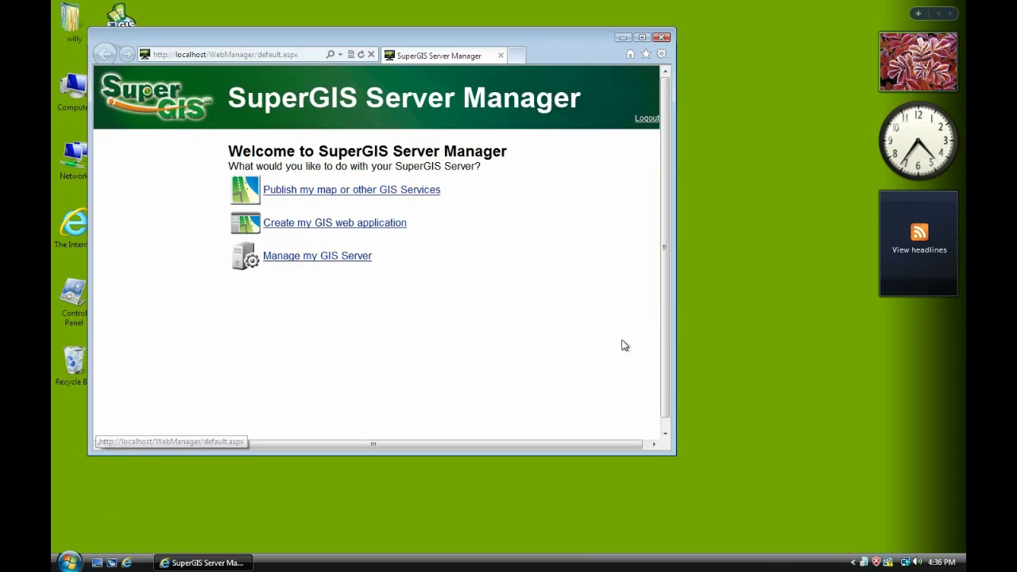
click(319, 224)
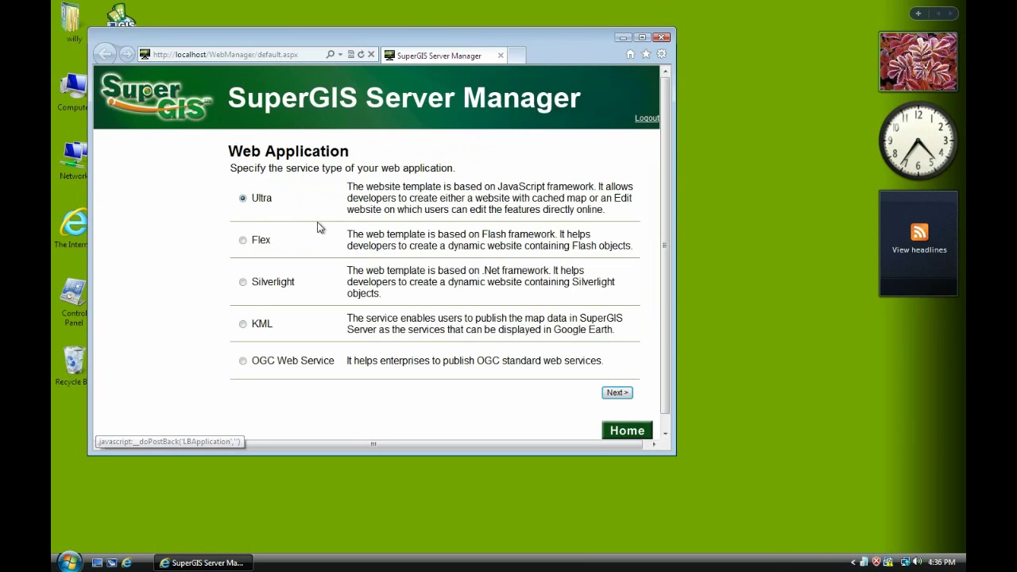
Create an Ultra web application named ao1 with Support Map Cache enabled.
click(617, 393)
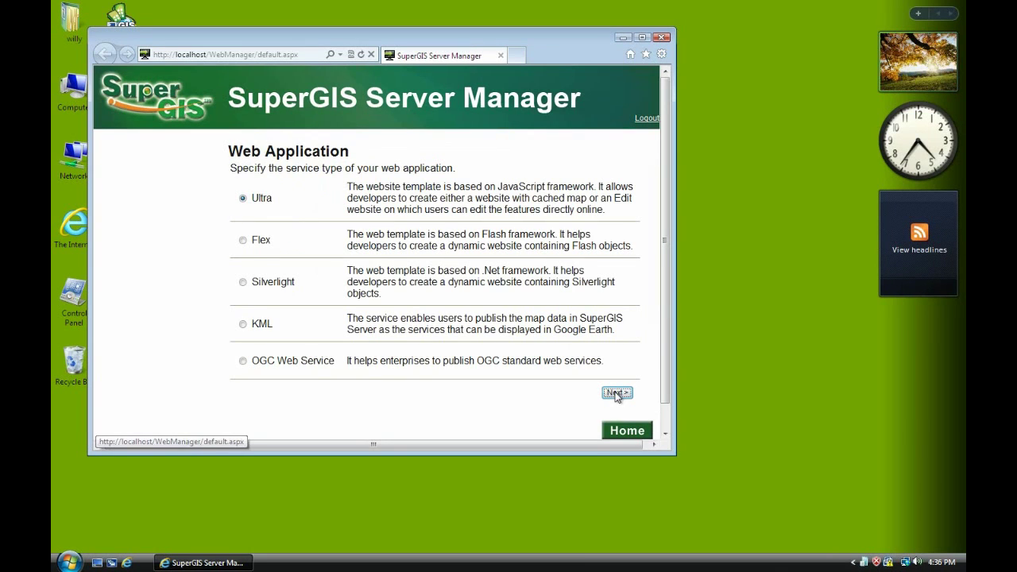
text(ao1)
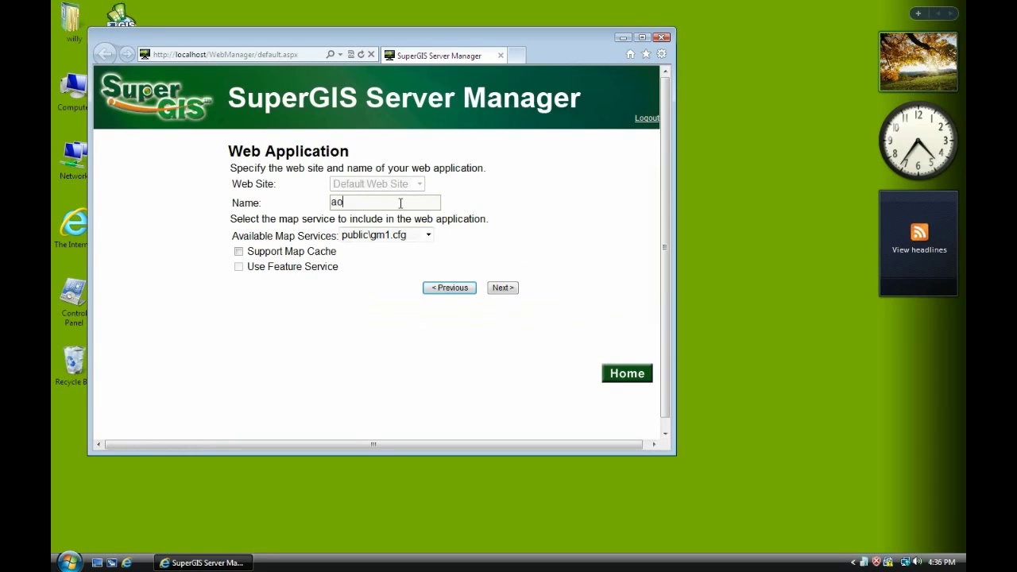
click(238, 251)
click(498, 291)
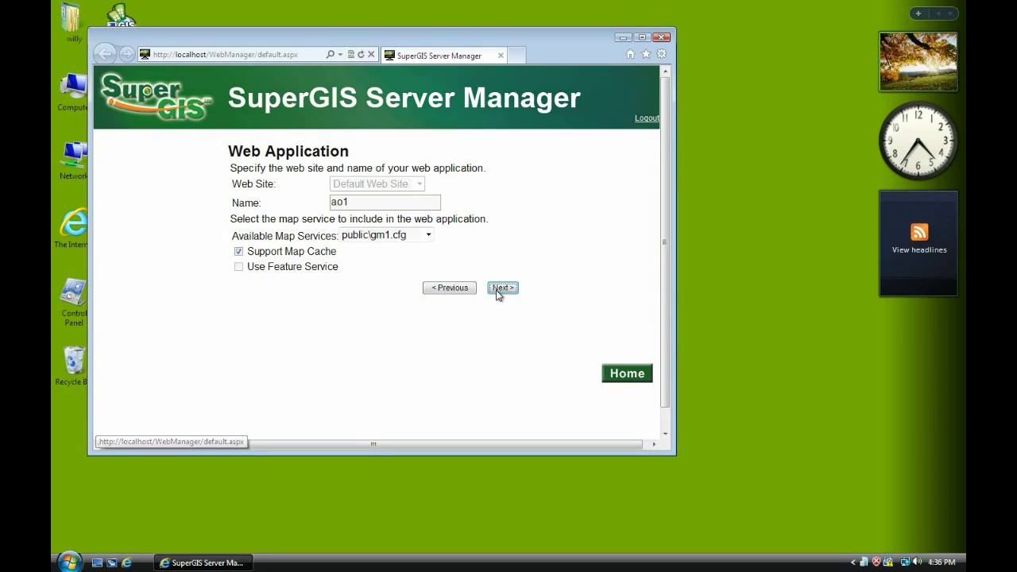
Include all map elements, from Table of Contents to Magnifier, and title the application ao1.
click(238, 216)
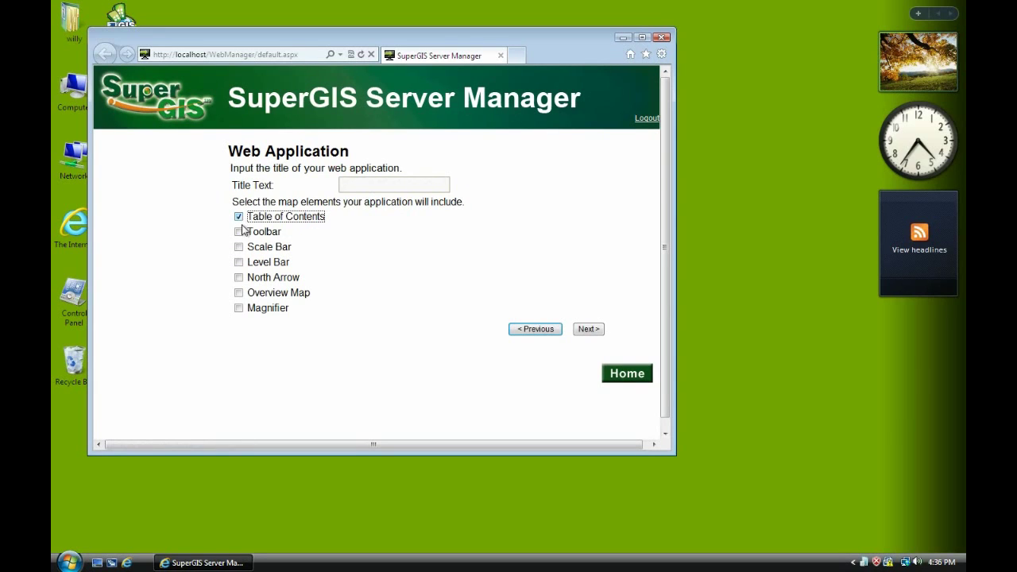
click(239, 231)
click(239, 247)
click(238, 261)
click(239, 277)
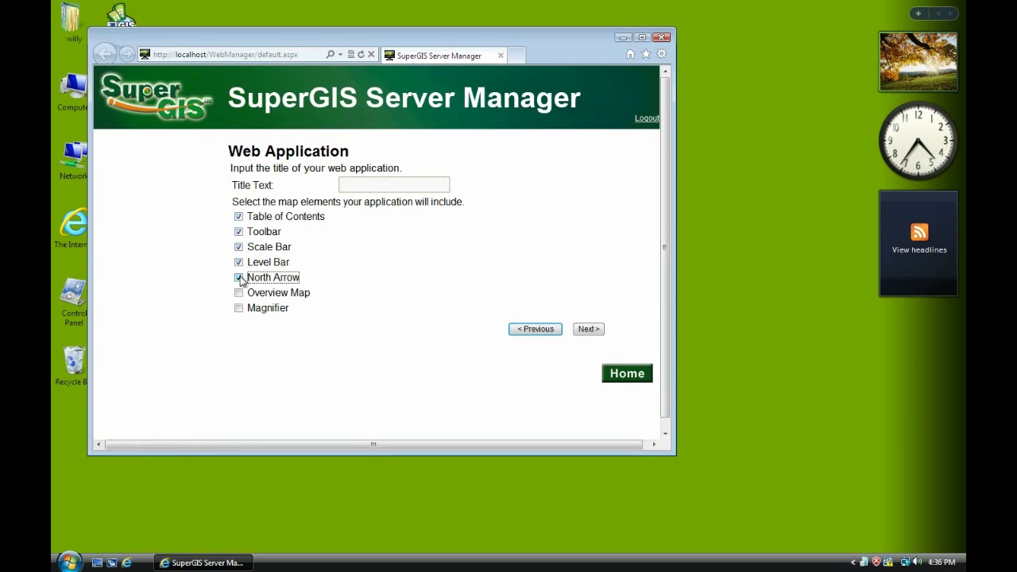
click(239, 292)
click(238, 307)
click(373, 185)
text(ao1)
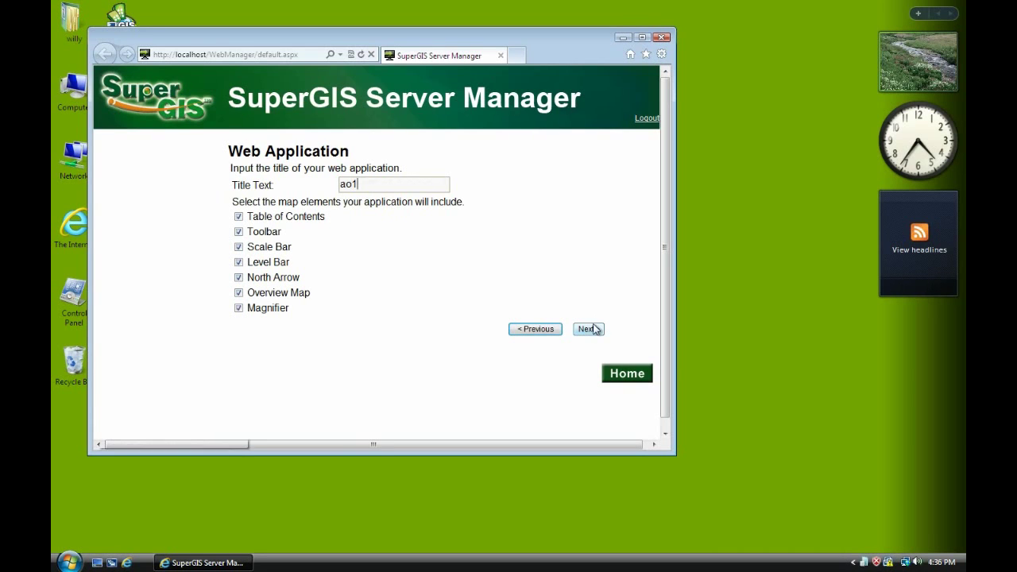
click(588, 329)
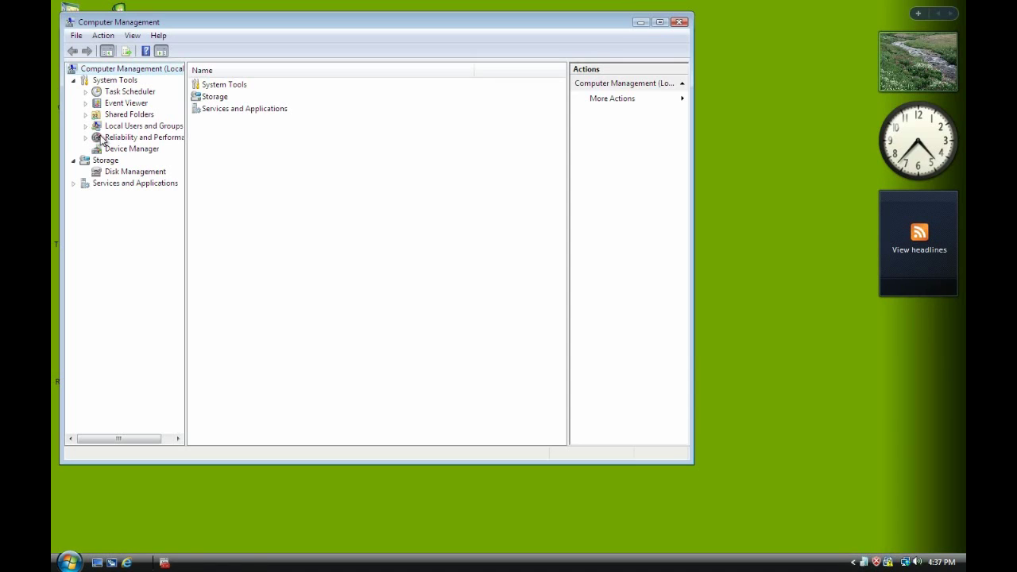
In IIS Manager, locate ao1 under Default Web Site and bring up its actions menu.
click(74, 182)
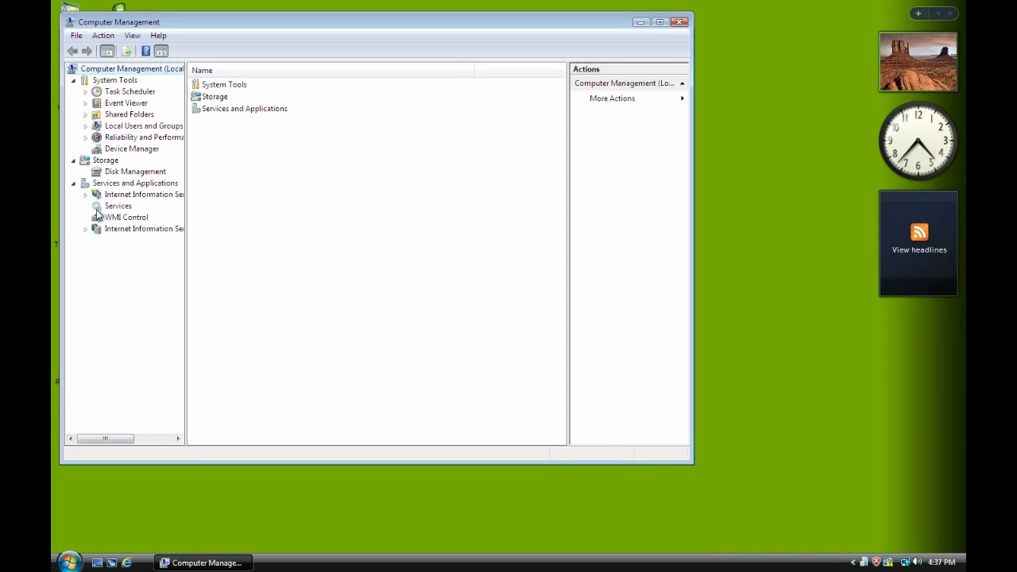
click(99, 196)
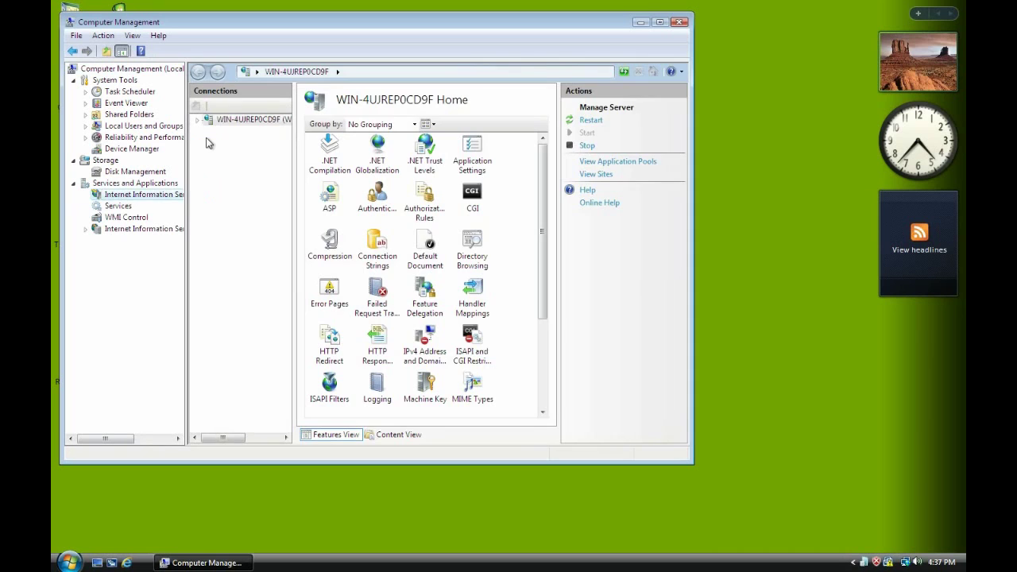
click(197, 119)
click(237, 155)
click(211, 154)
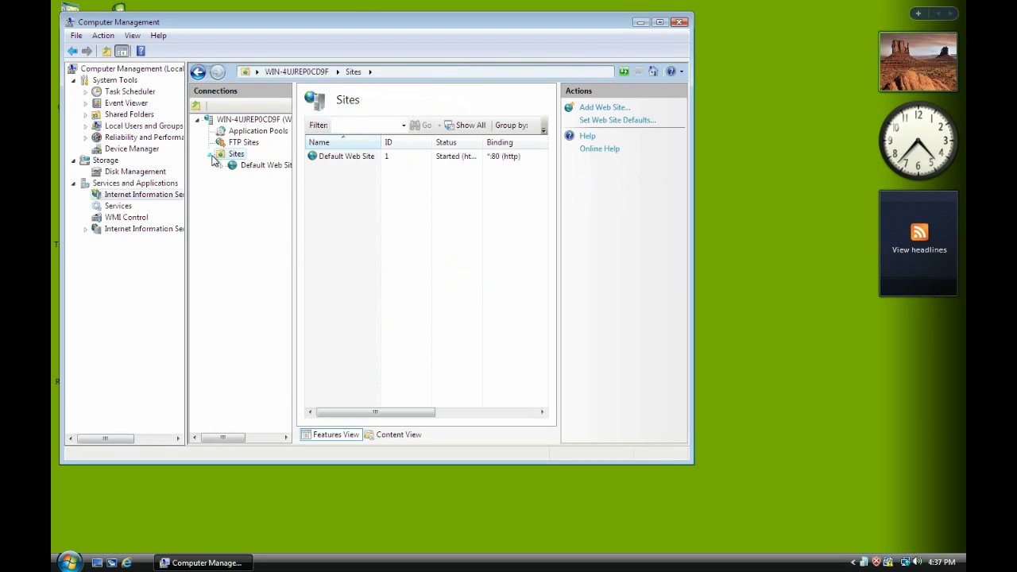
click(250, 165)
double_click(249, 165)
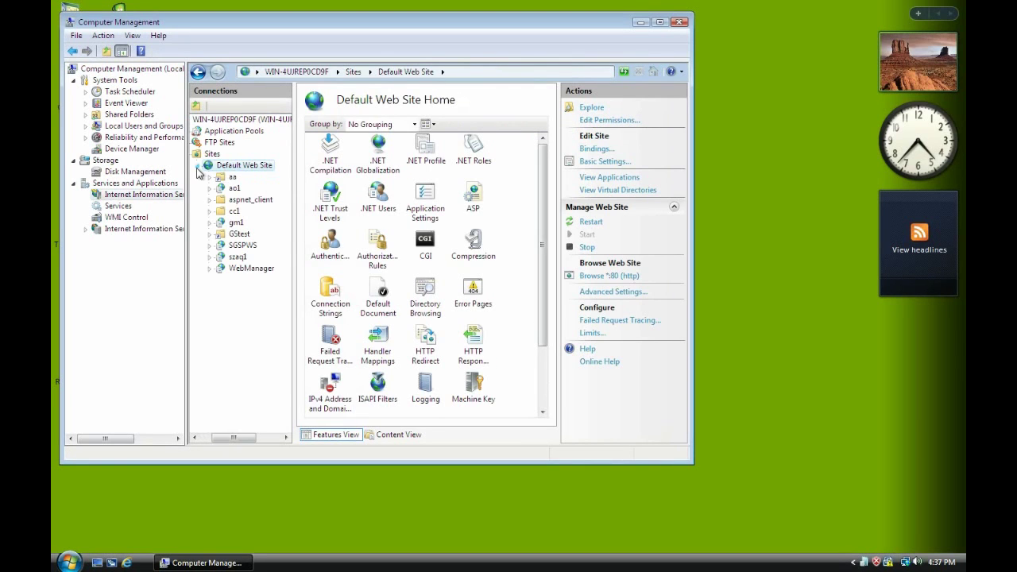
click(234, 189)
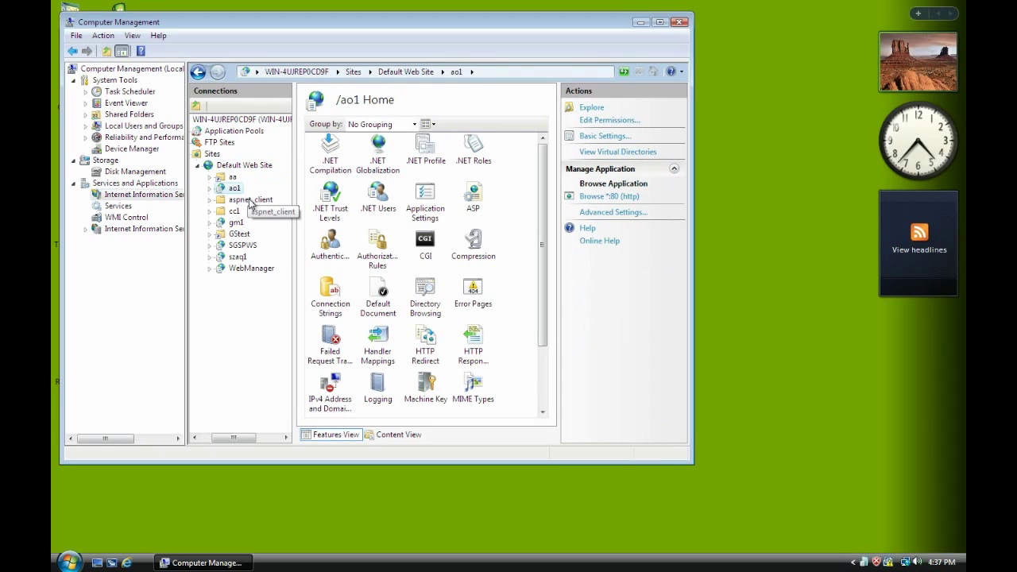
right_click(235, 190)
Open the ao1 site folder in Explorer and arrange it beside Computer Management.
click(248, 202)
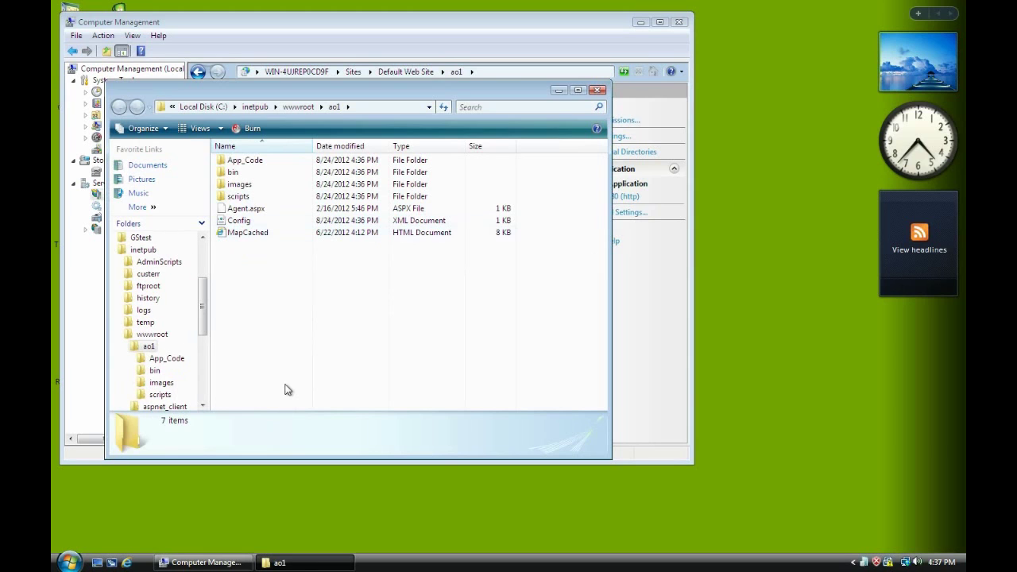
drag(155, 93, 165, 93)
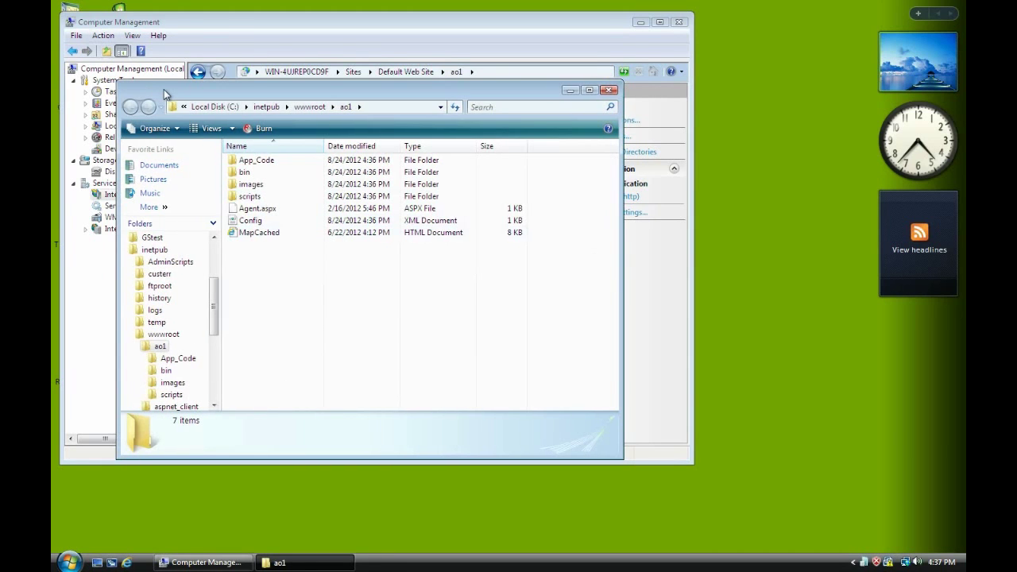
drag(204, 26, 290, 46)
Browse to C:\Program Files\SuperGeo\Server\ClientAPI\JavaScript\Samples and select Sample20.
double_click(62, 99)
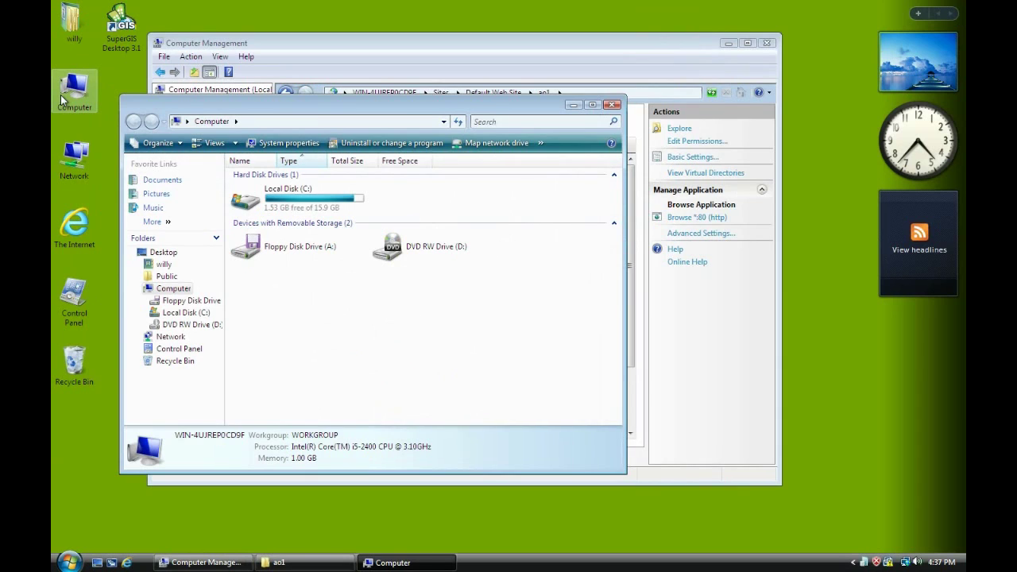
double_click(284, 197)
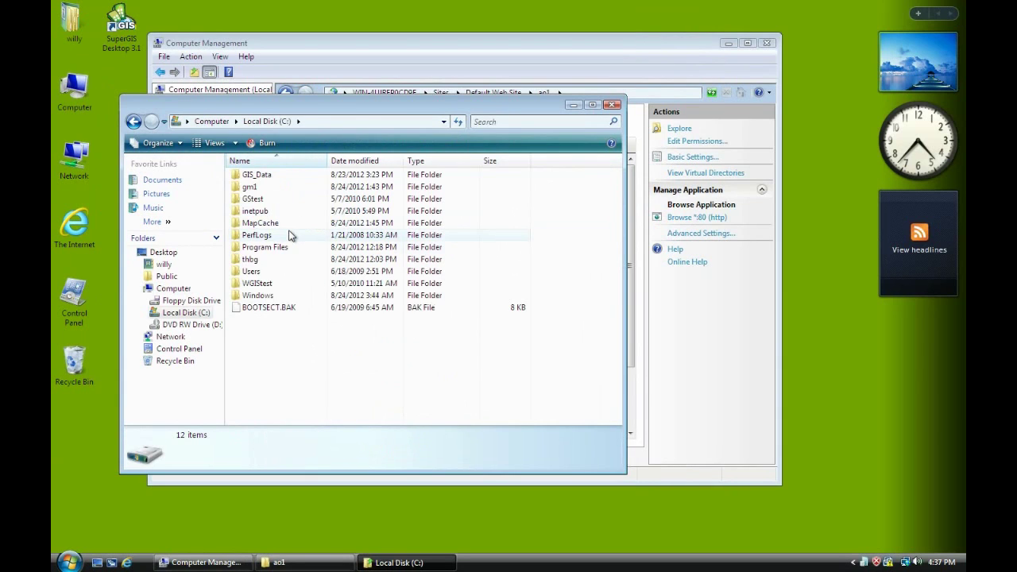
double_click(284, 248)
double_click(262, 247)
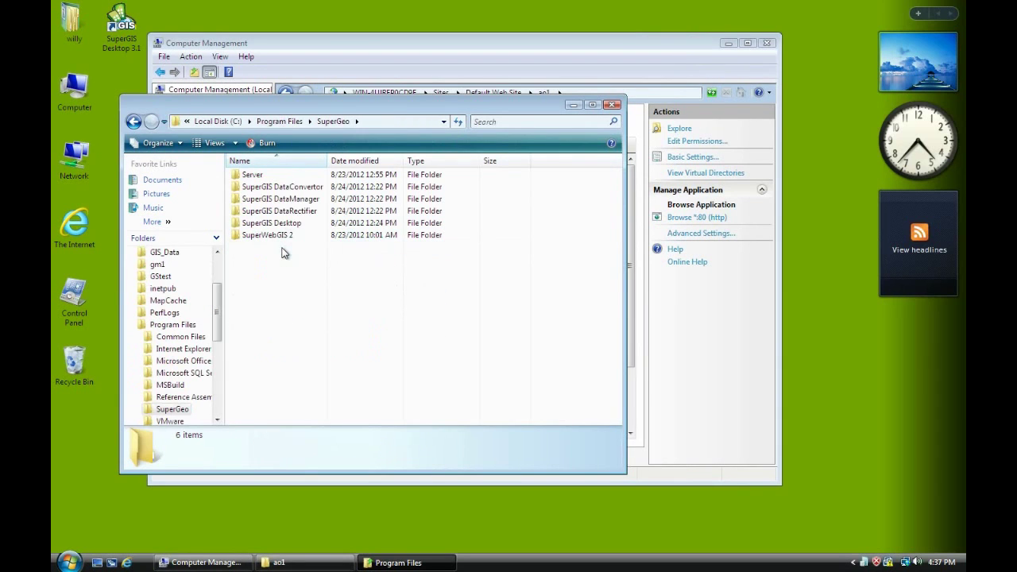
double_click(281, 175)
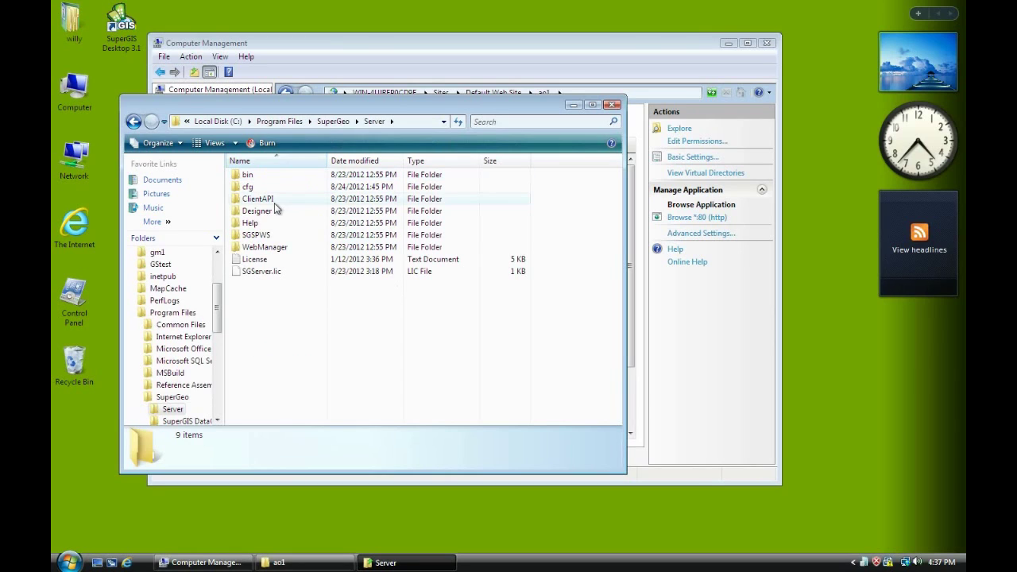
double_click(262, 198)
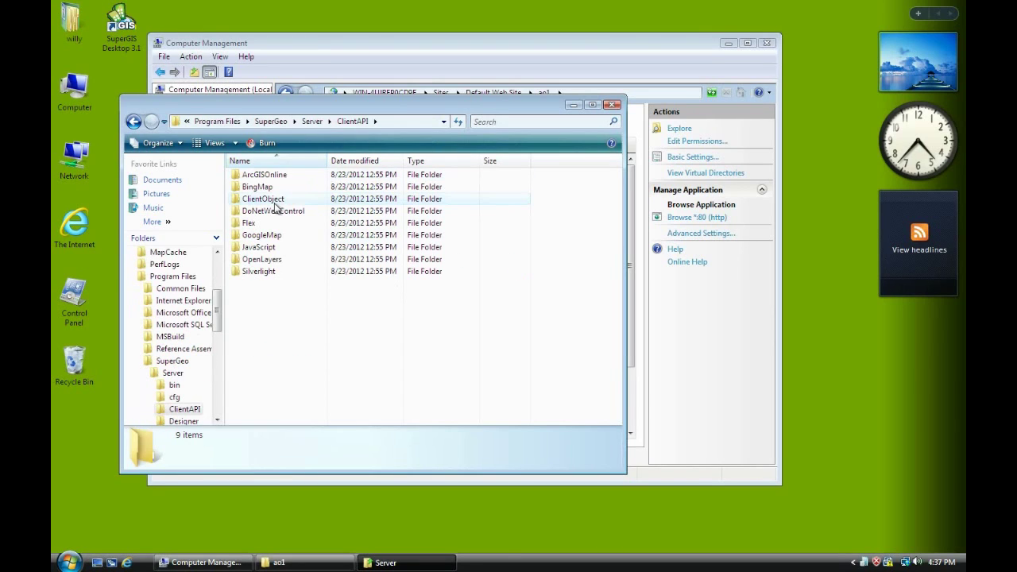
double_click(256, 247)
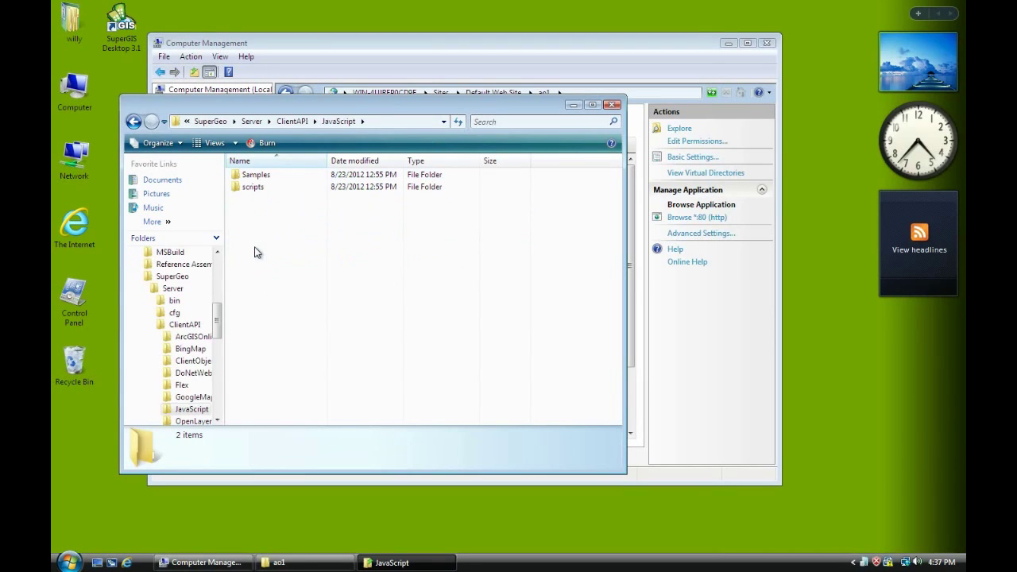
double_click(255, 175)
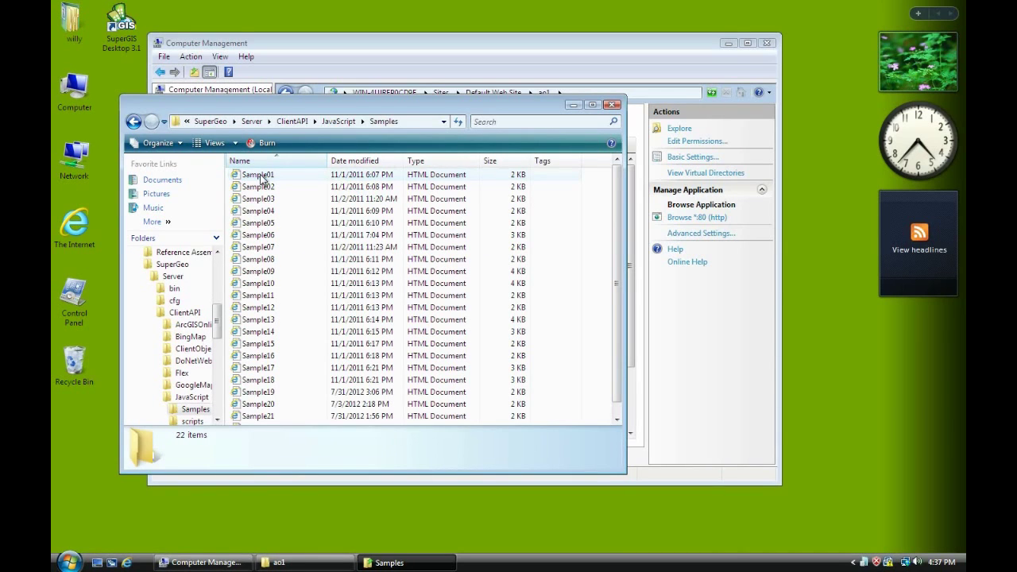
right_click(282, 407)
Open Sample20 in Notepad and copy its ArcGISOnline.js script line.
mouse_move(365, 261)
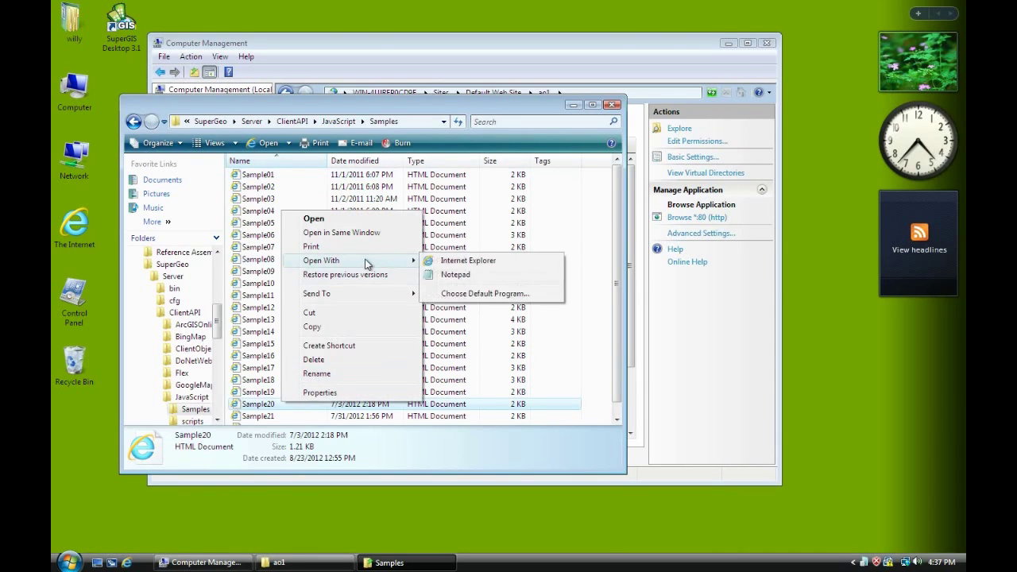
click(439, 274)
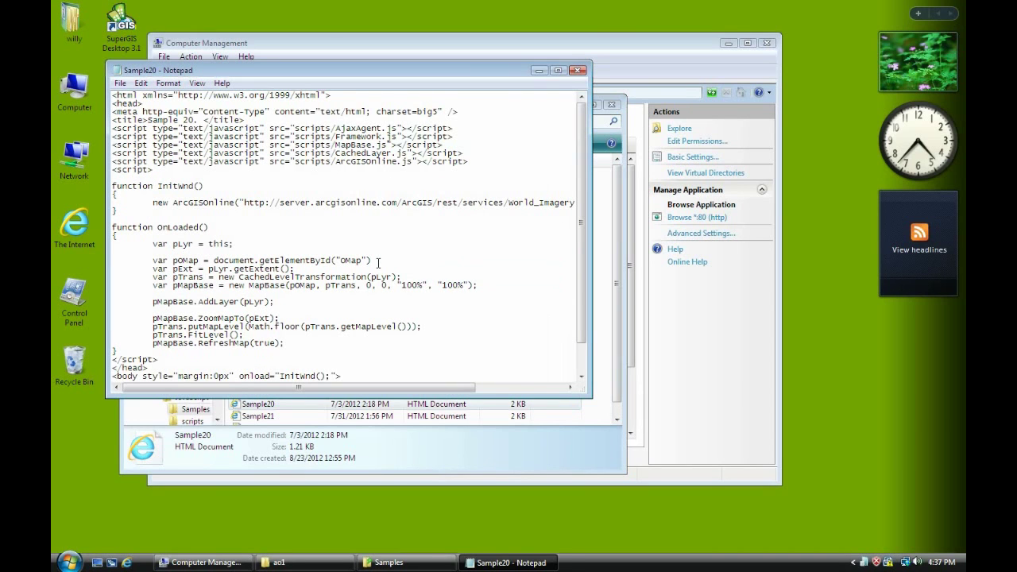
drag(112, 161, 508, 162)
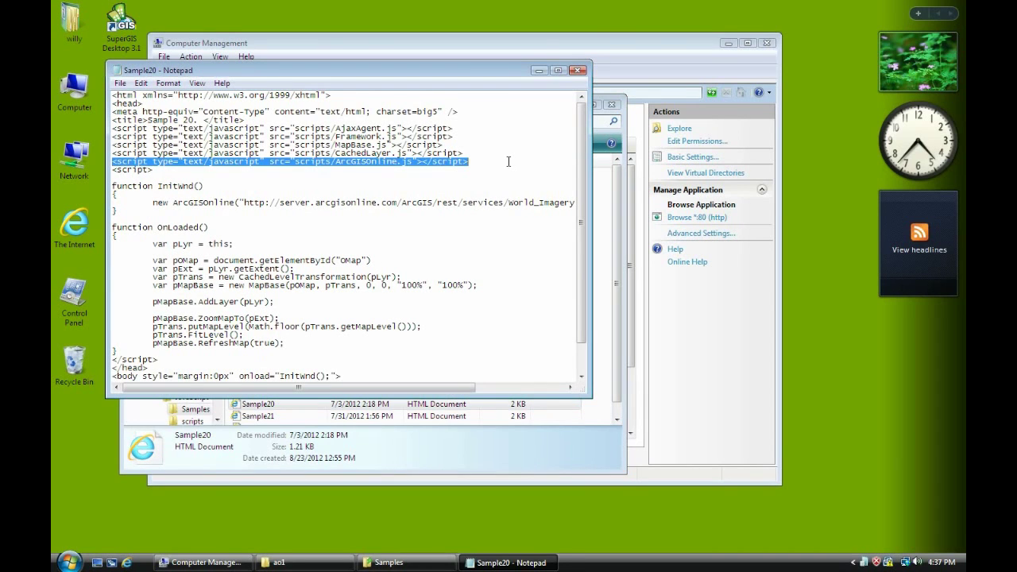
right_click(395, 164)
click(425, 206)
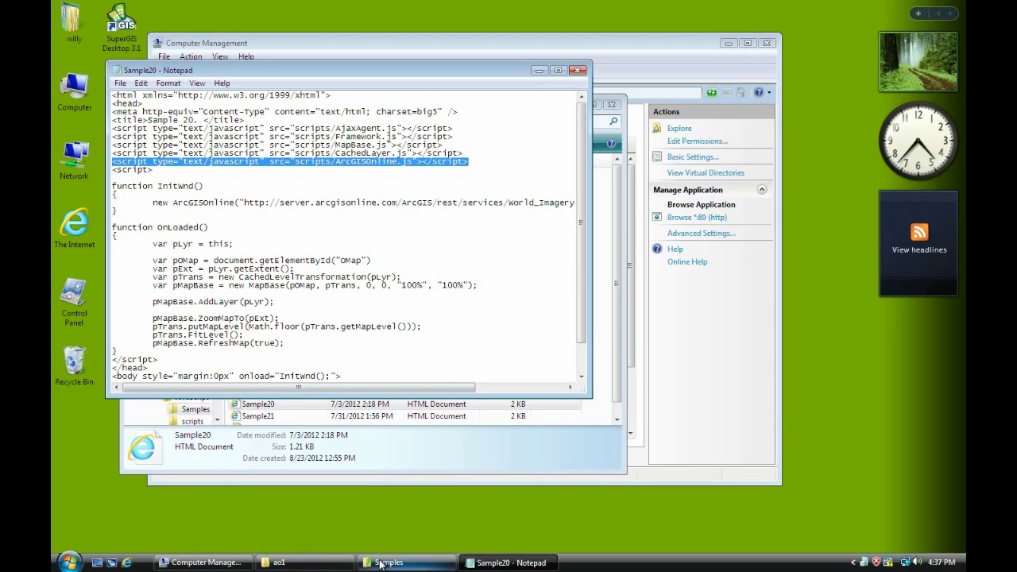
Open MapCached in Notepad, paste the ArcGISOnline.js line after Bookmark.js, then select Sample20's Initwnd function.
click(325, 564)
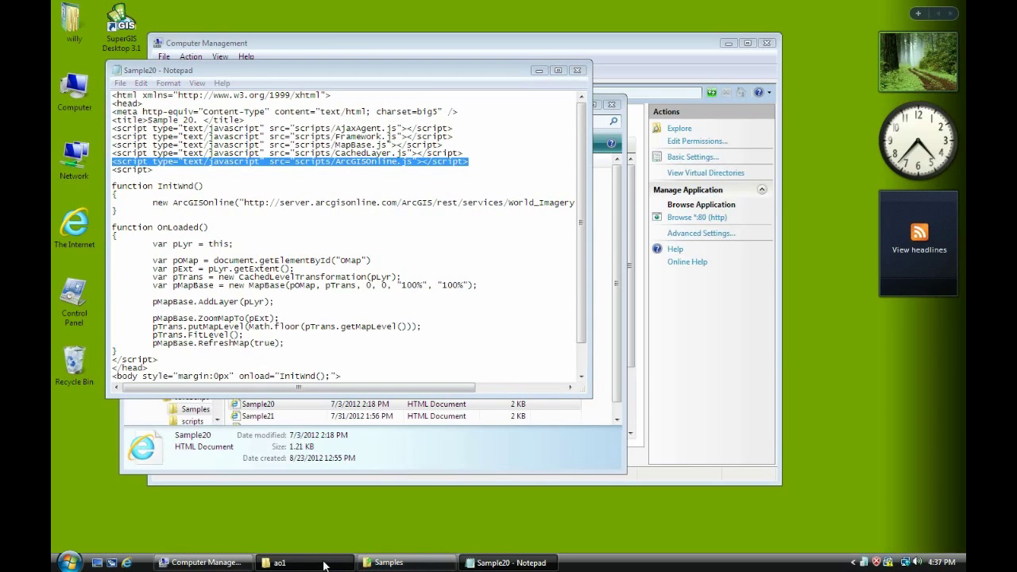
right_click(344, 242)
mouse_move(448, 291)
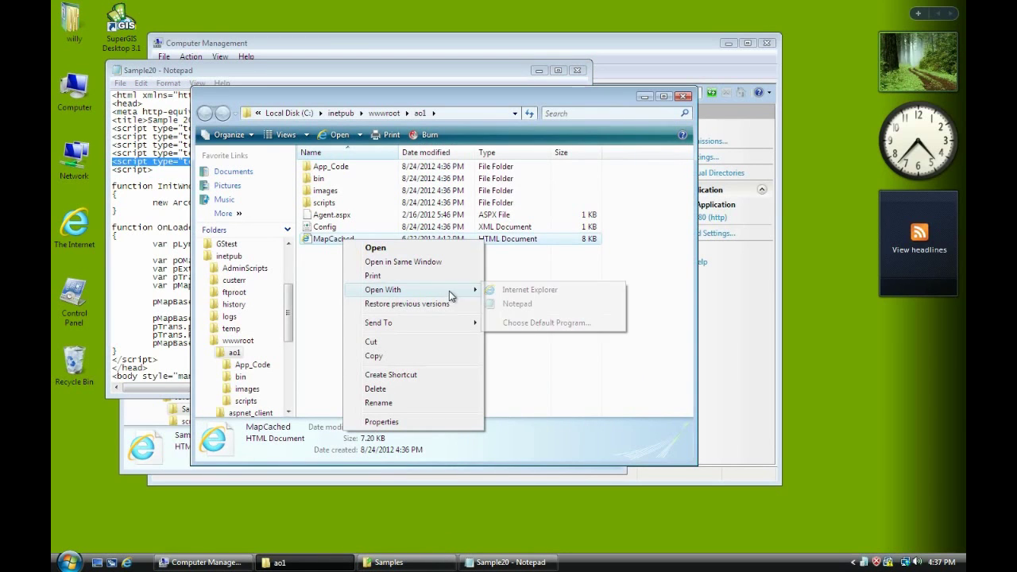
click(515, 305)
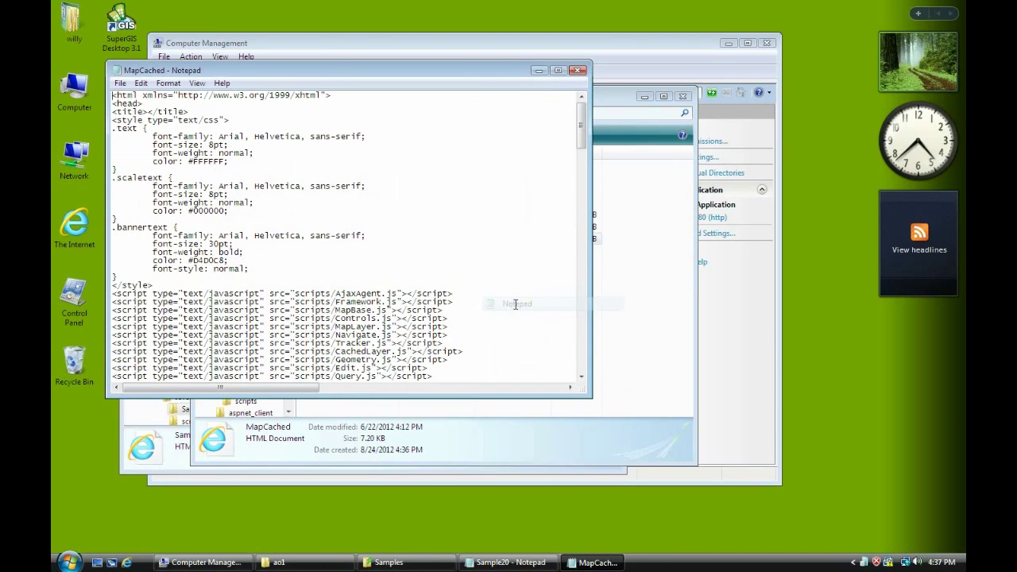
drag(335, 75, 608, 77)
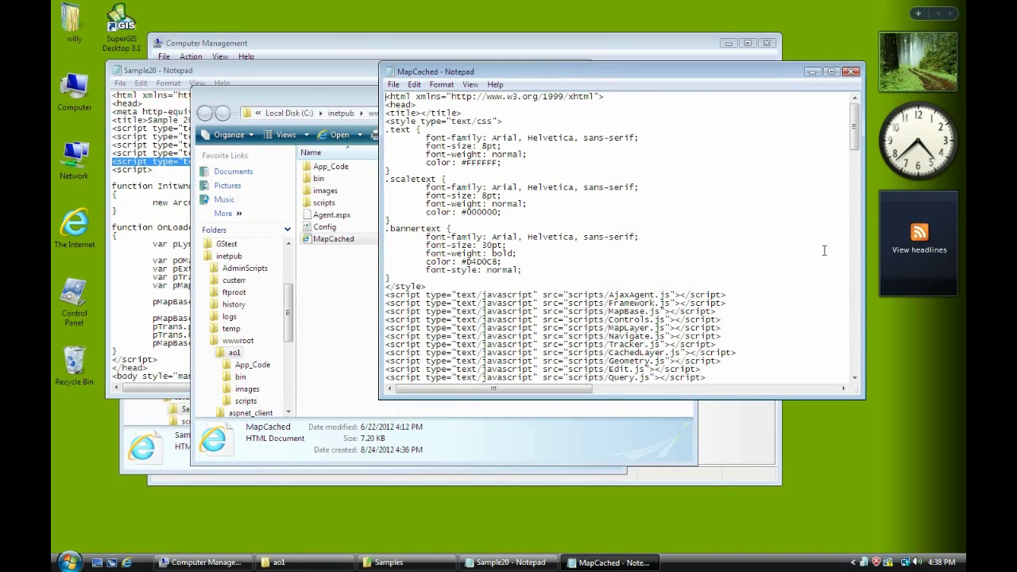
scroll(824, 251, down, 6)
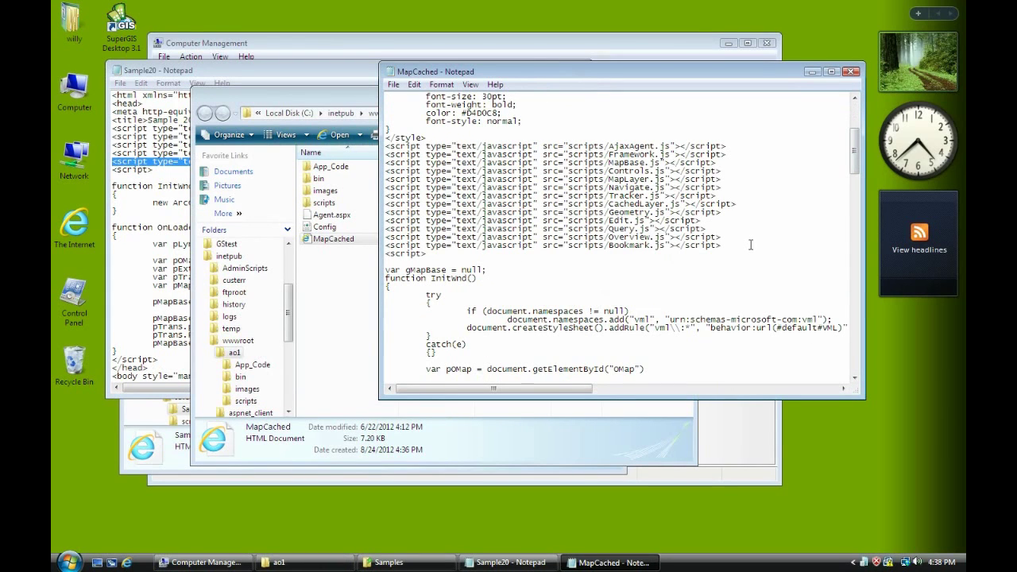
click(750, 245)
key(Return)
key(ctrl+v)
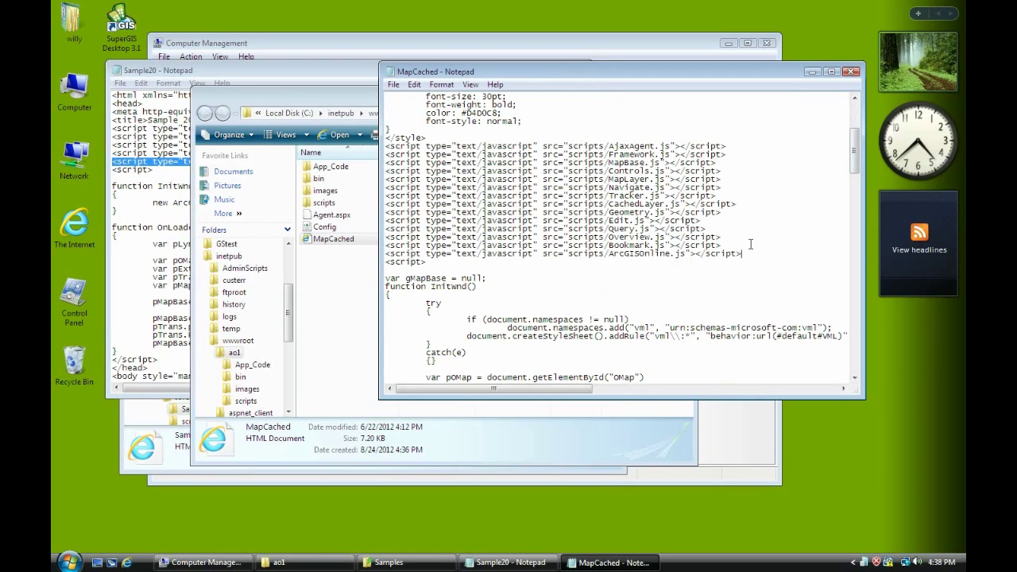
click(167, 72)
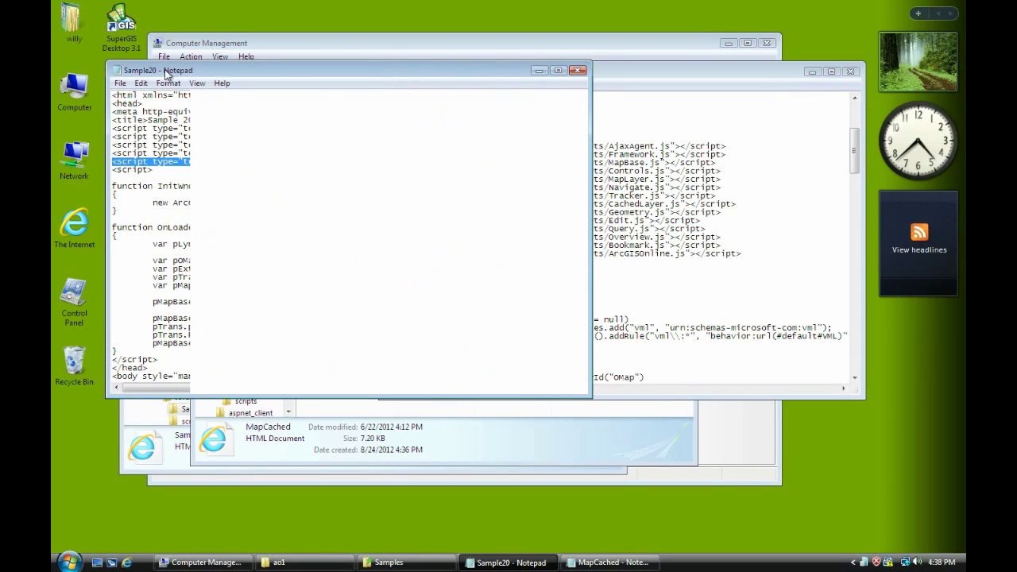
drag(113, 186, 131, 213)
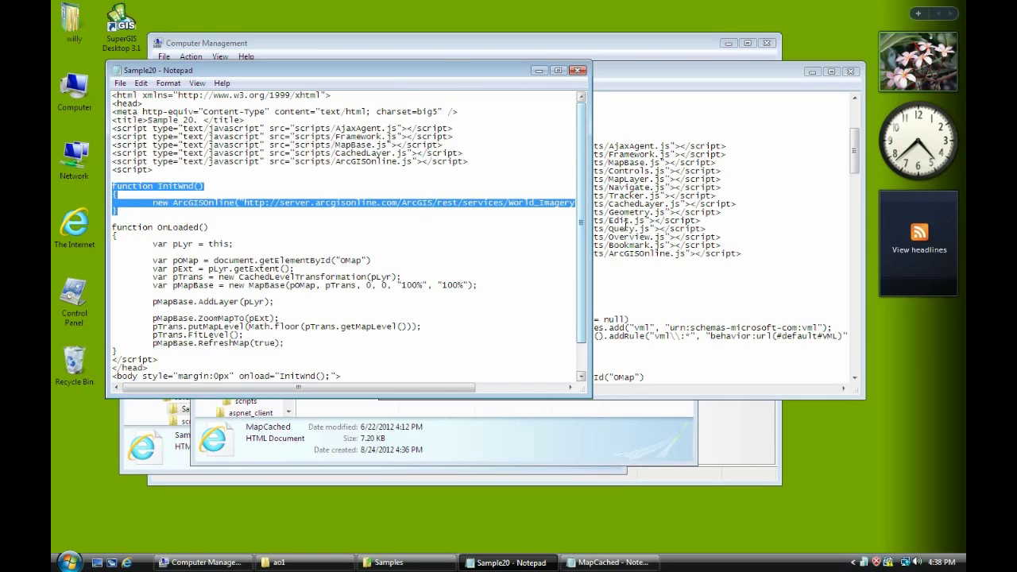
Paste Sample20's Initwnd function above MapCached's Initwnd and rename the original to Initwnd1.
click(690, 281)
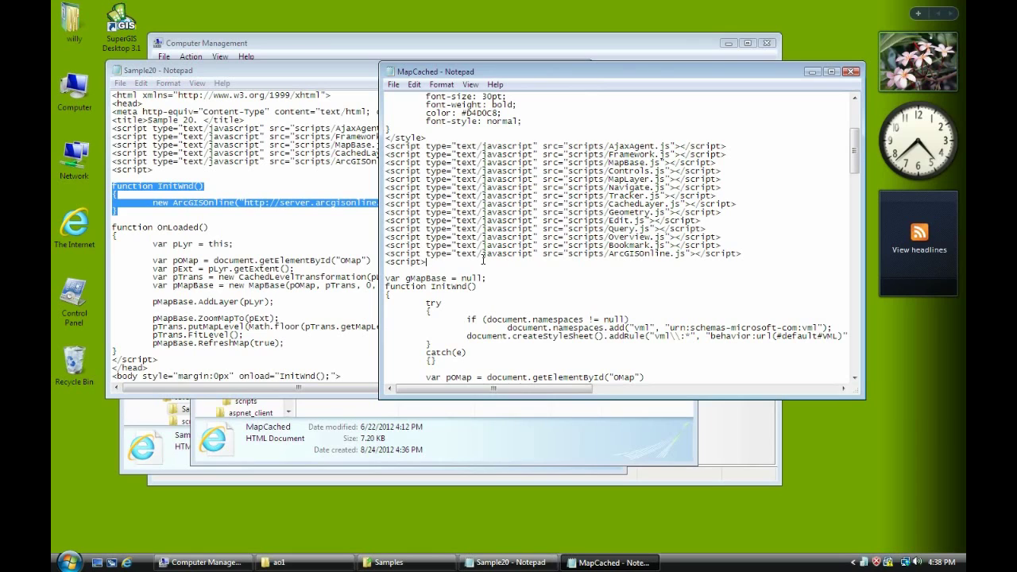
key(Return)
key(Return)
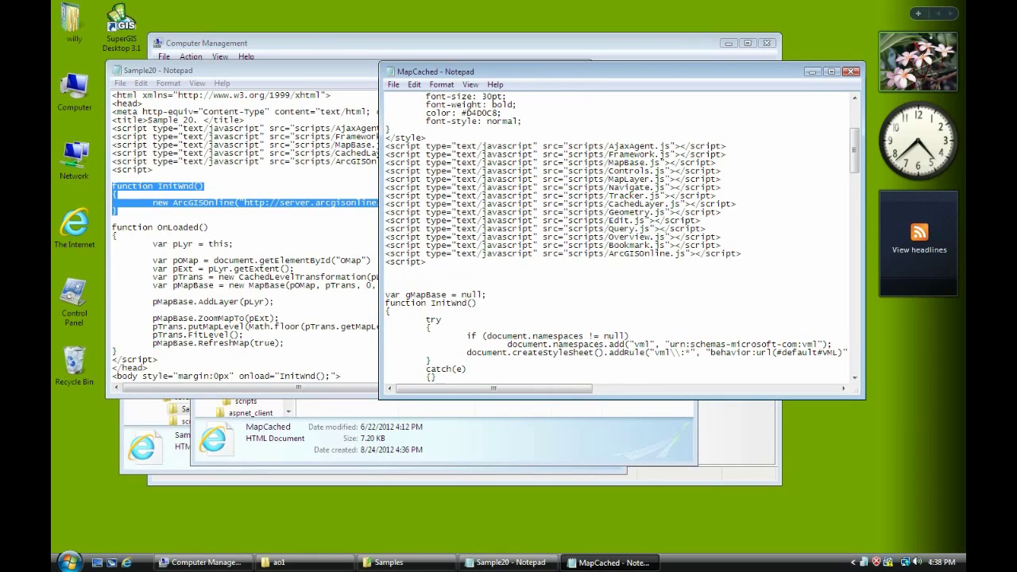
key(Return)
key(Return)
key(Return)
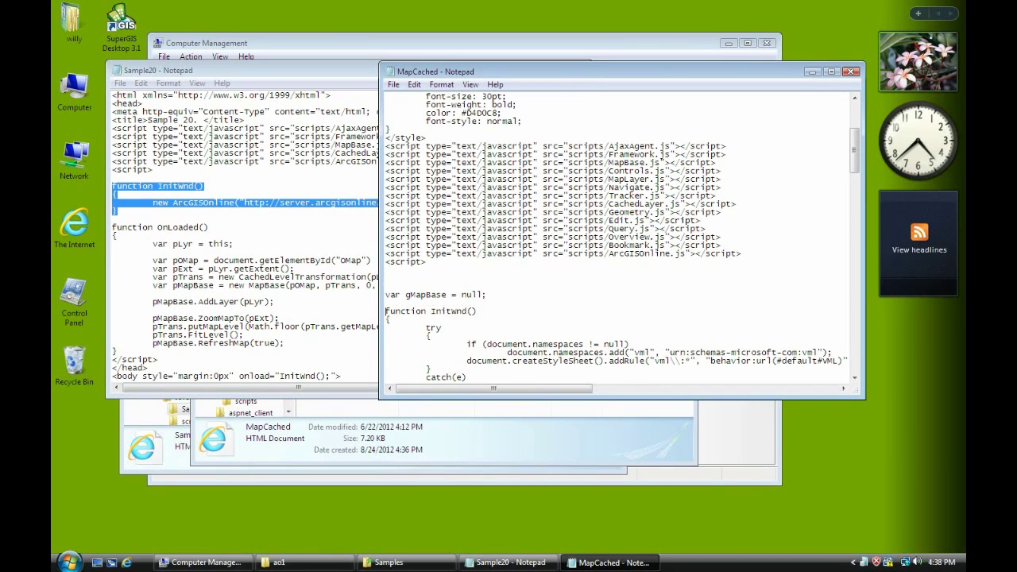
key(Up)
key(Up)
key(ctrl+v)
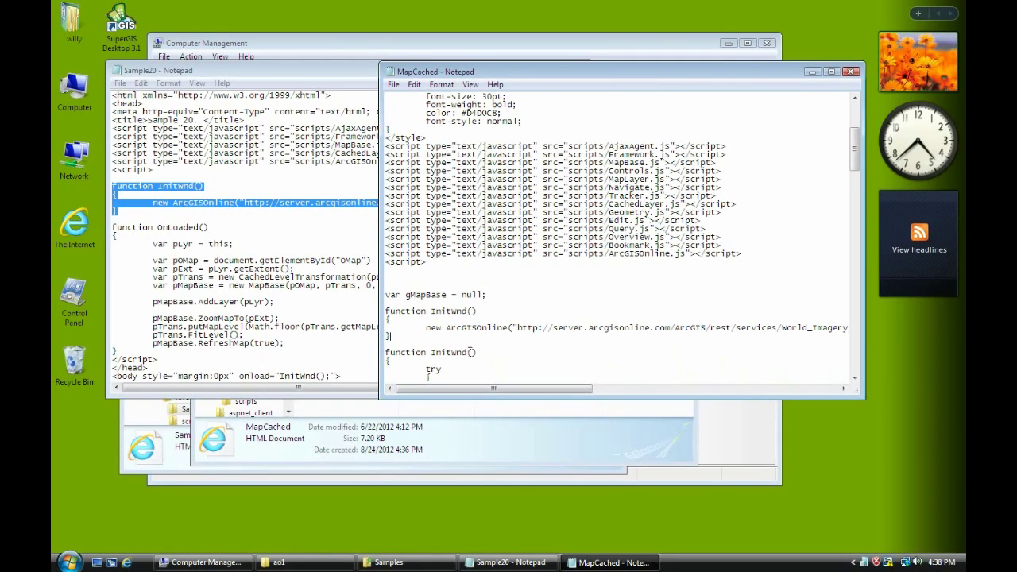
text(1)
Replace the OnLoaded callback in the ArcGISOnline call with Initwnd1.
drag(434, 352, 475, 353)
right_click(460, 356)
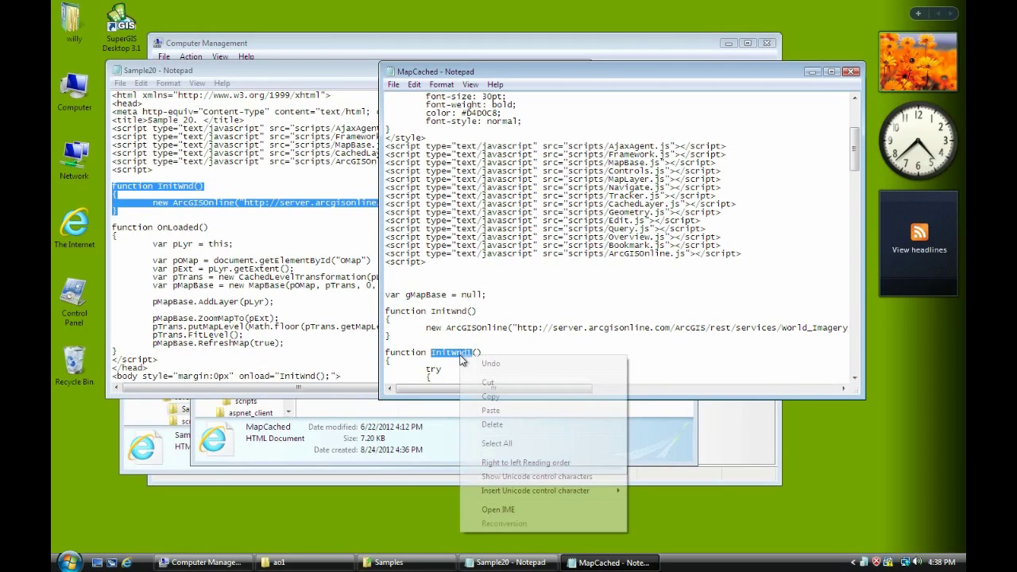
click(499, 395)
drag(517, 395, 630, 330)
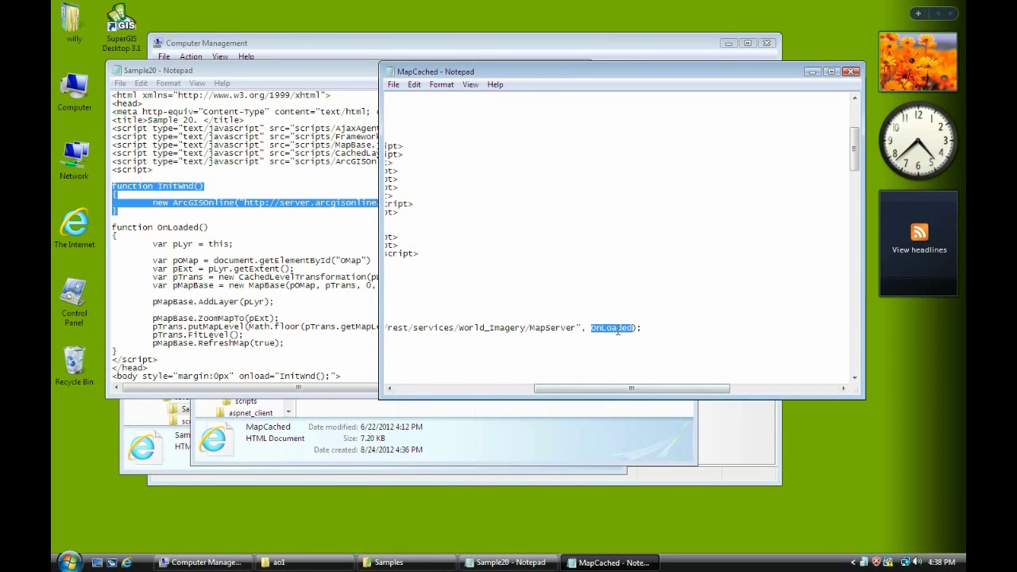
right_click(618, 329)
click(645, 385)
drag(639, 393, 497, 390)
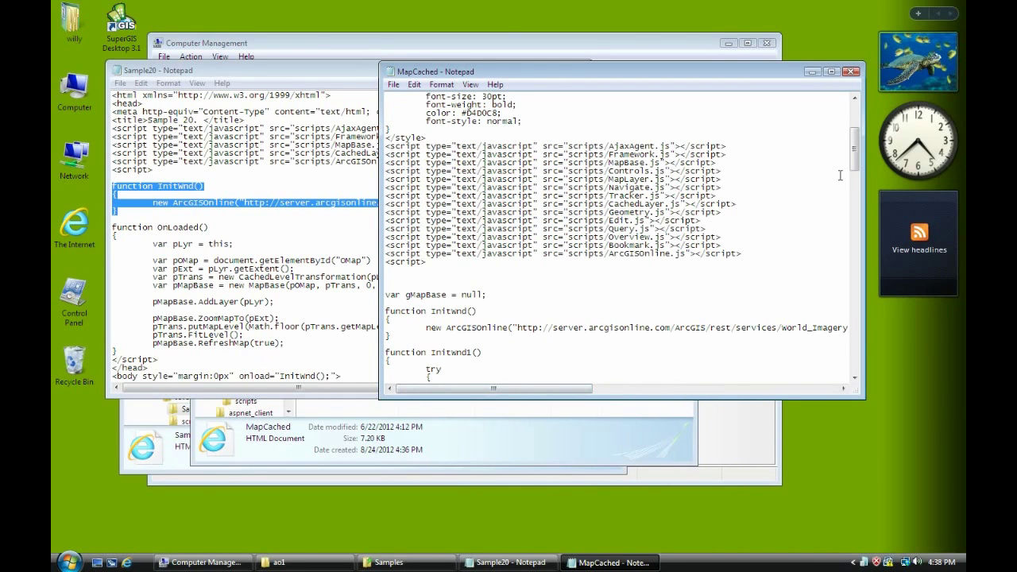
drag(856, 167, 855, 182)
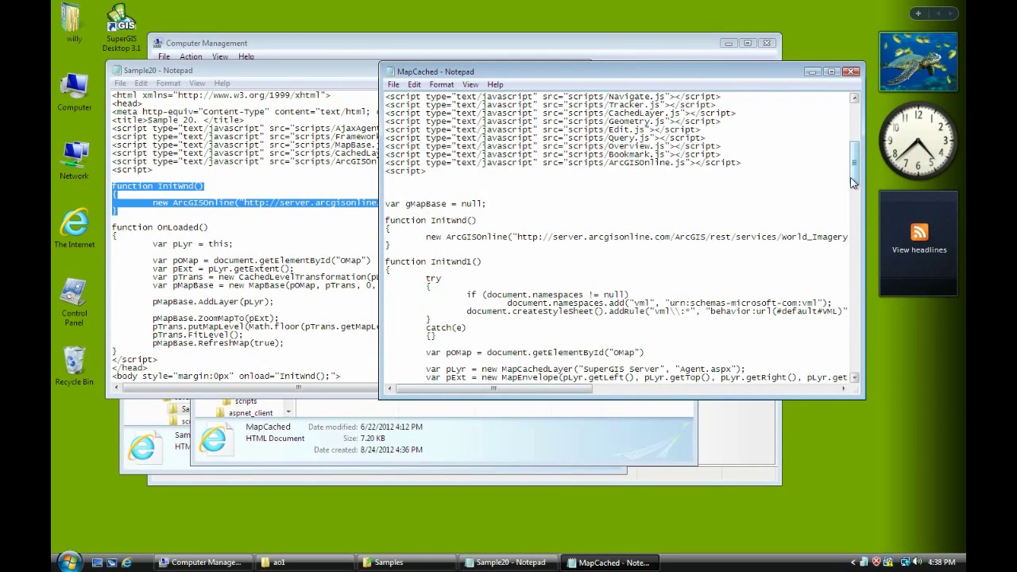
Paste Sample20's var pLyr = this; line into Initwnd1 after its catch block.
drag(852, 182, 855, 325)
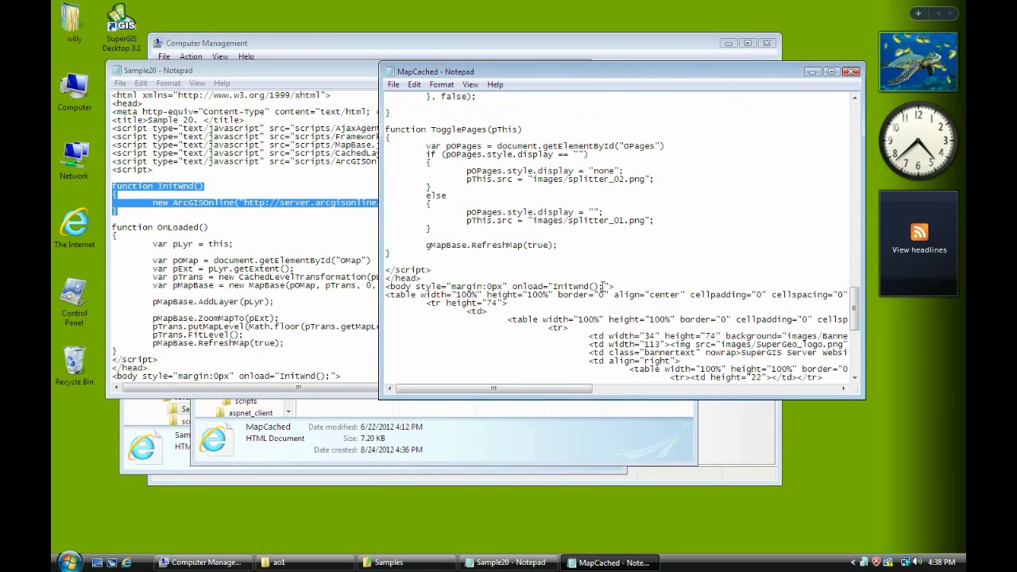
drag(855, 310, 865, 214)
scroll(865, 215, down, 1)
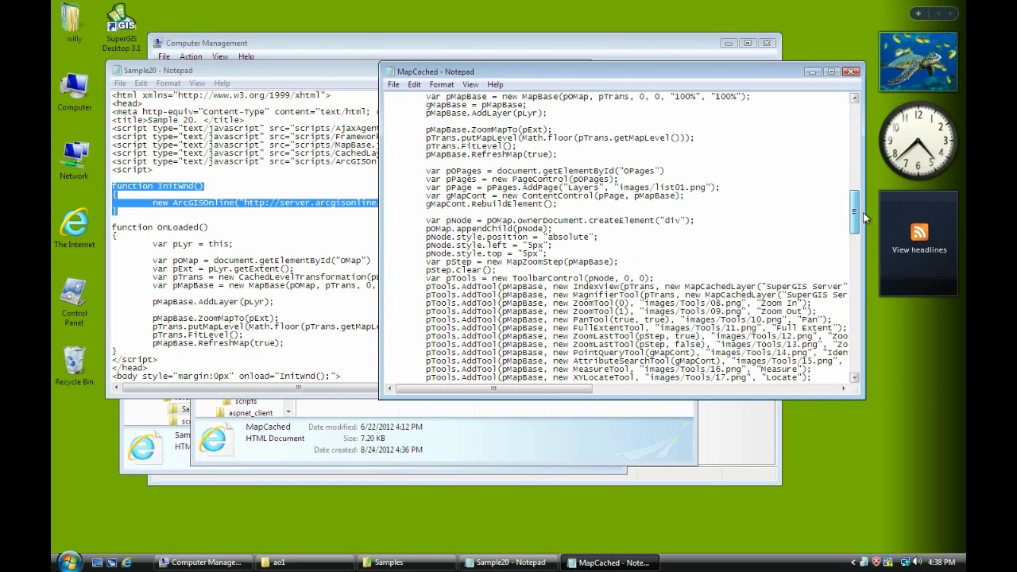
click(153, 252)
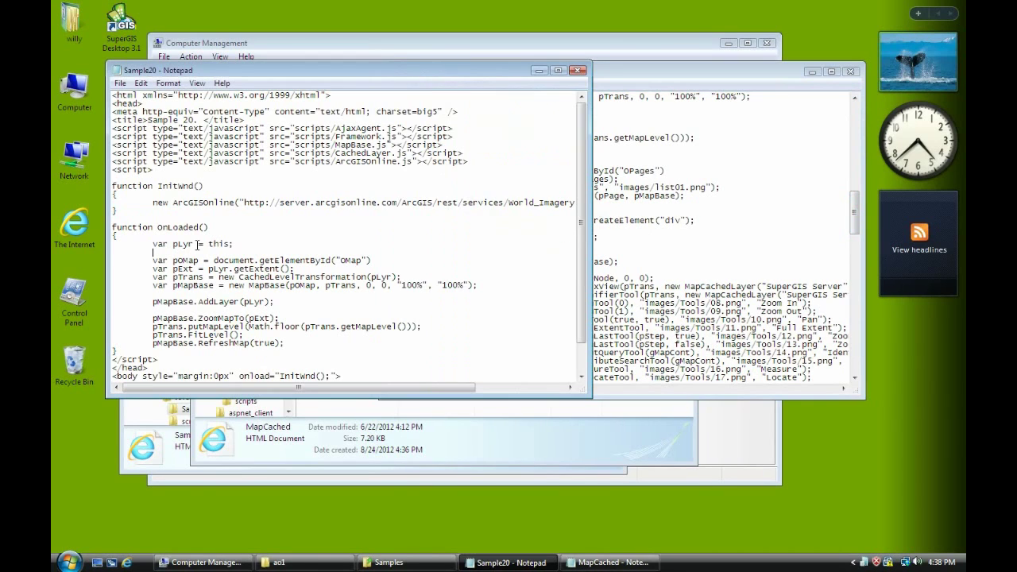
drag(153, 244, 235, 244)
right_click(209, 251)
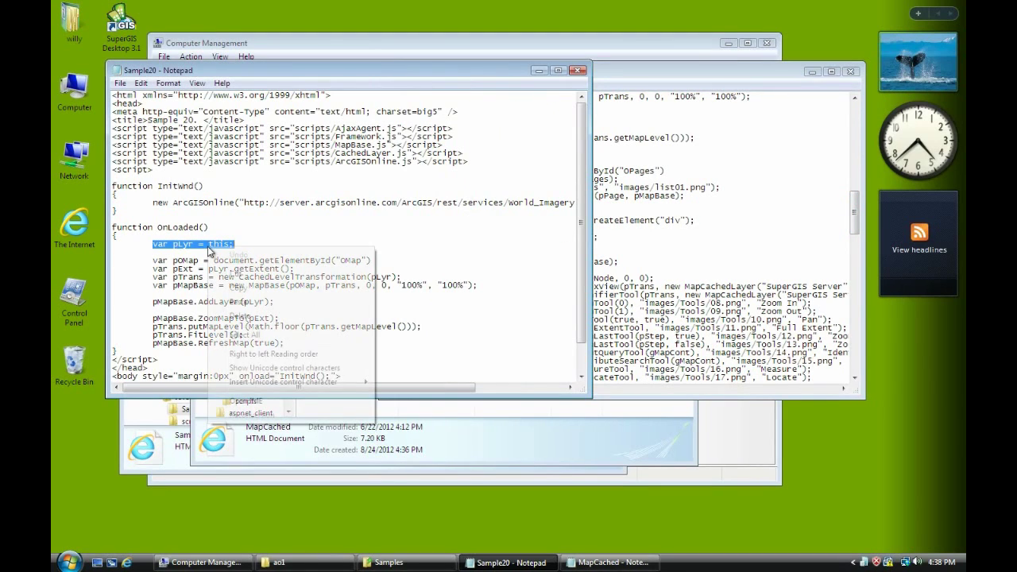
click(240, 288)
click(634, 255)
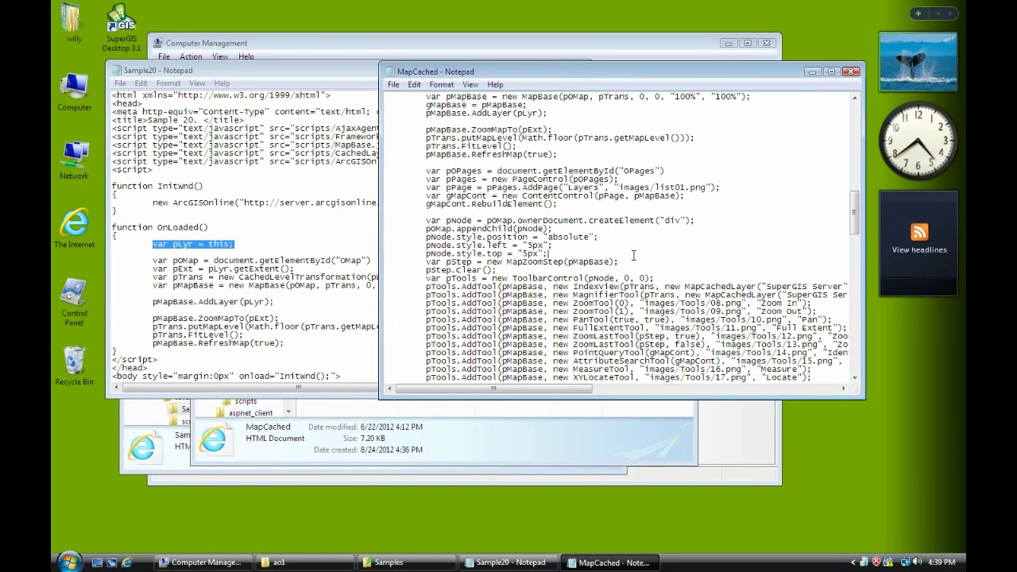
scroll(633, 255, up, 9)
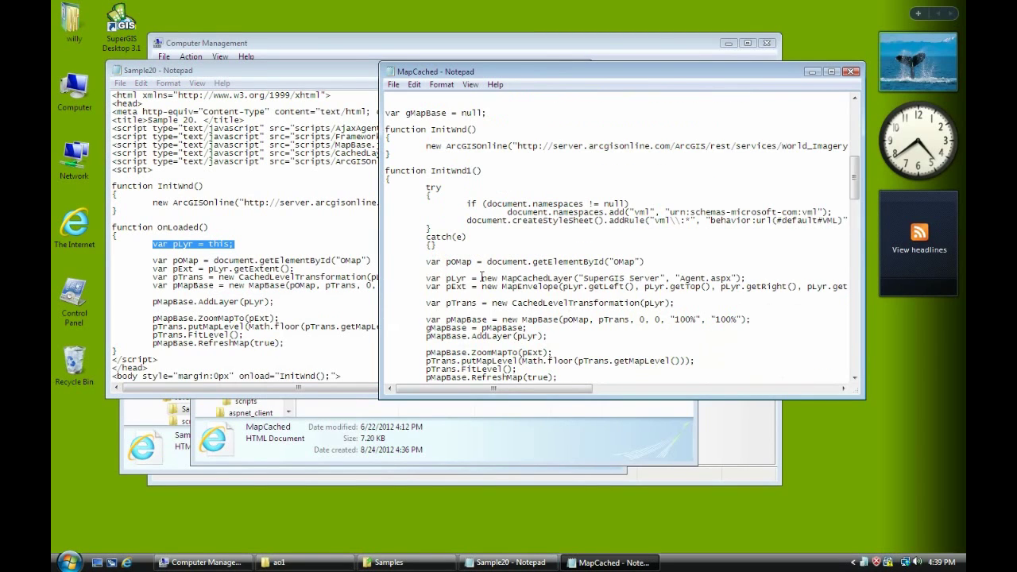
click(479, 250)
key(Return)
key(Return)
key(Return)
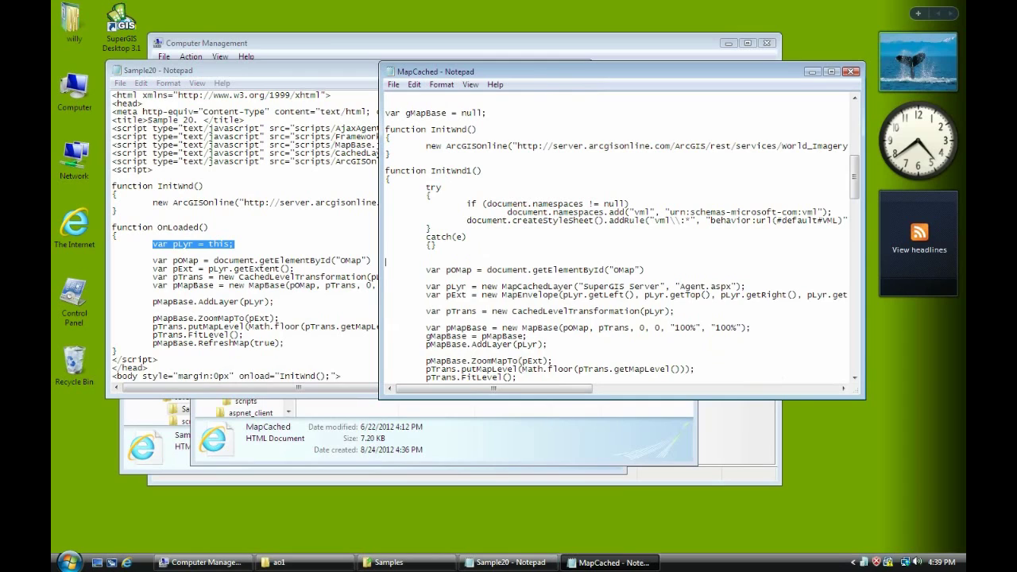
key(Up)
key(Up)
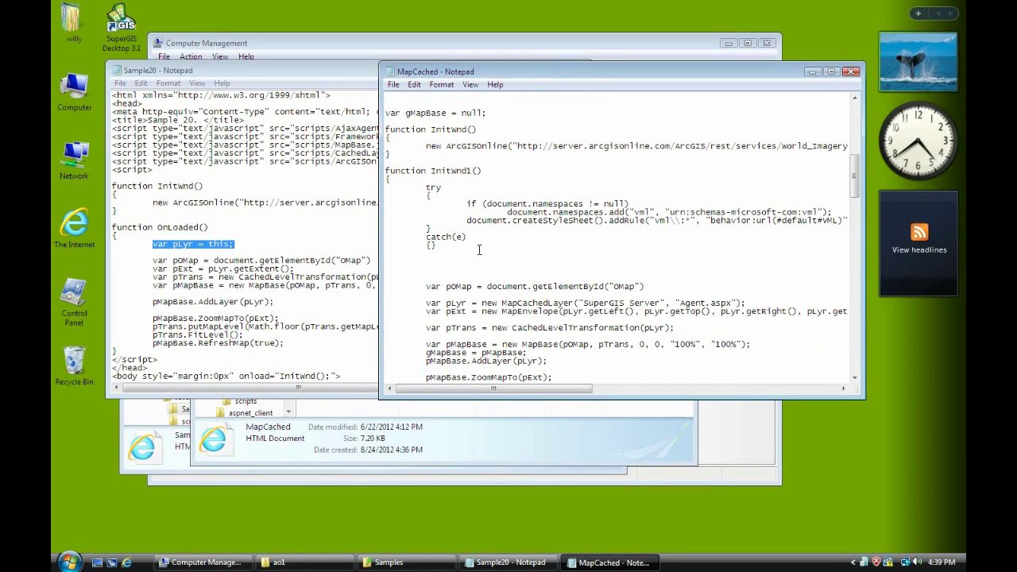
right_click(401, 269)
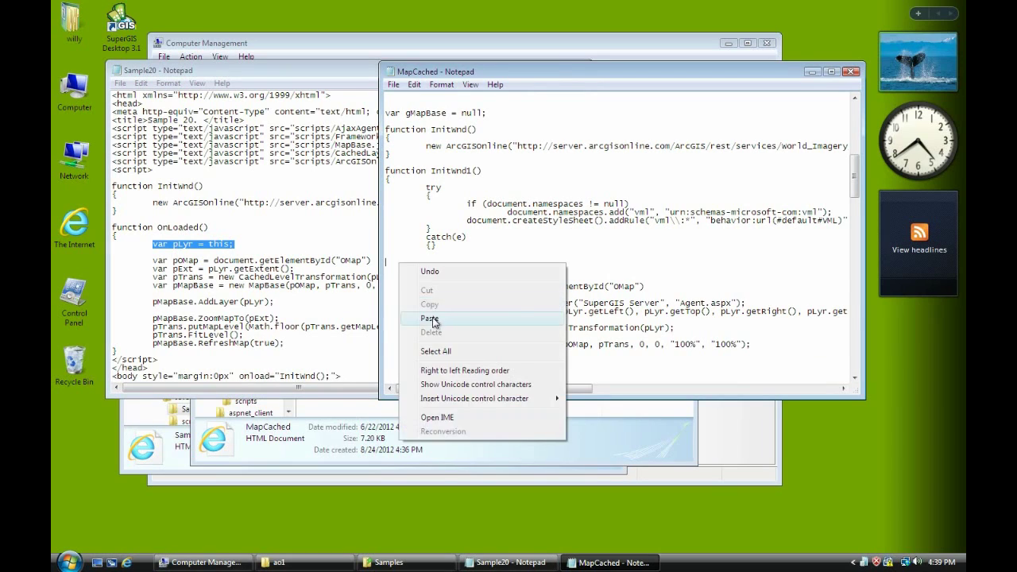
click(437, 318)
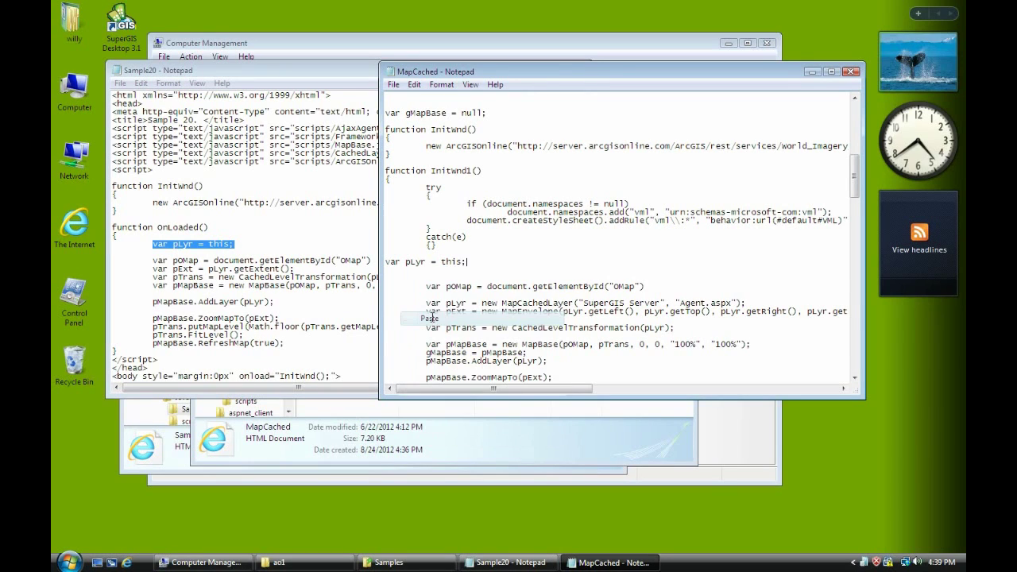
Add pMapBase.AddLayer(pLyr); below gMapBase = pMapBase;, renaming pLyr to pLyrA in both lines.
click(346, 296)
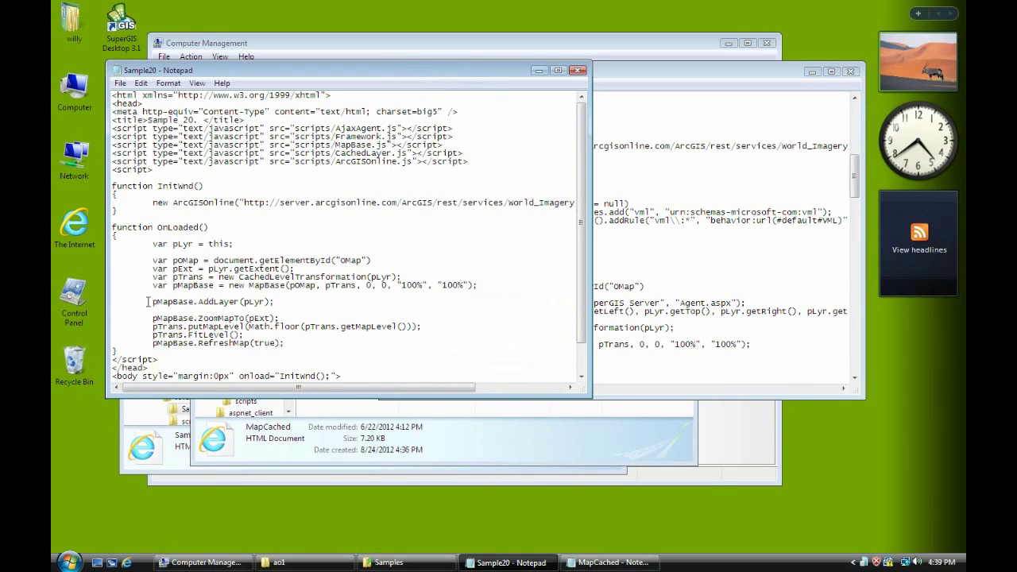
drag(149, 301, 275, 302)
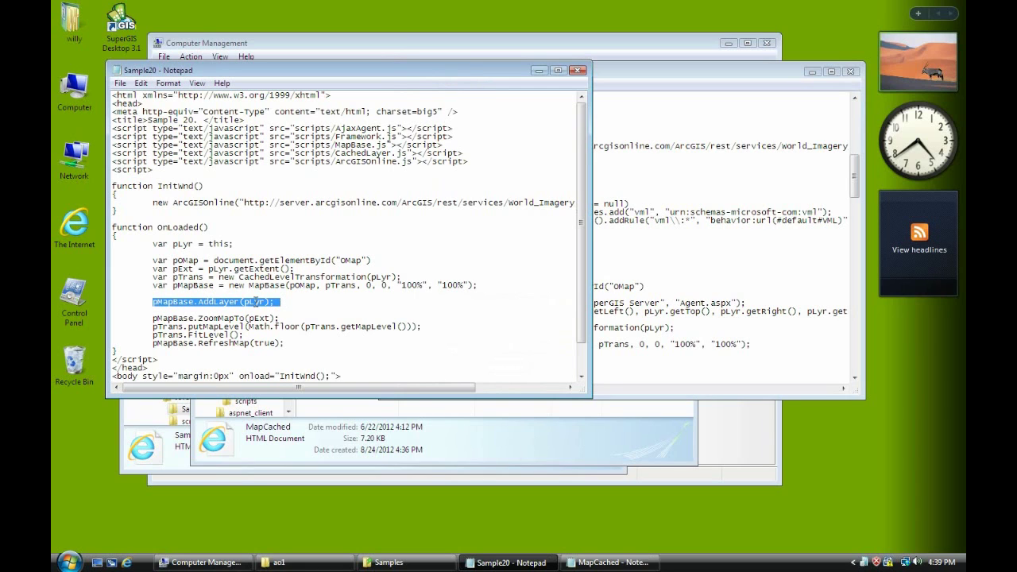
right_click(256, 303)
click(286, 344)
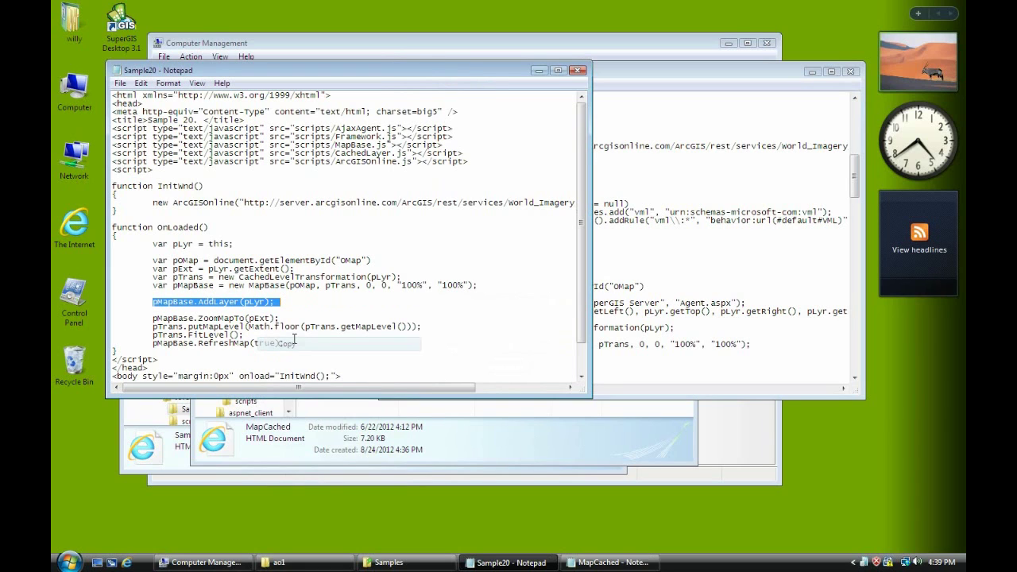
click(635, 258)
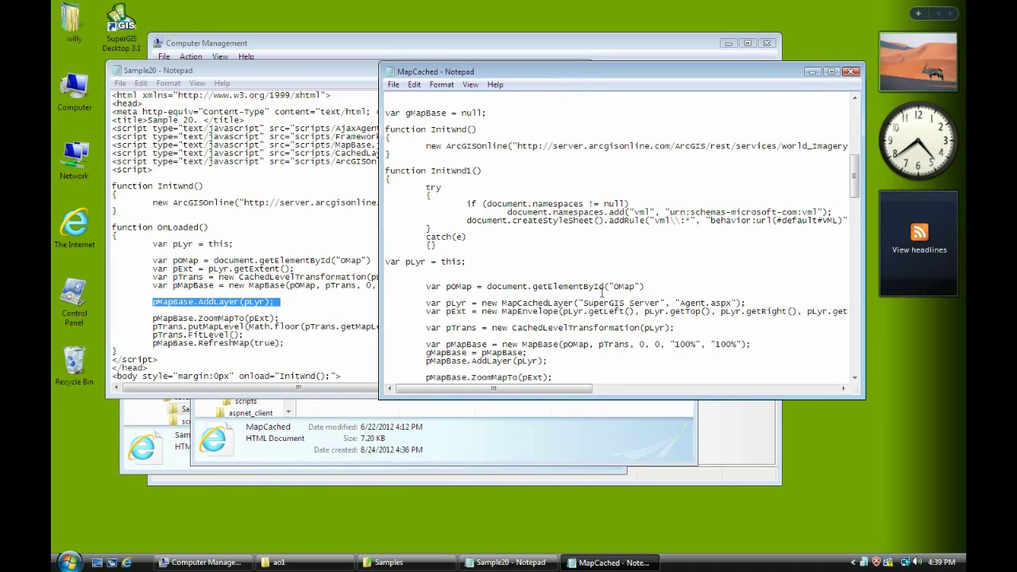
text(A)
click(553, 354)
key(Return)
key(Return)
key(shift+ctrl+End)
key(Delete)
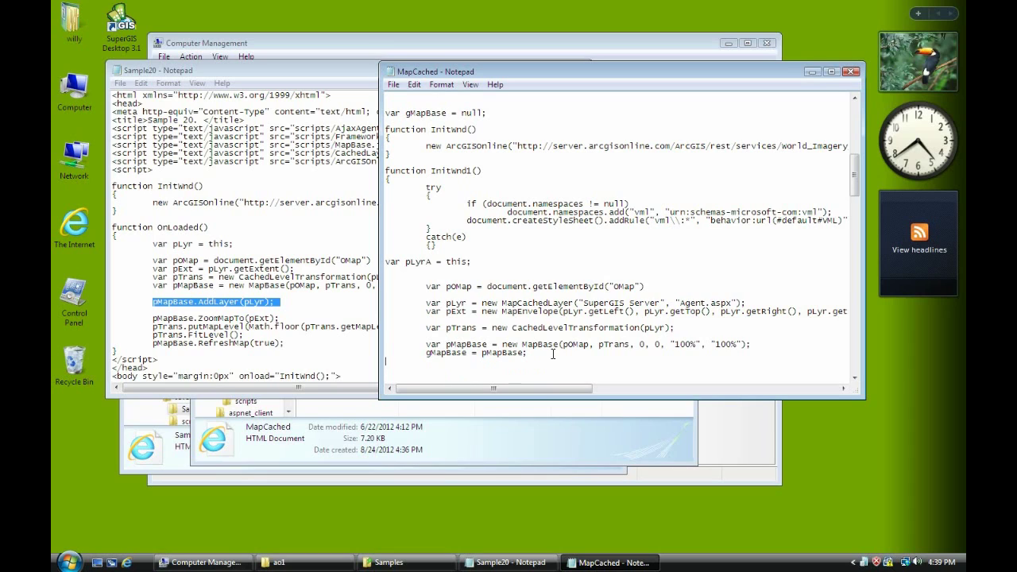
key(Return)
key(ctrl+v)
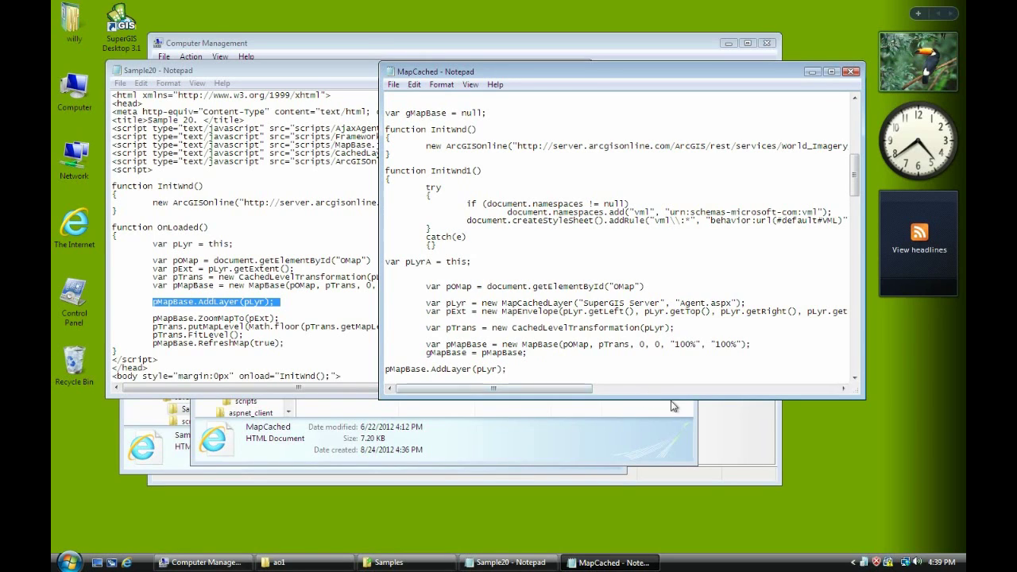
click(495, 369)
text(A)
scroll(648, 339, down, 1)
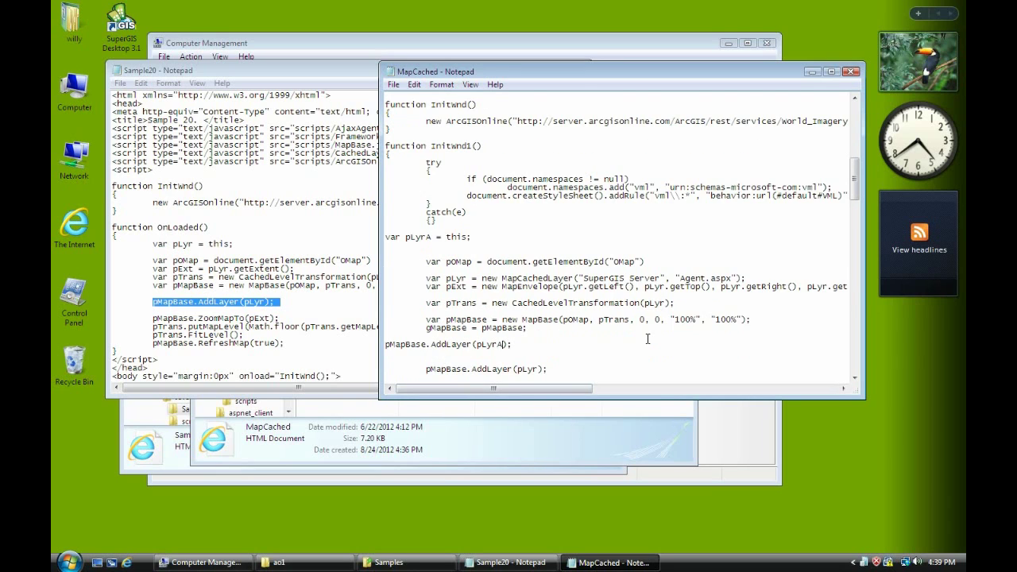
scroll(648, 339, down, 1)
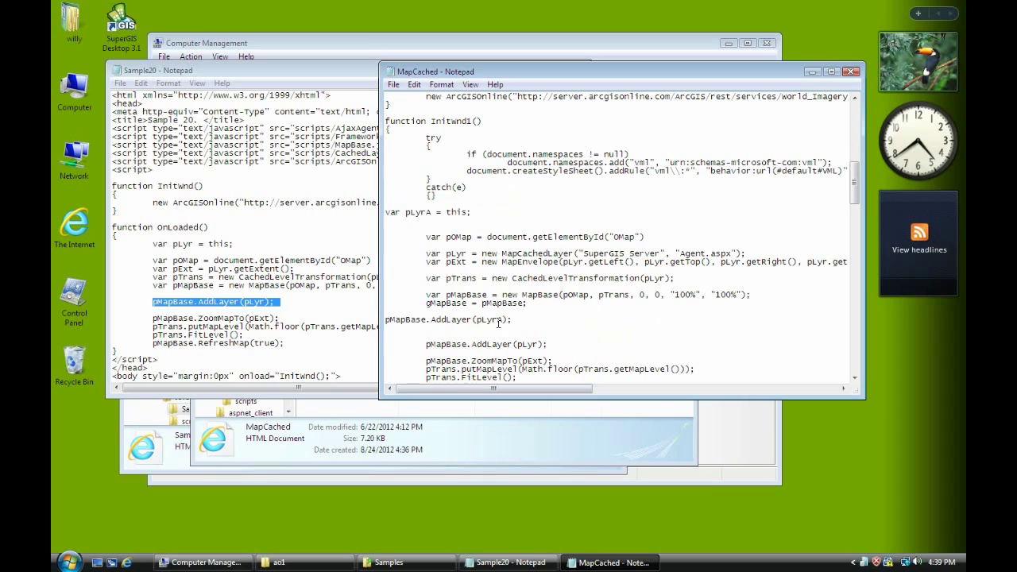
Save MapCached and close both Notepad windows and the ao1 and Samples folders.
click(393, 84)
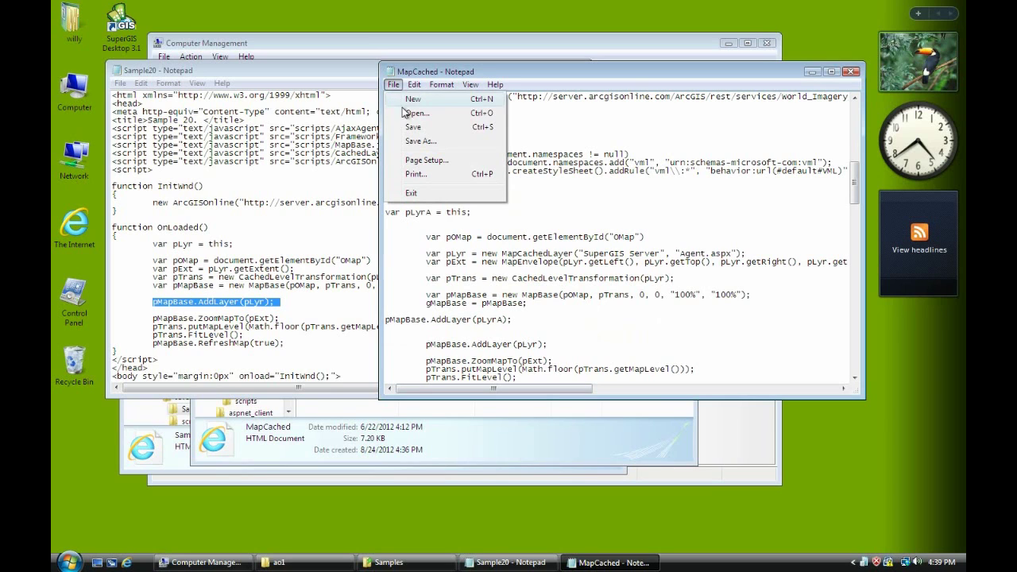
click(409, 127)
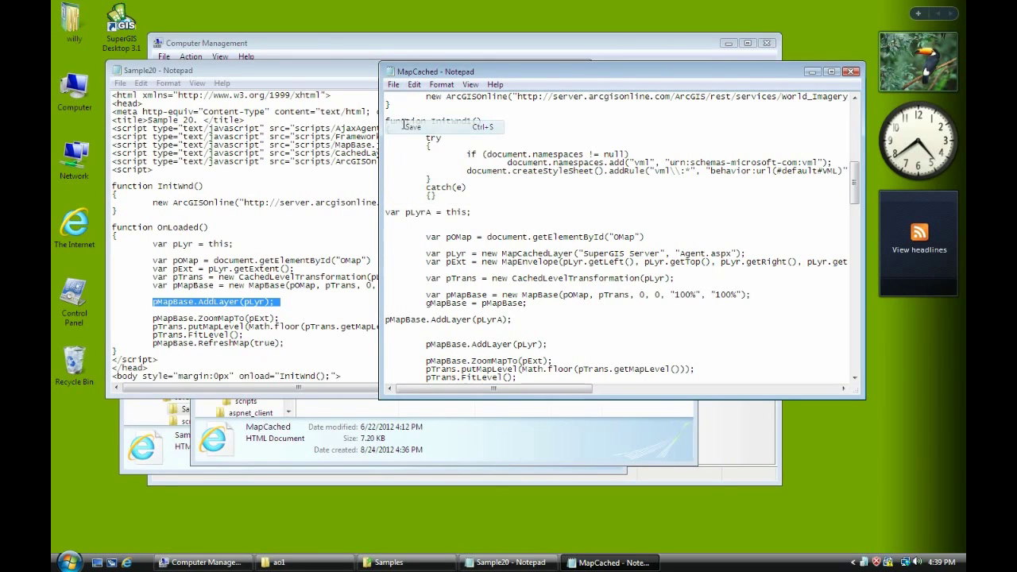
click(852, 72)
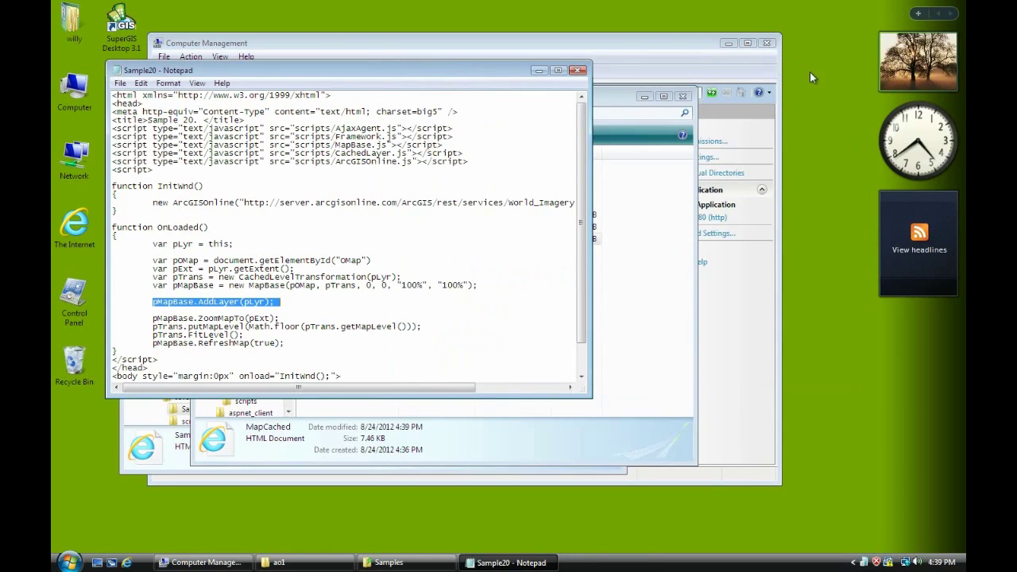
click(579, 71)
click(682, 96)
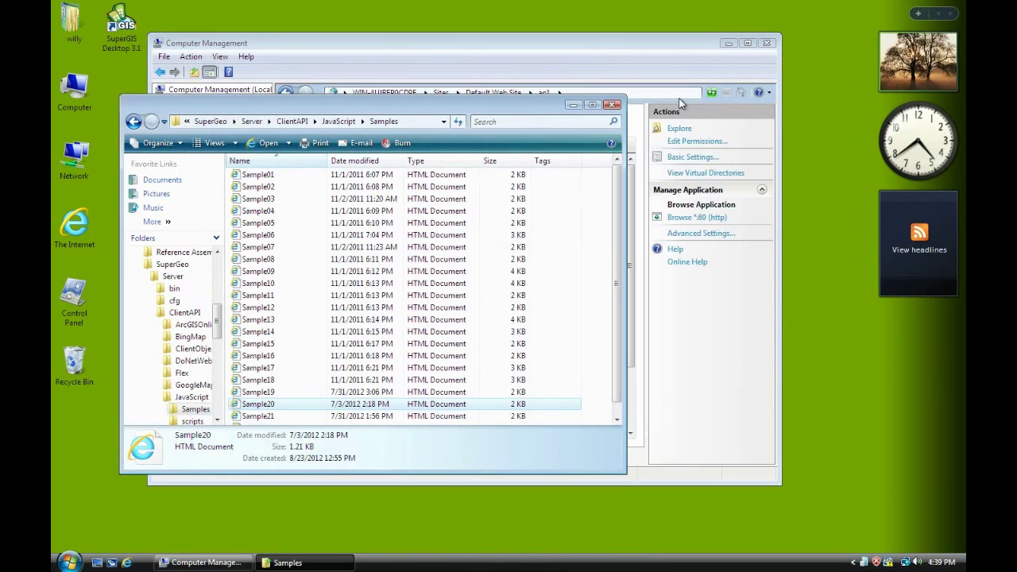
click(613, 105)
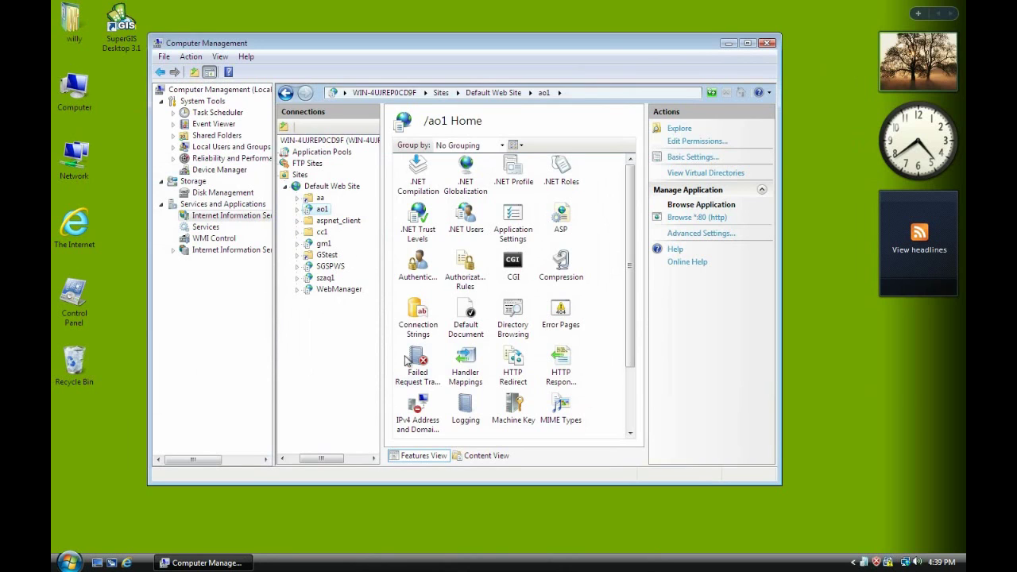
Browse the ao1 site's MapCached.htm from Content View.
click(486, 460)
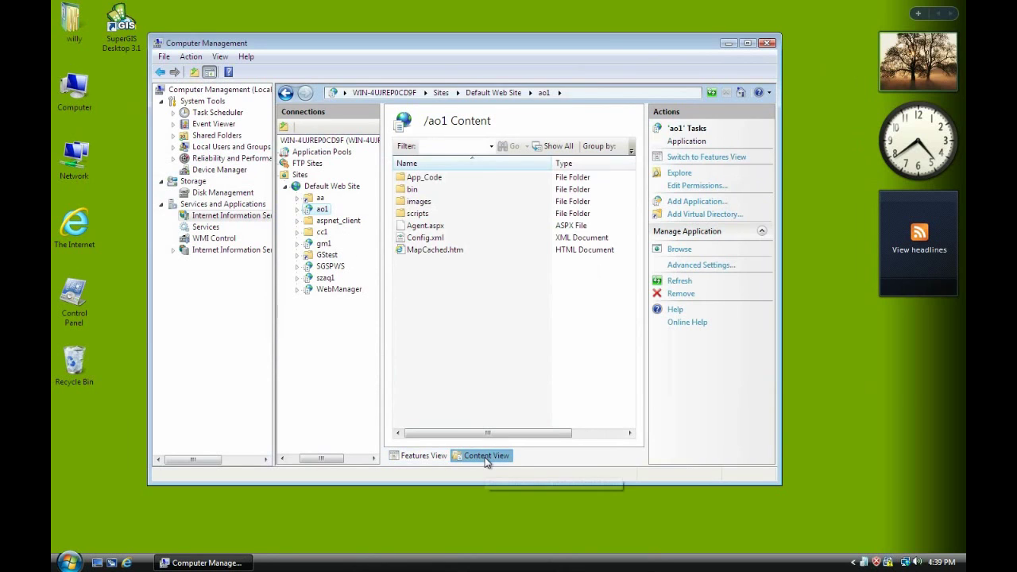
right_click(432, 250)
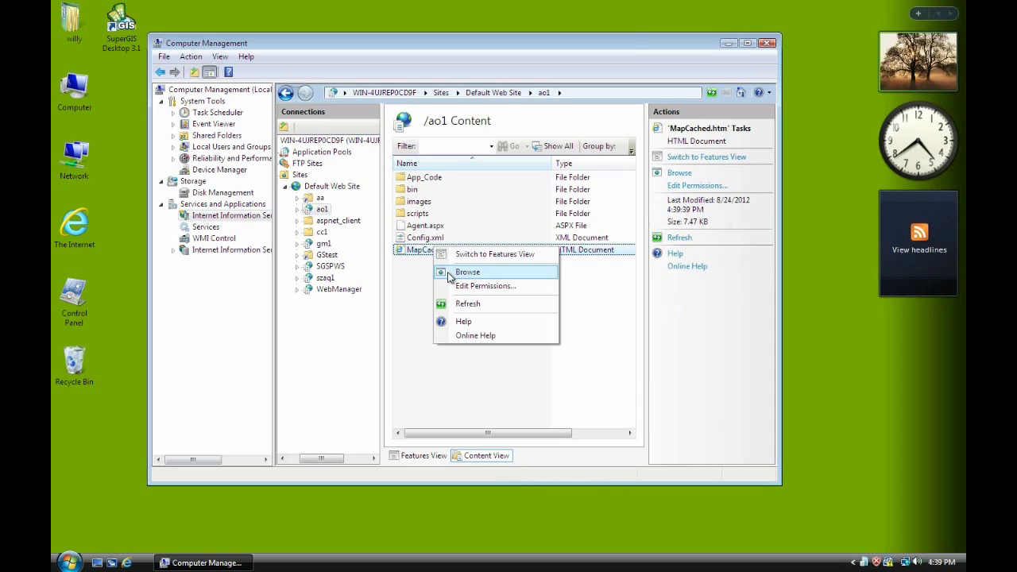
click(450, 273)
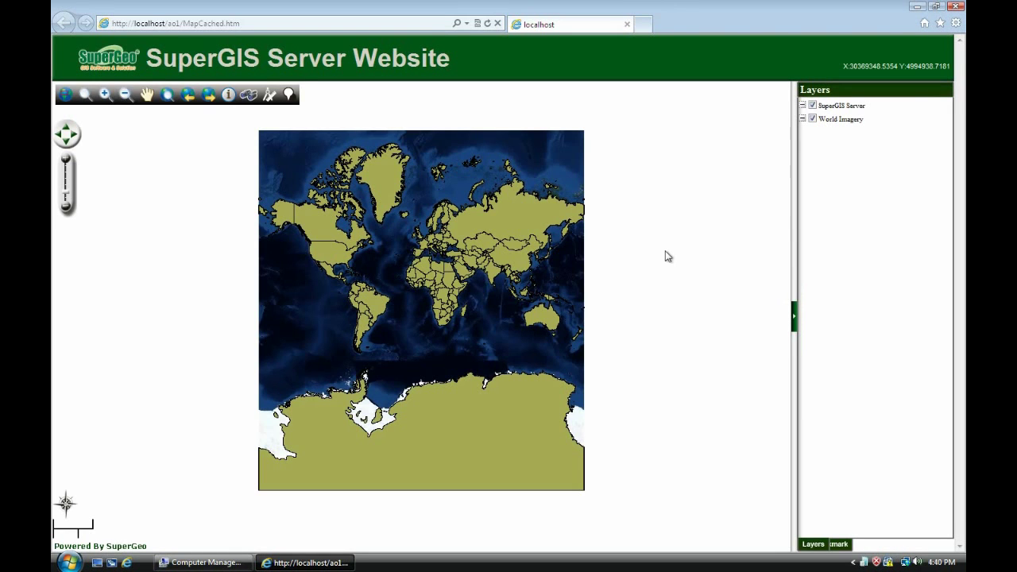
Drag a zoom box over South and East Asia on the MapCached map.
drag(448, 227, 491, 256)
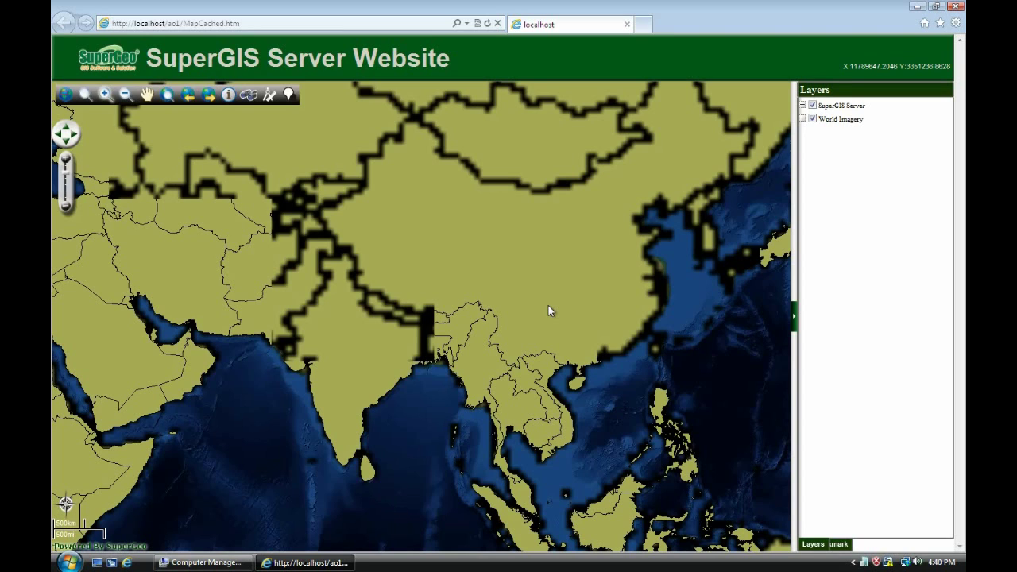
Toggle the SuperGIS Server layer off, on, then off, leaving World Imagery alone.
click(813, 105)
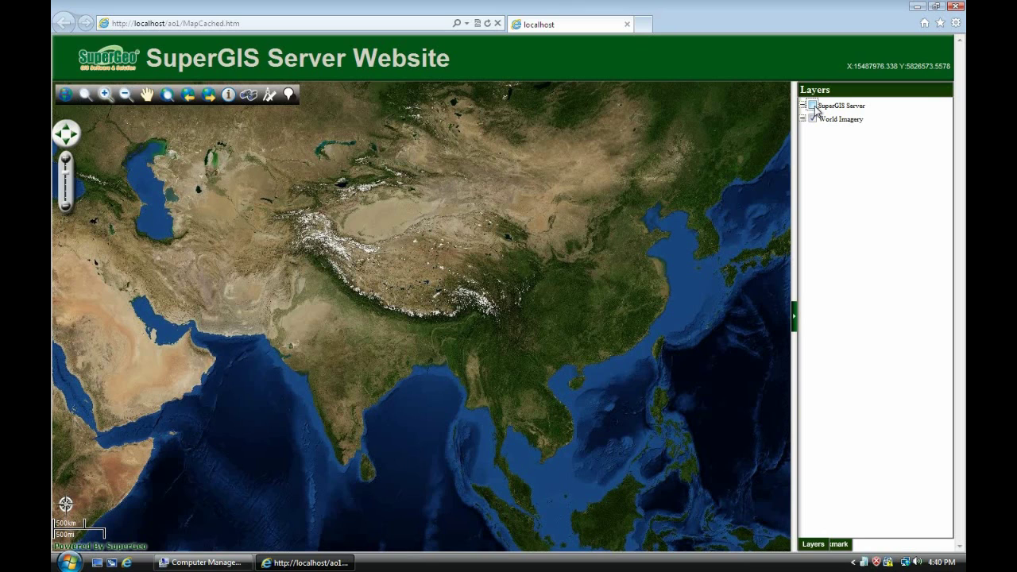
click(813, 106)
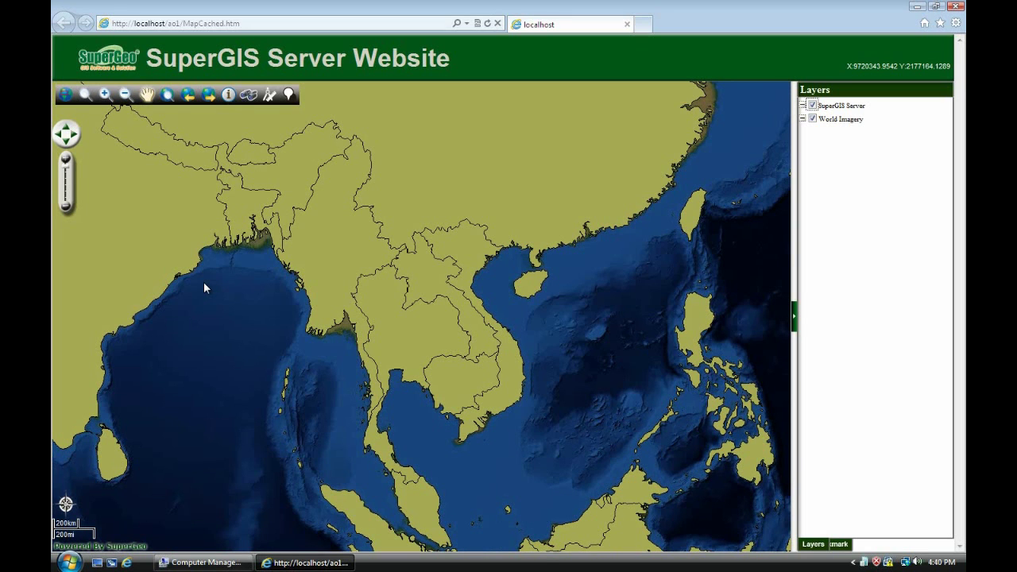
click(812, 106)
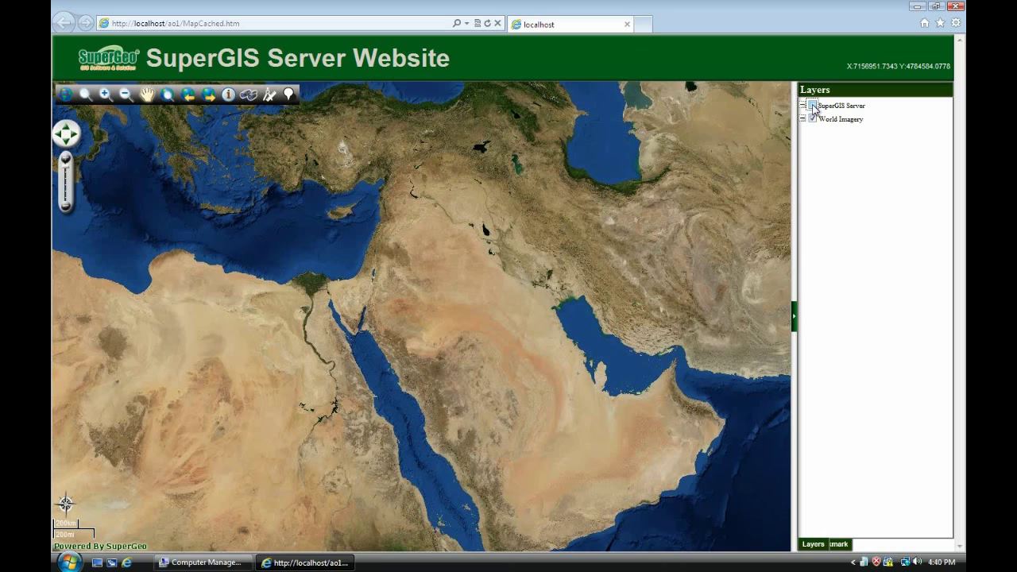